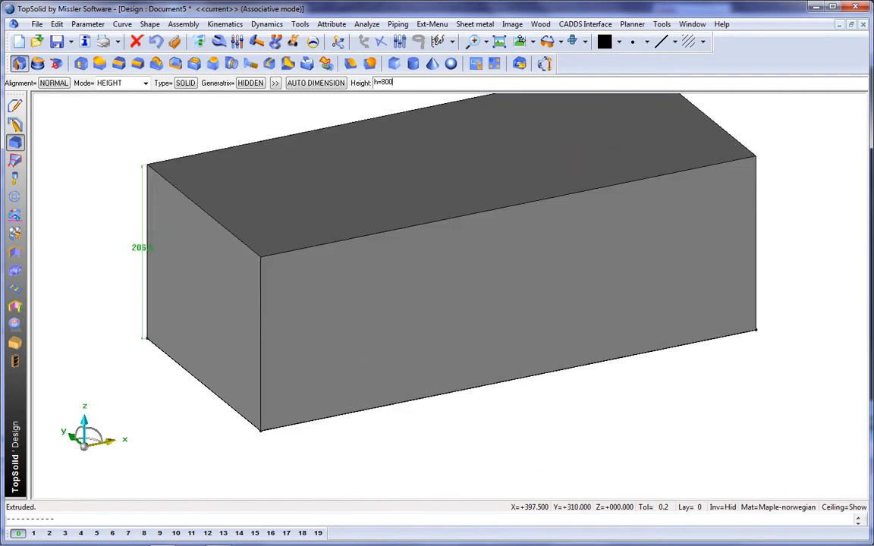
Finish the extrusion with a height of 800 mm and fit the cabinet volume in the view.
text(0)
key(Return)
click(448, 41)
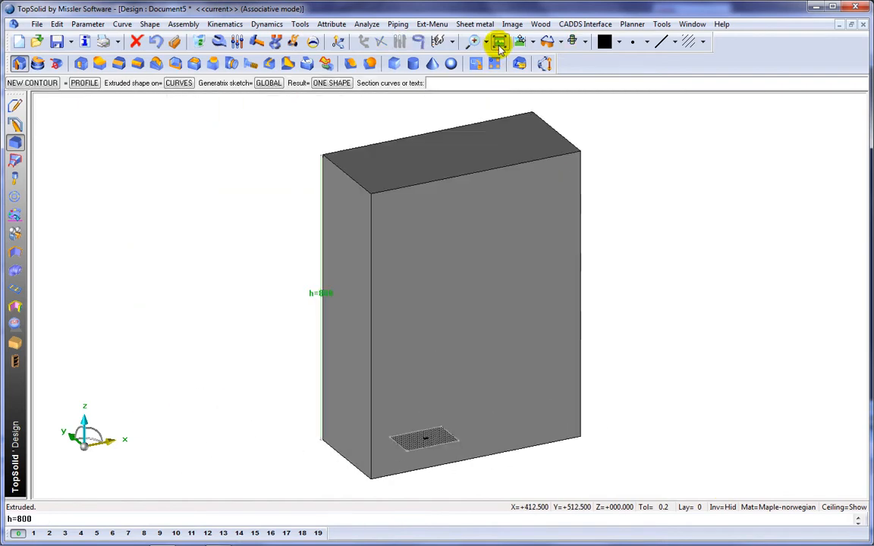
Apply transparency to the extruded cabinet volume.
click(16, 215)
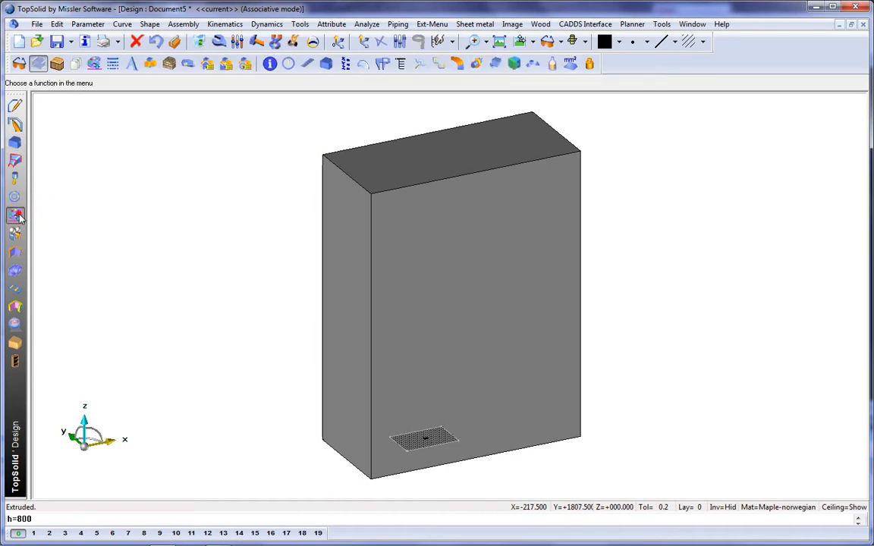
click(37, 63)
click(263, 84)
click(384, 175)
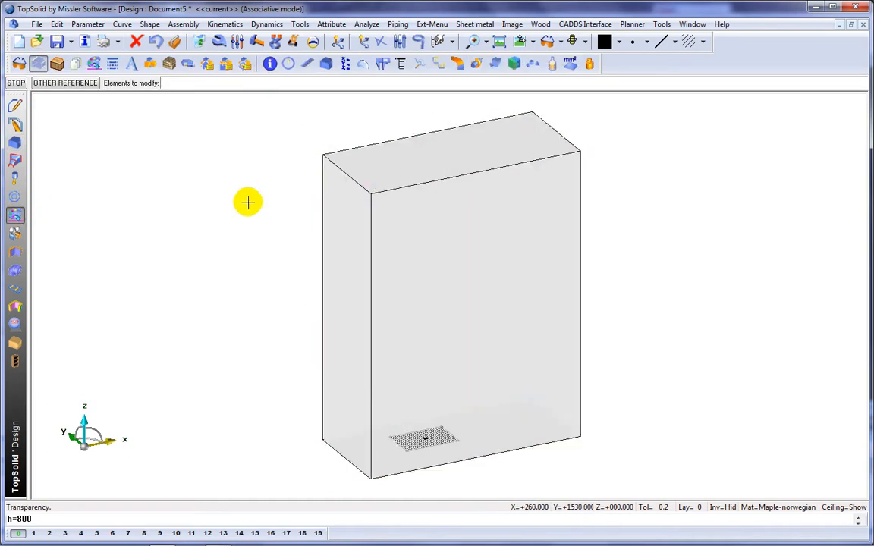
With a light orange colour, create a constrained block panel on the top face of the cabinet volume.
click(618, 42)
click(636, 78)
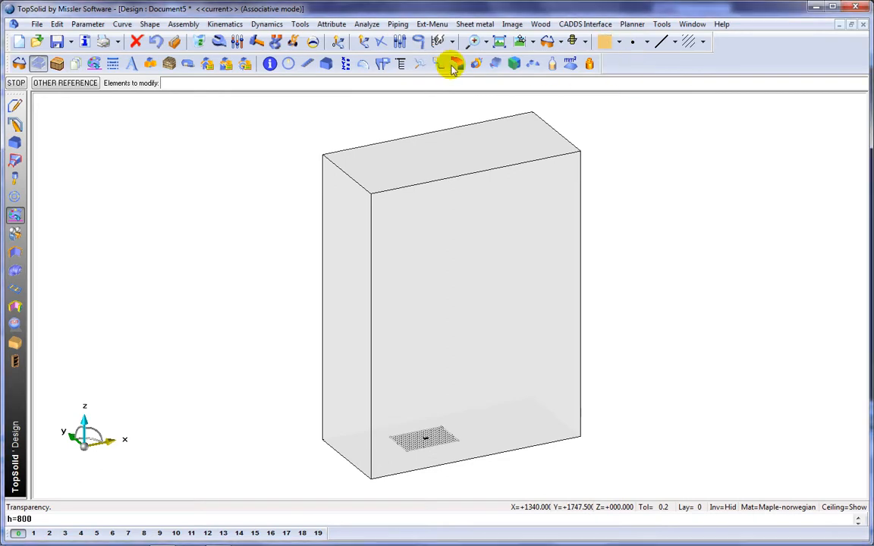
click(16, 345)
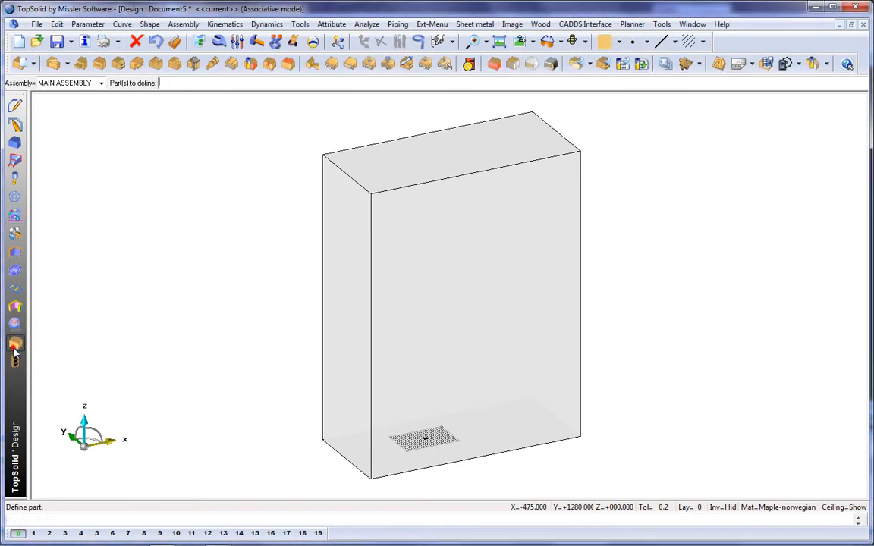
click(497, 64)
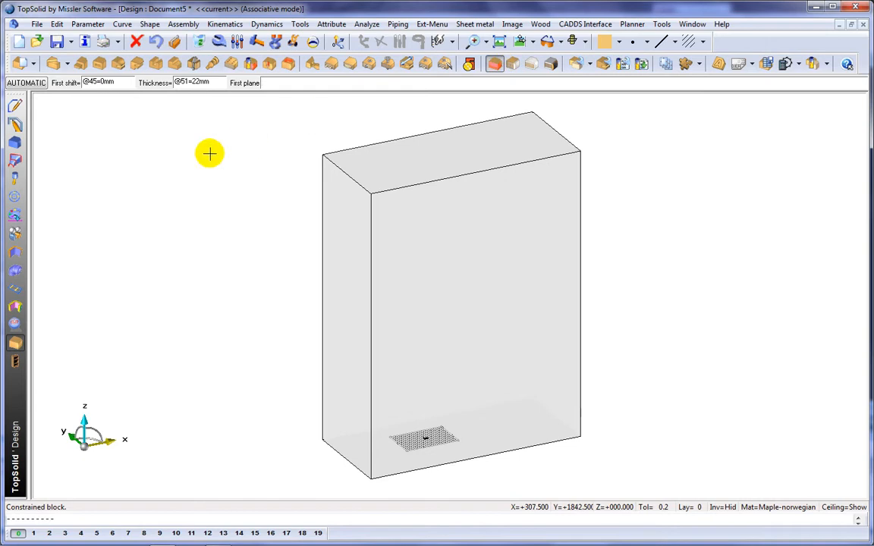
click(189, 139)
click(386, 157)
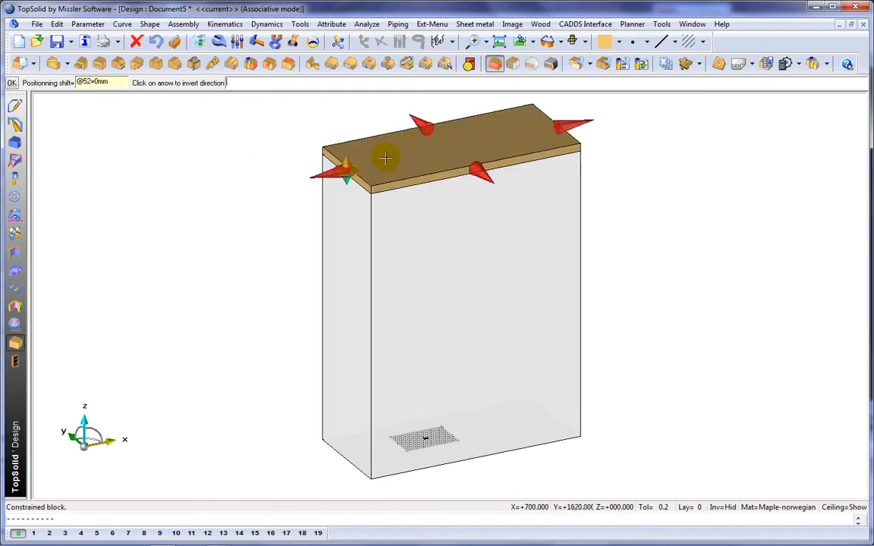
scroll(385, 157, up, 2)
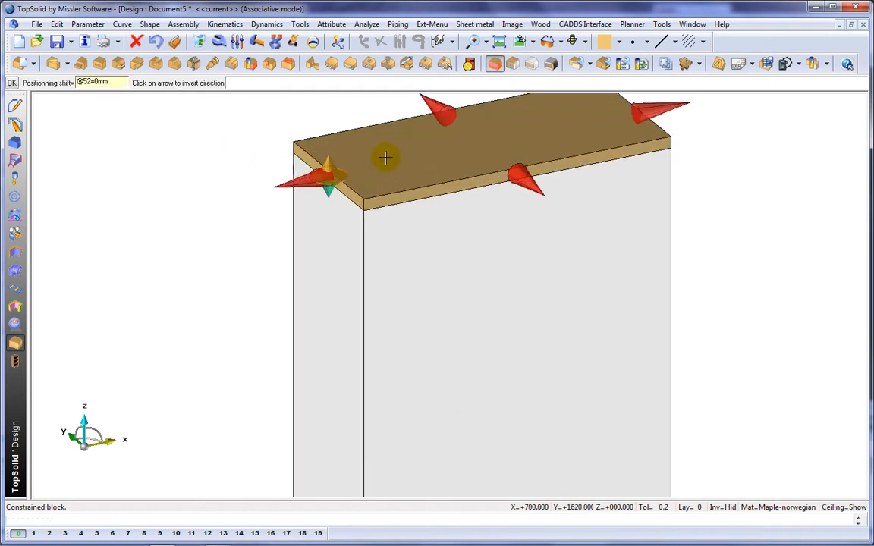
click(238, 141)
scroll(235, 152, down, 2)
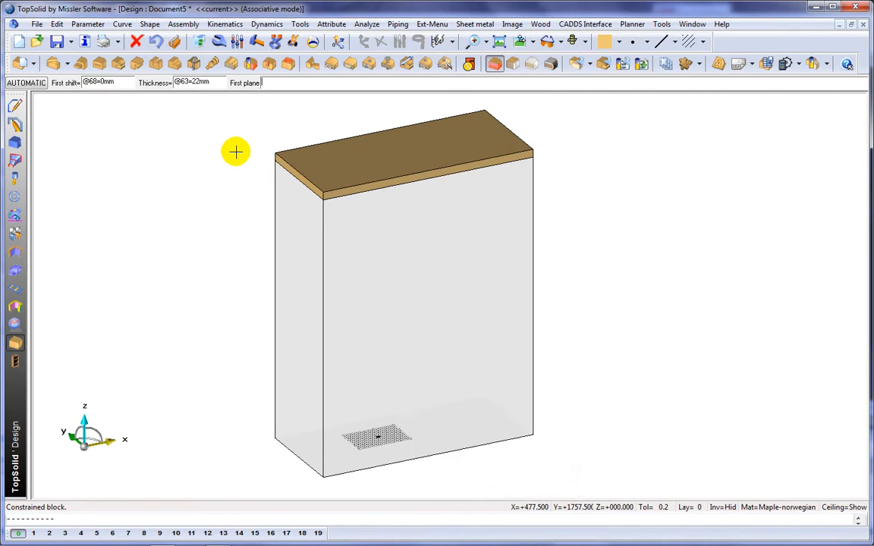
With a pale yellow colour, create a side panel on the left face, limited by the top panel and shifted 30 mm.
click(618, 42)
click(607, 88)
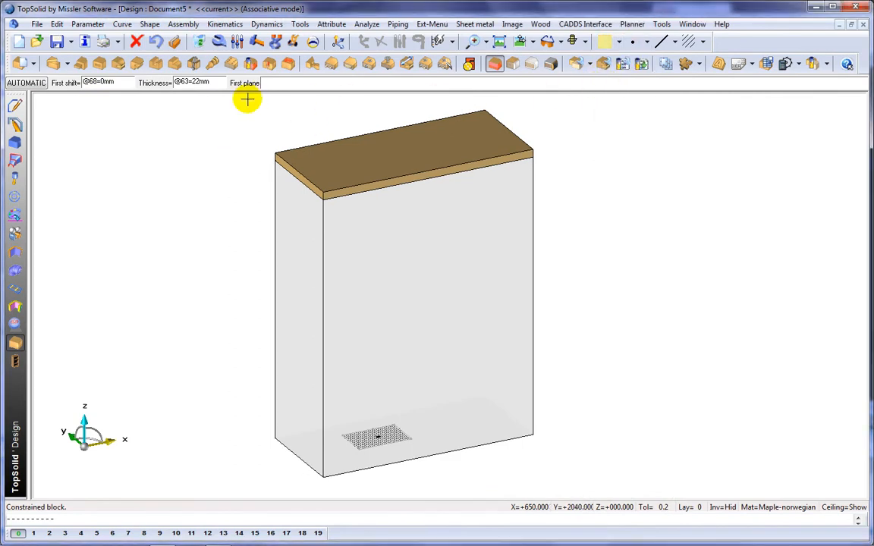
click(24, 83)
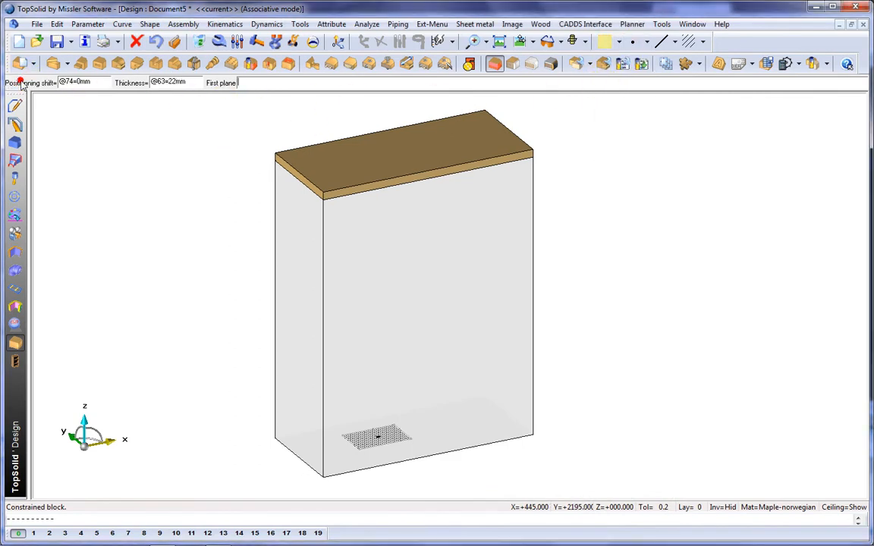
click(308, 263)
scroll(307, 262, up, 2)
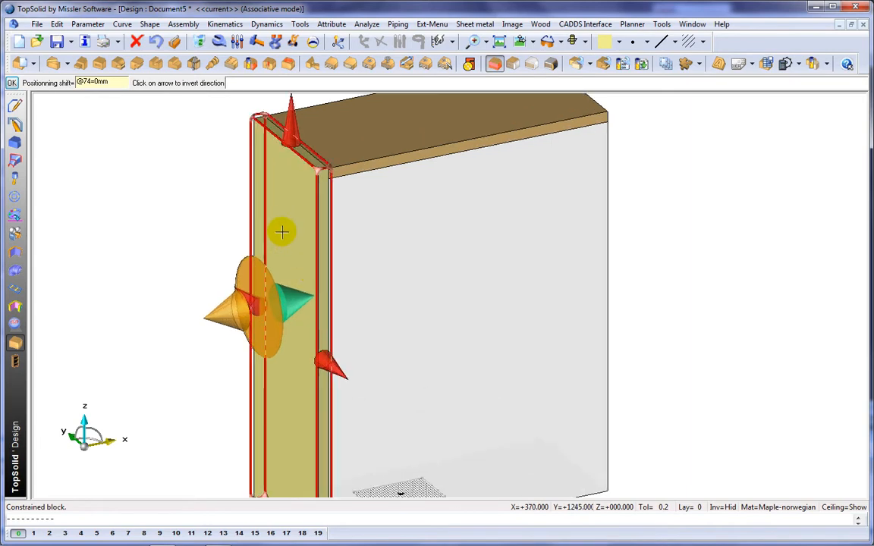
click(292, 175)
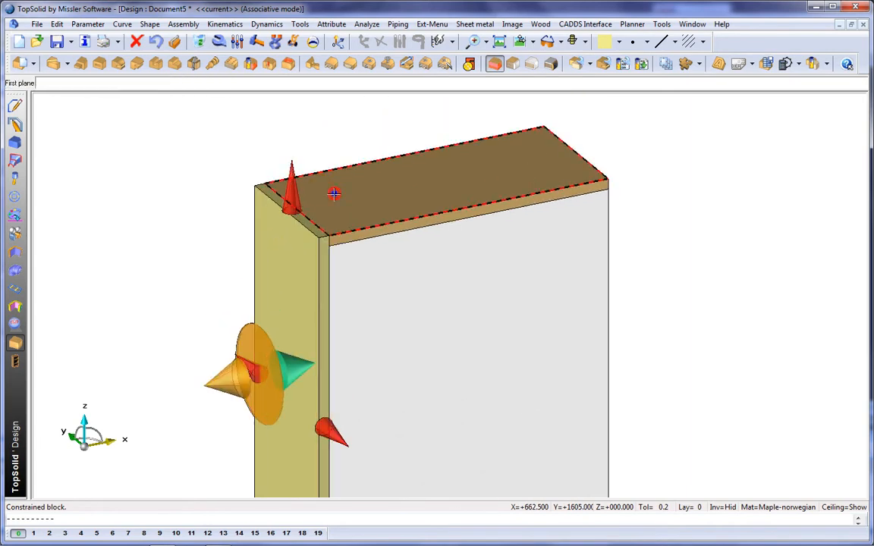
click(334, 194)
click(228, 369)
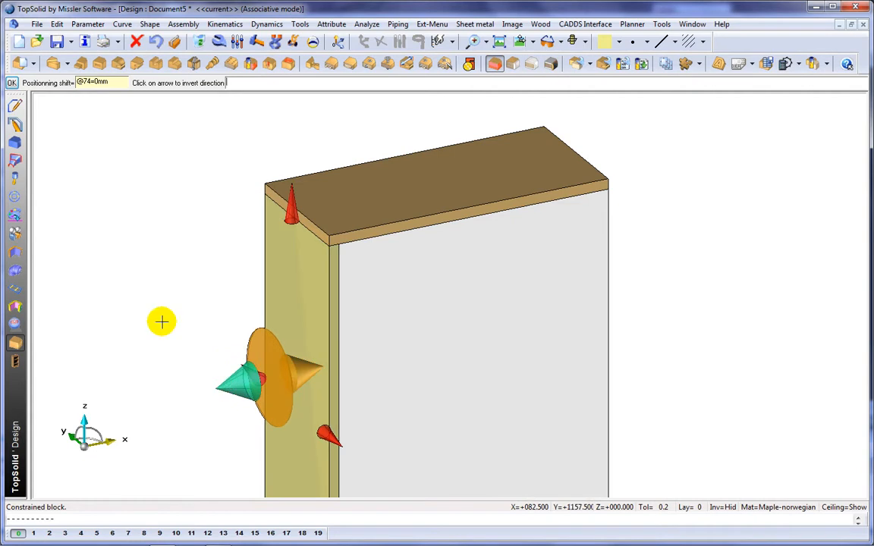
key(Return)
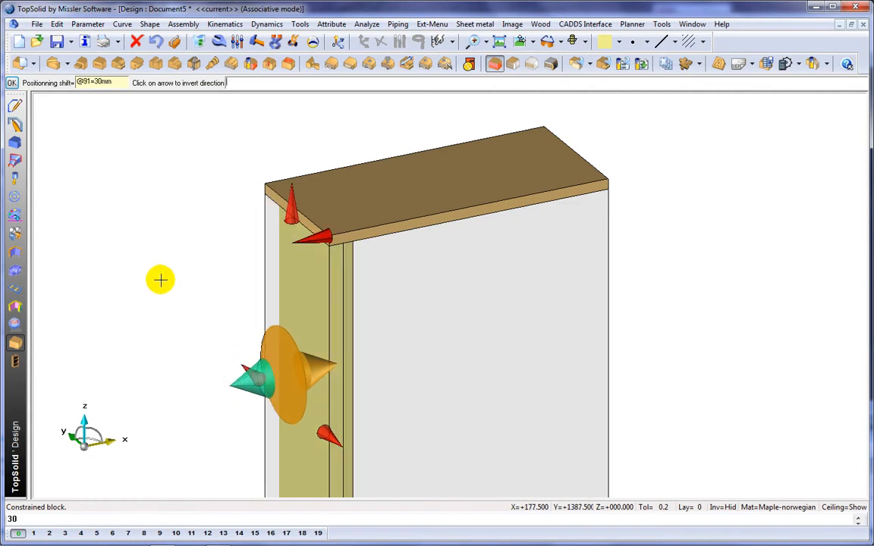
click(148, 293)
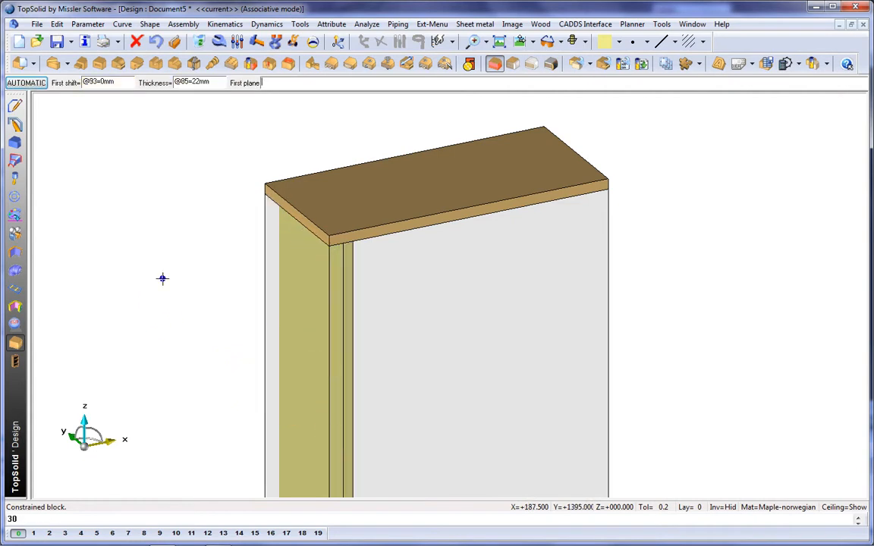
Start a green 19 mm constrained block on the side panel's inner face with shifts of 46 and 150 mm and length 8.
click(621, 43)
click(631, 87)
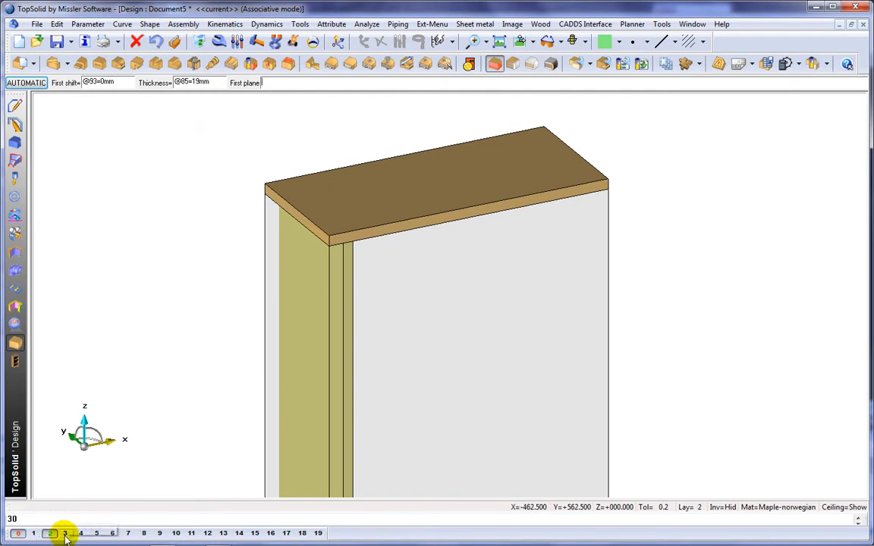
right_click(65, 533)
click(370, 324)
middle_drag(480, 337, 306, 311)
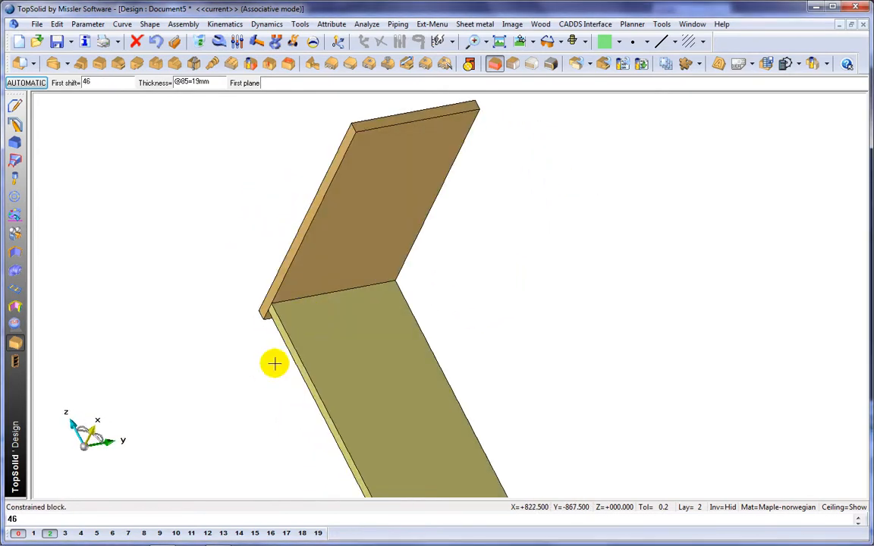
click(302, 360)
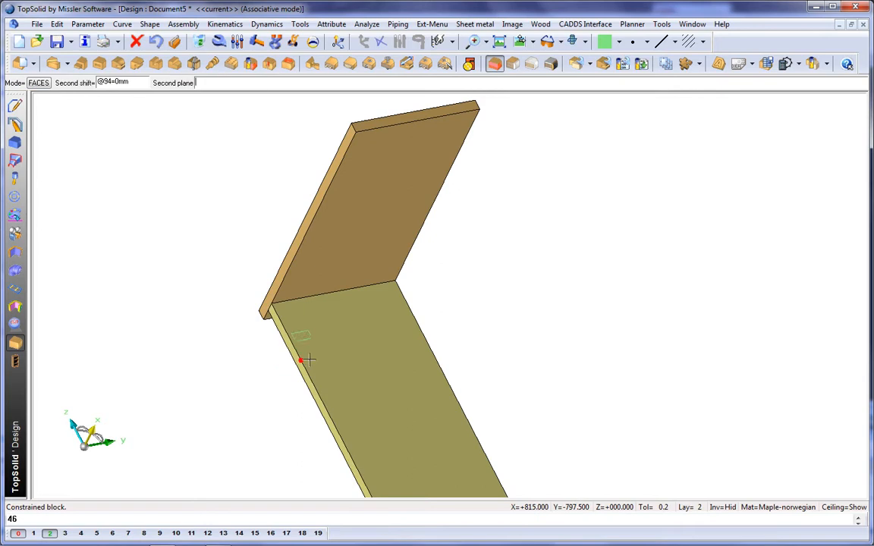
click(419, 335)
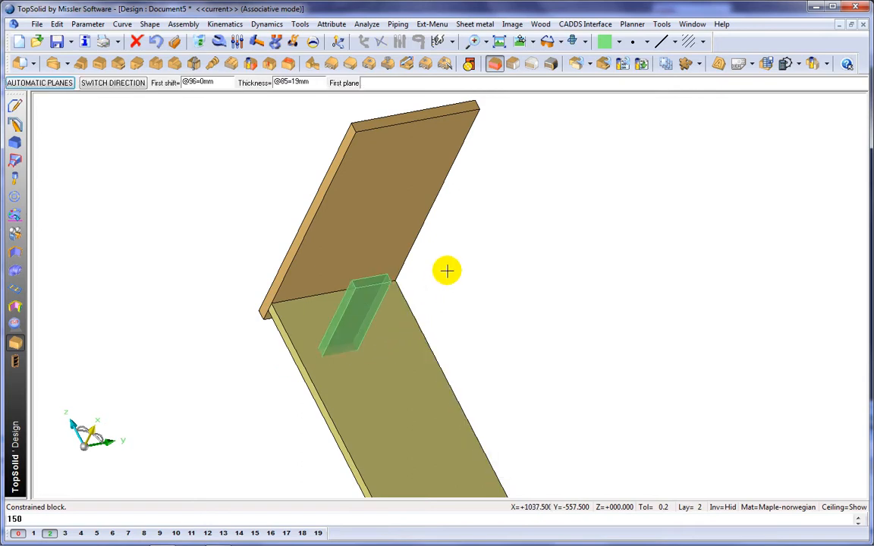
click(410, 337)
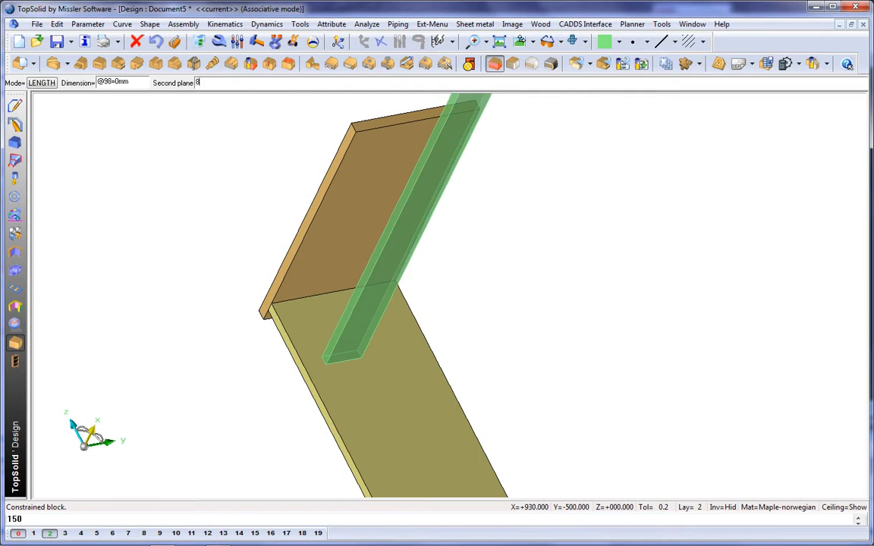
key(Return)
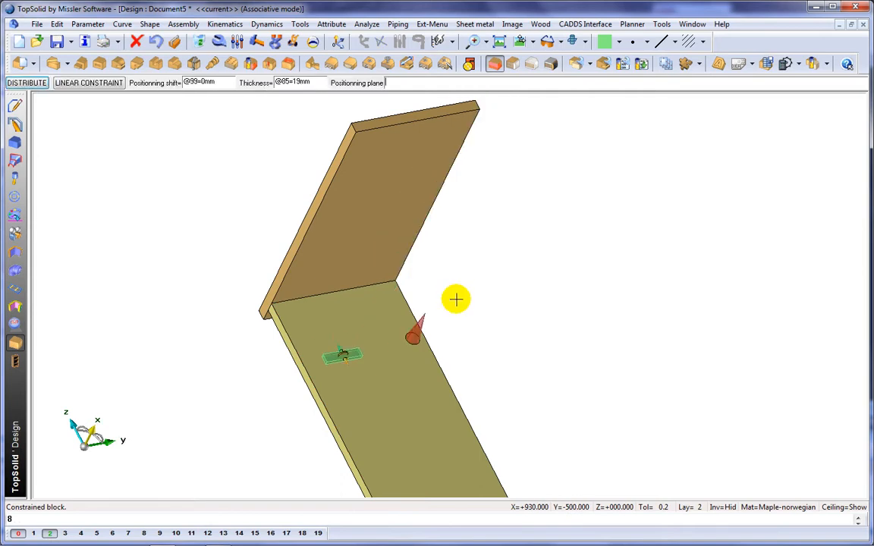
Position the green block from the top panel with a 60.5 mm shift and validate it.
click(365, 260)
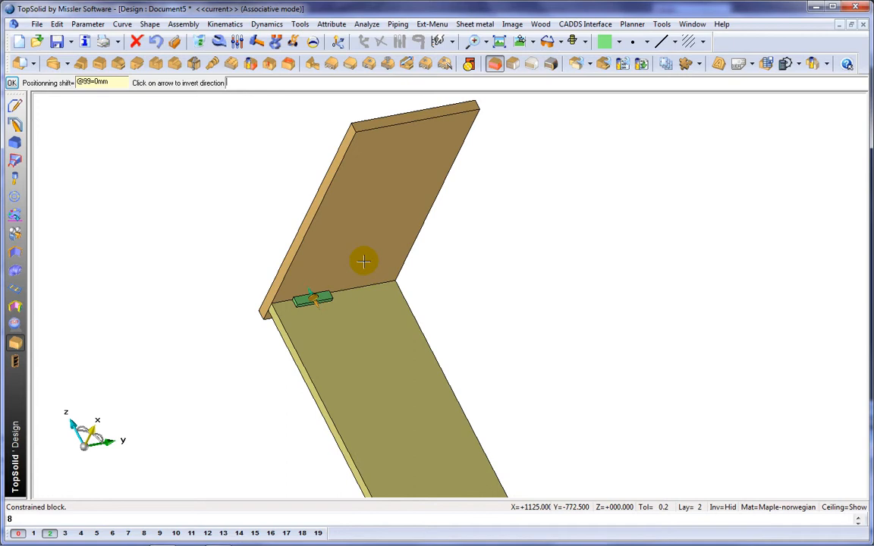
text(60.5)
key(Return)
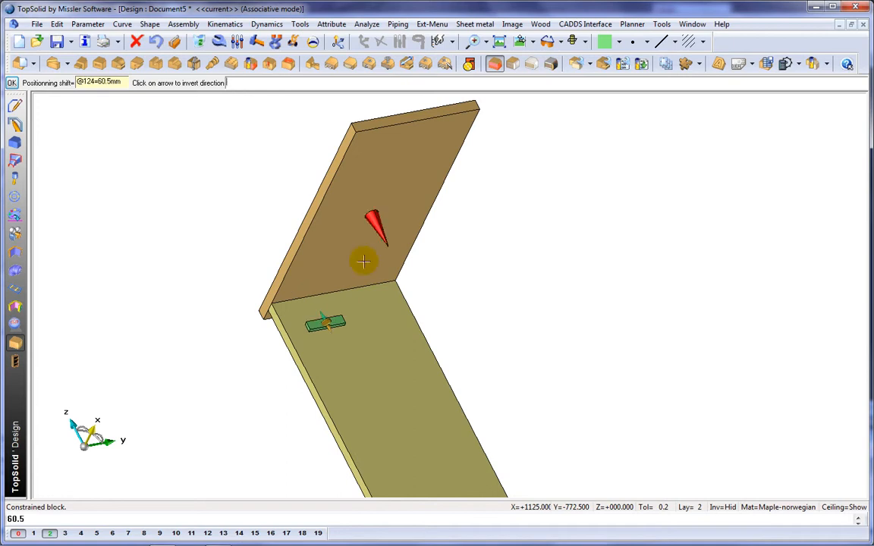
key(Return)
Turn on display of hidden elements to show the cabinet's base contour.
middle_drag(359, 287, 334, 208)
scroll(334, 208, down, 2)
middle_drag(411, 243, 411, 258)
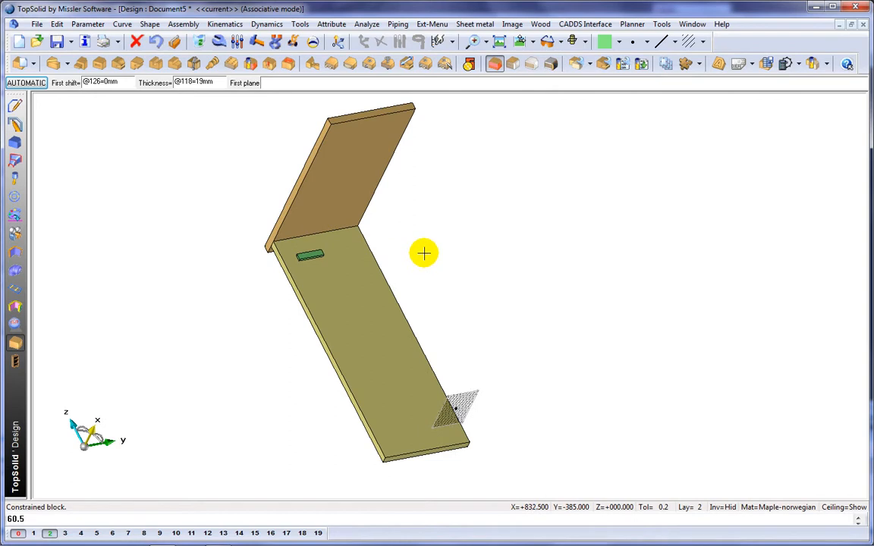
click(718, 506)
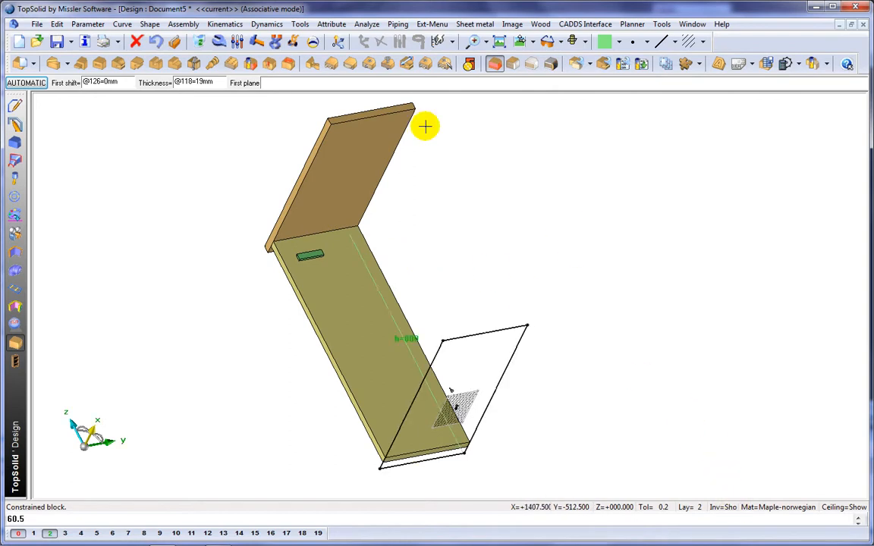
Move the base contour's far corner outward with Move Parents to enlarge the cabinet footprint.
click(293, 41)
click(529, 324)
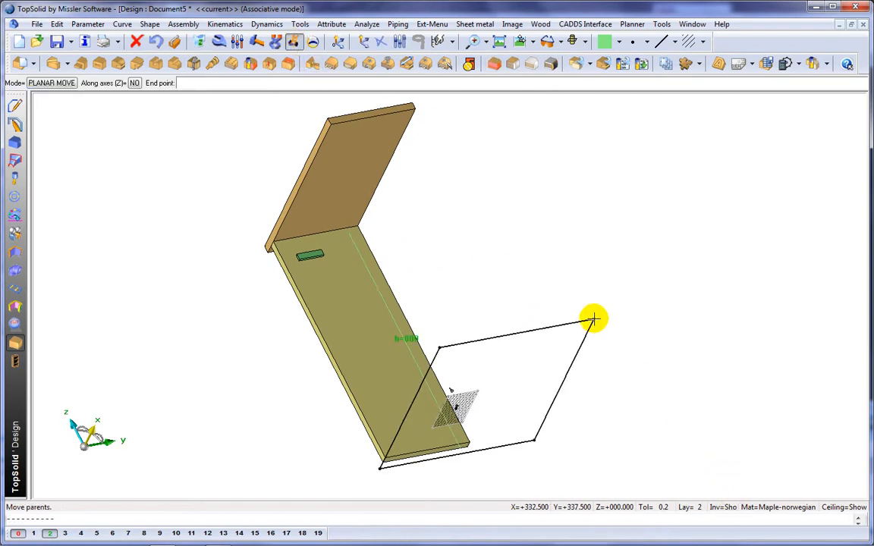
click(594, 319)
click(594, 319)
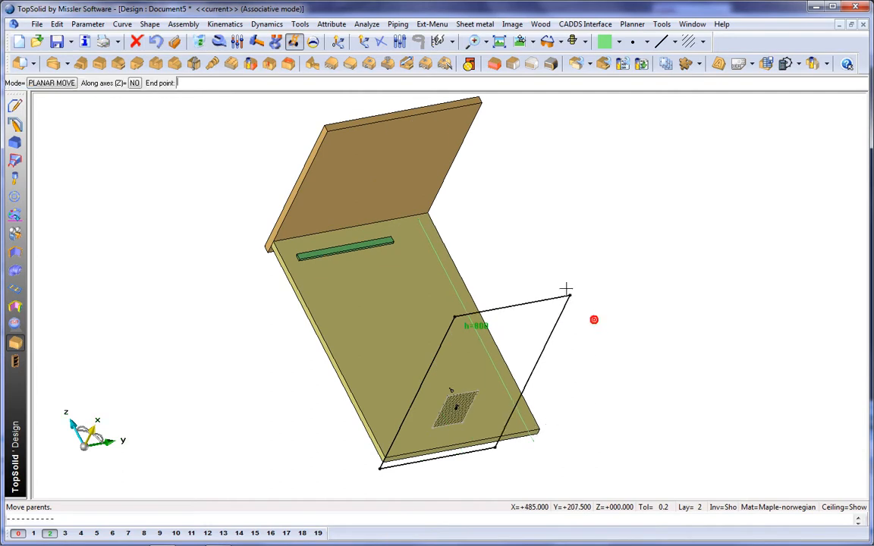
click(574, 236)
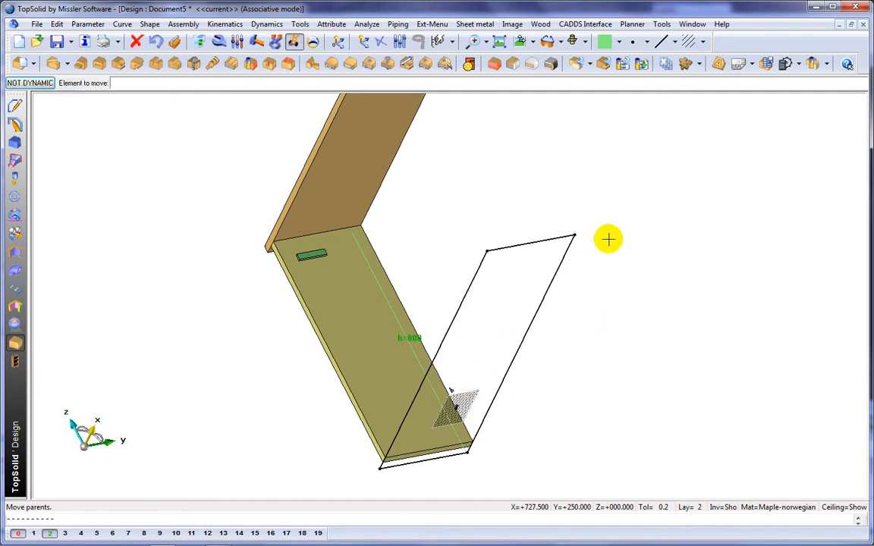
Switch to the top view and add a symmetric dimension to the contour's top edge.
click(522, 41)
middle_drag(533, 242, 383, 120)
click(16, 105)
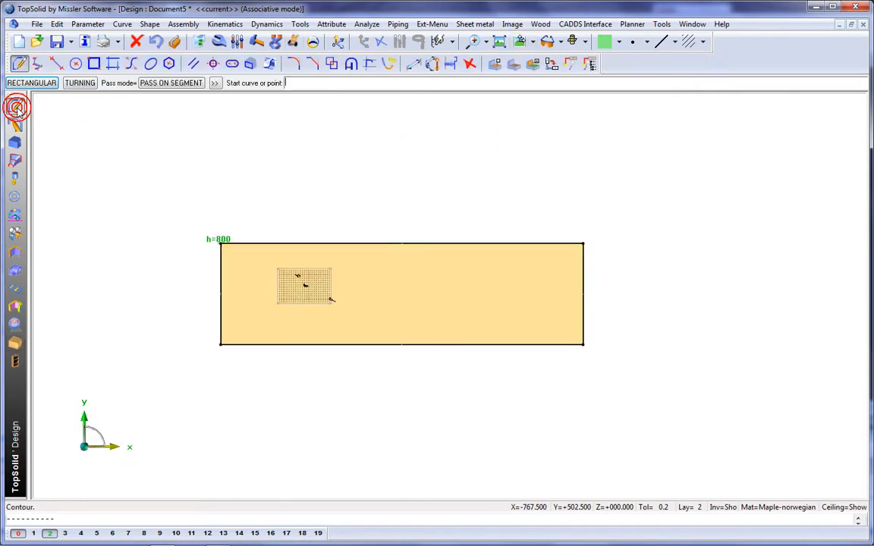
click(414, 65)
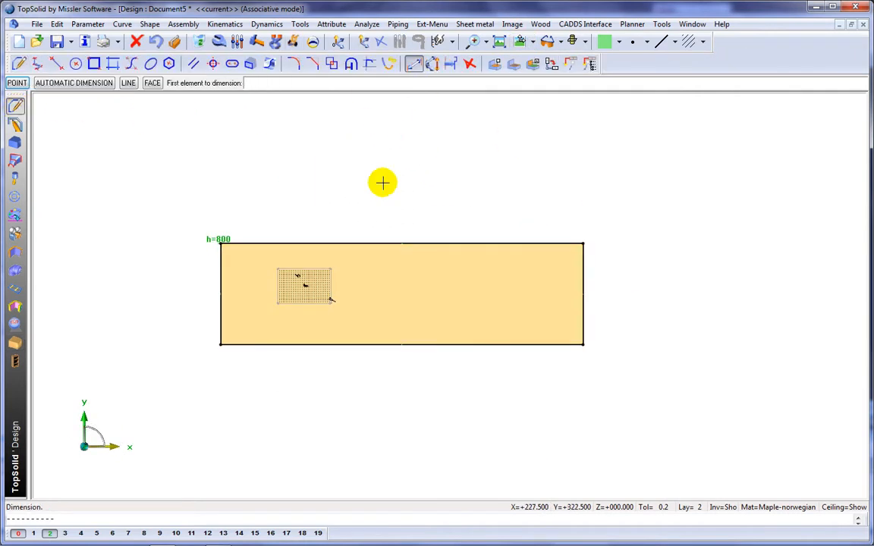
click(382, 243)
click(377, 188)
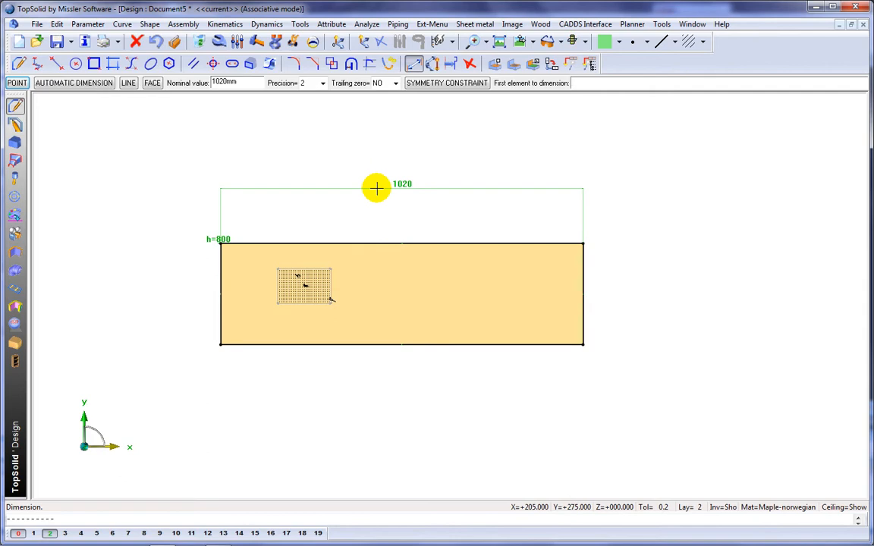
click(421, 84)
click(405, 147)
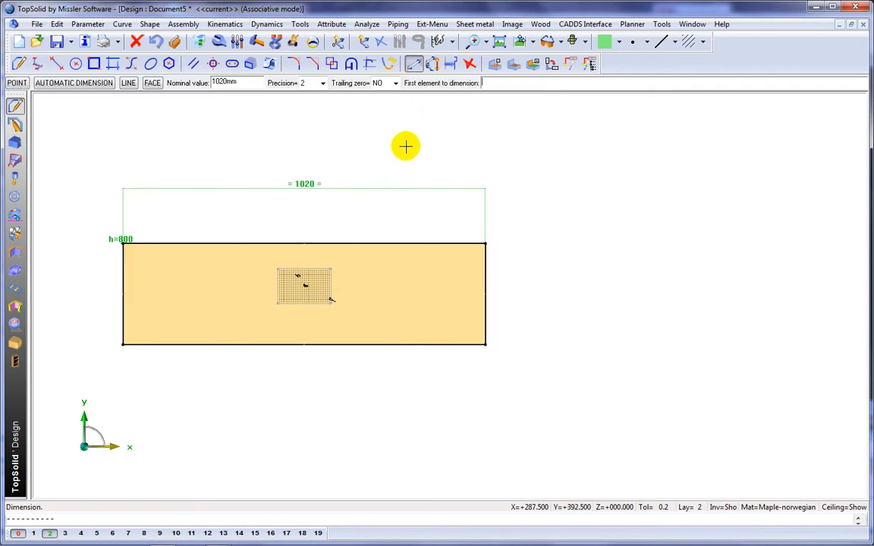
Add a symmetric dimension to the contour's right edge.
click(485, 269)
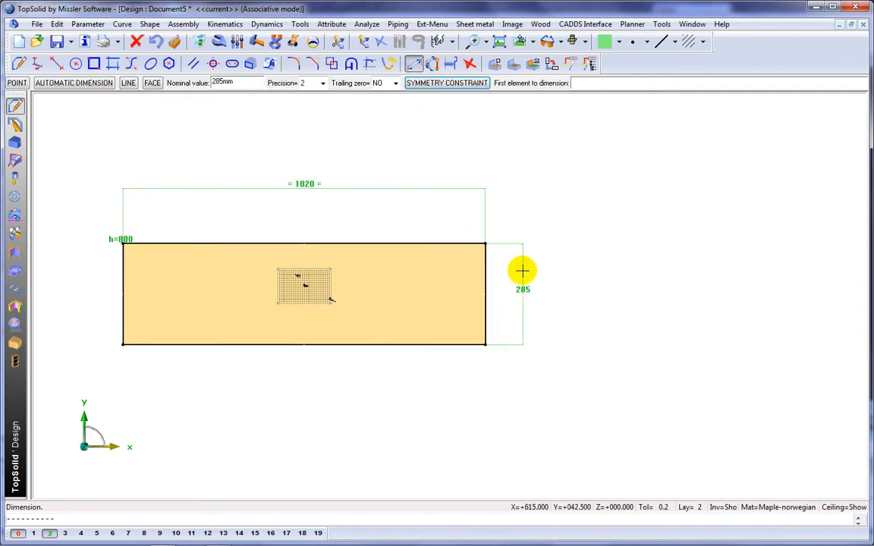
right_click(565, 293)
click(614, 384)
click(614, 385)
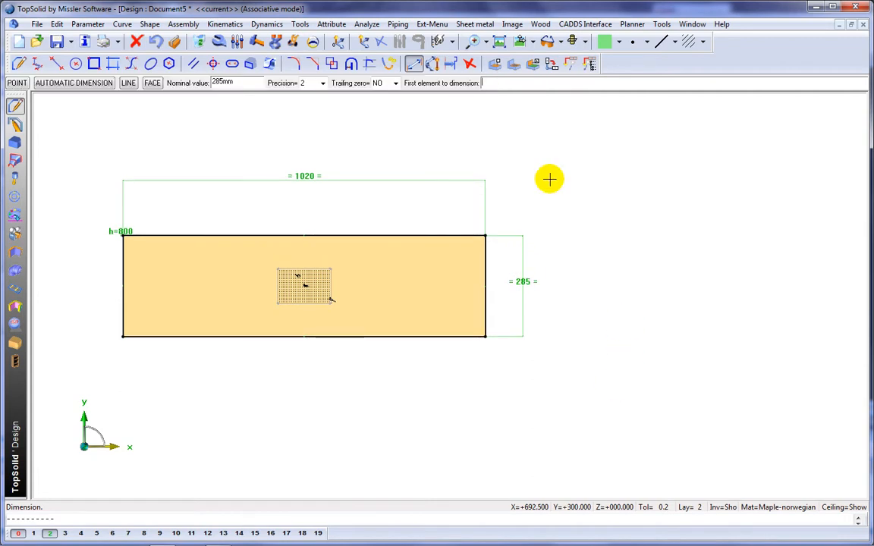
Drive the base contour by setting its top-edge dimension to 800 mm named w and its right-edge dimension to 400 mm named d.
click(237, 41)
click(305, 178)
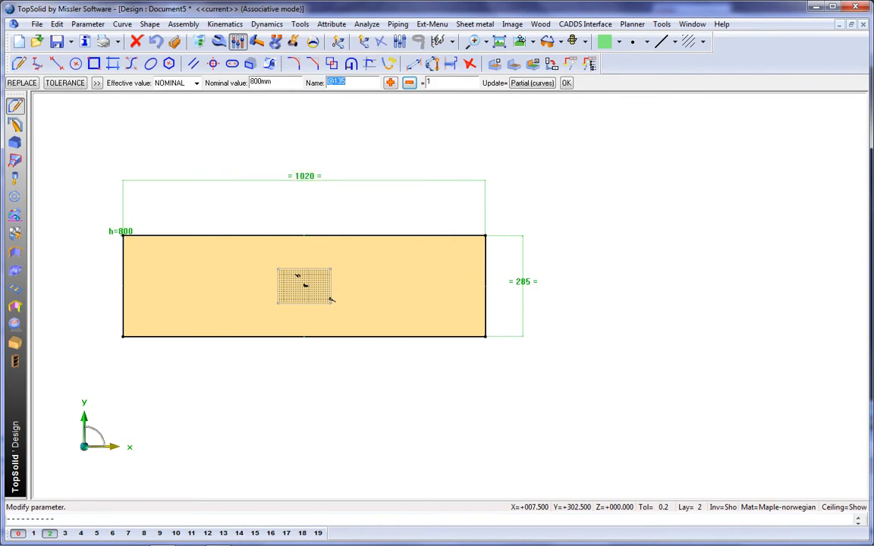
key(Return)
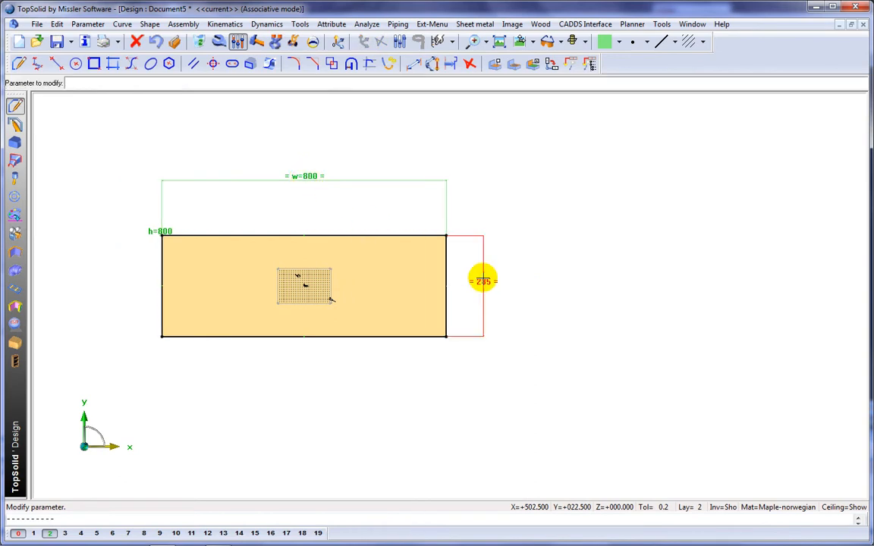
click(483, 280)
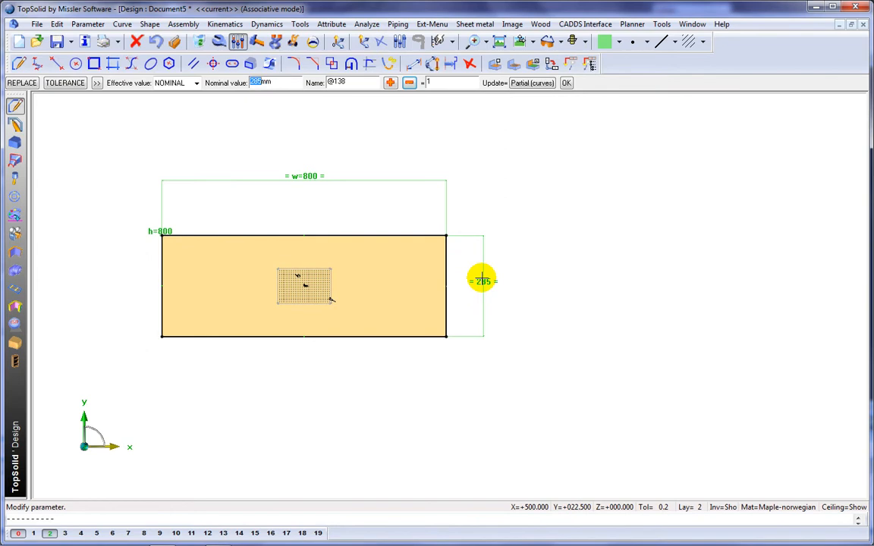
key(Return)
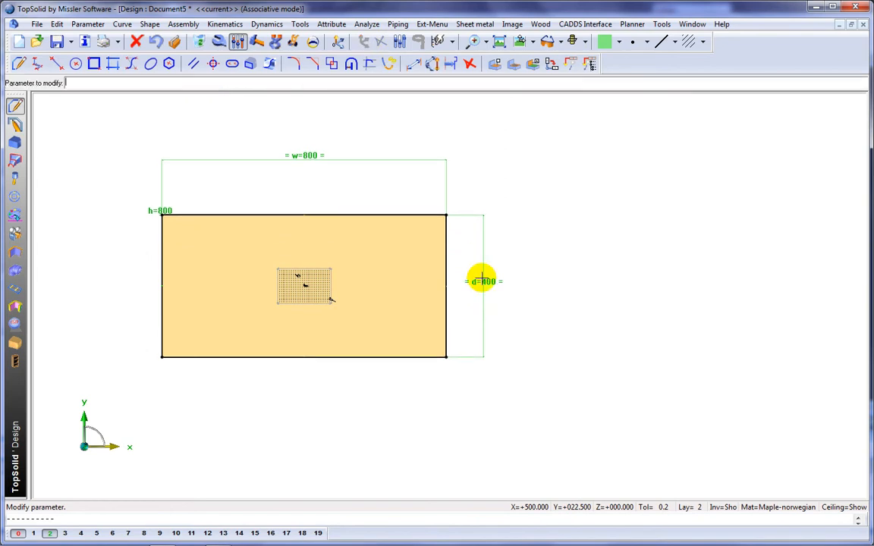
Turn off display of hidden elements again.
click(721, 506)
middle_drag(629, 398, 544, 327)
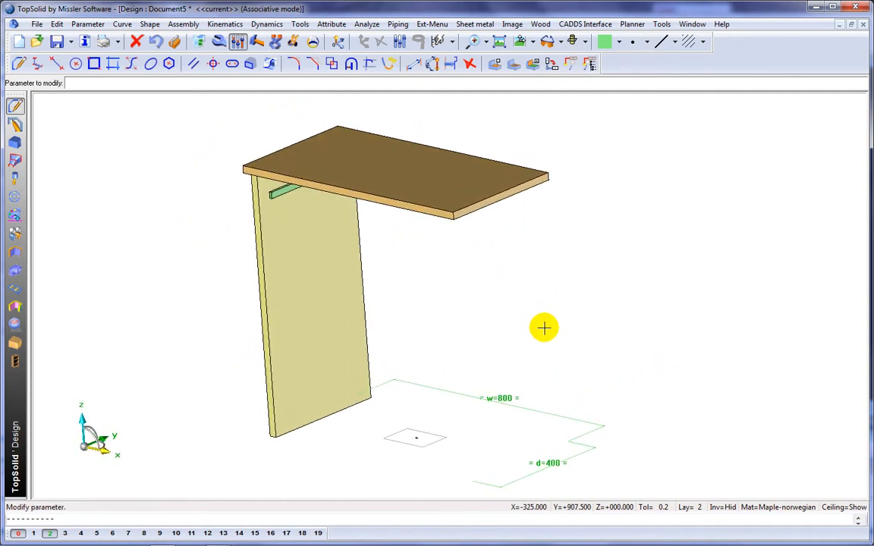
Duplicate the side panel by mirroring it about the YZ plane to form the opposite side.
click(57, 23)
click(60, 230)
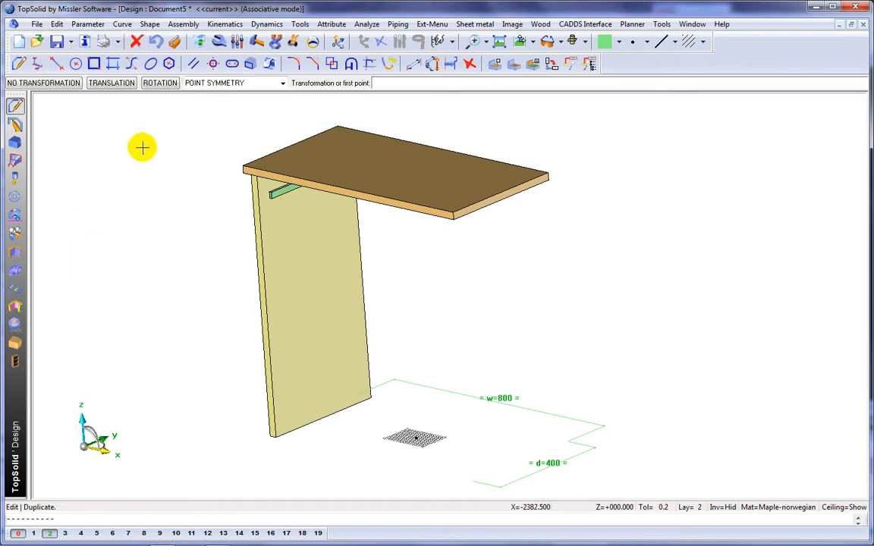
click(203, 85)
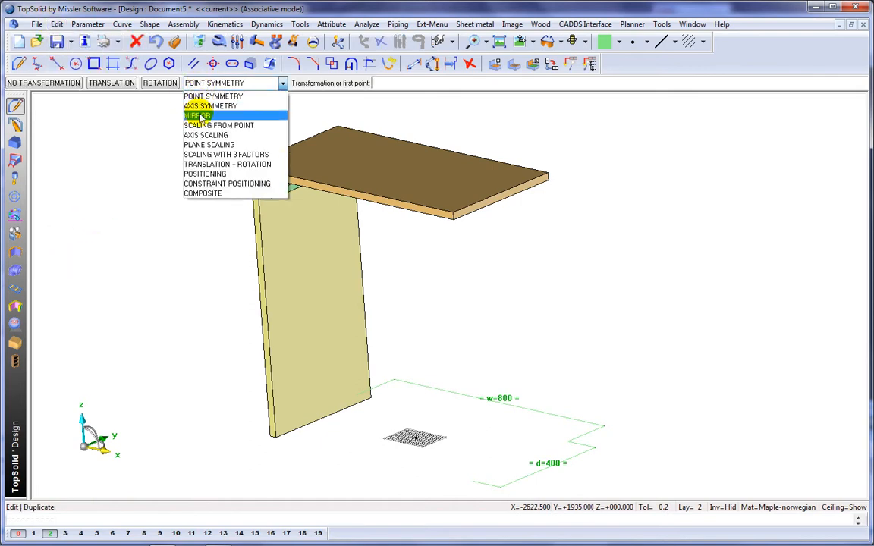
click(201, 116)
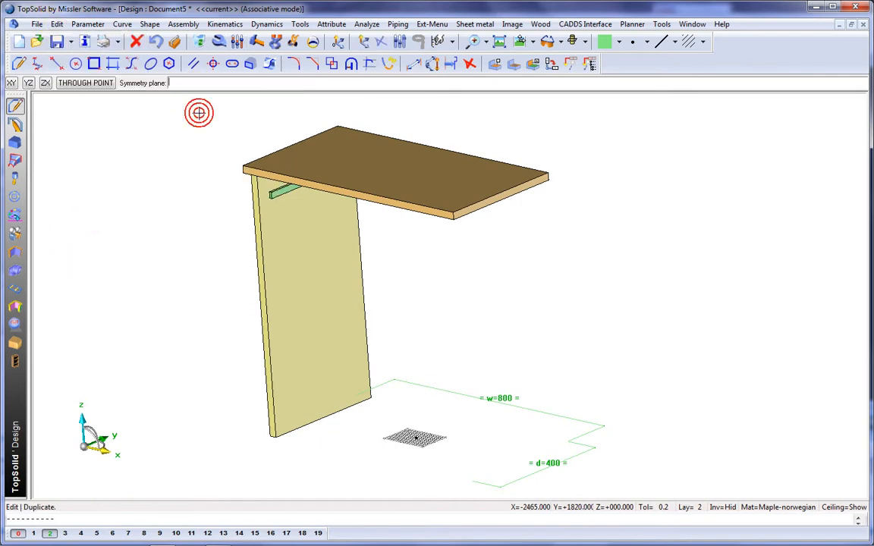
click(29, 83)
click(264, 258)
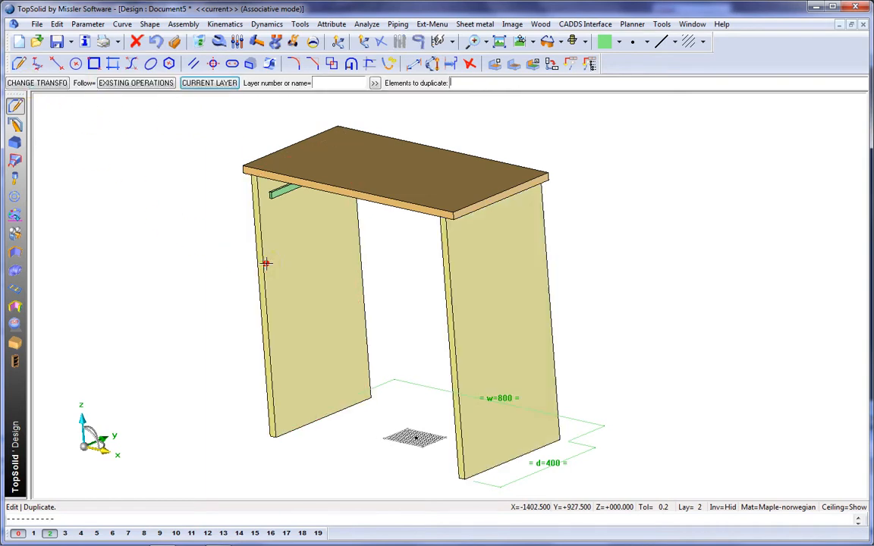
middle_drag(109, 209, 135, 188)
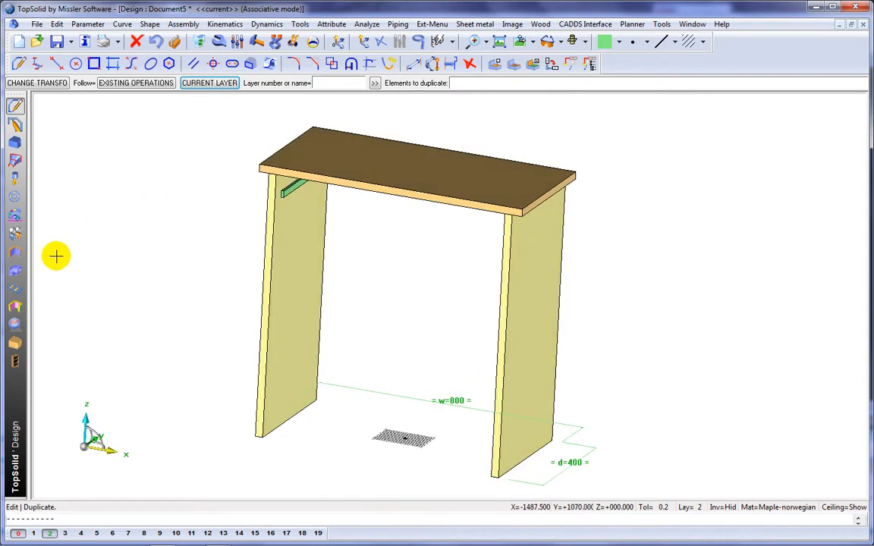
Set the current colour to a light wood tone.
click(15, 344)
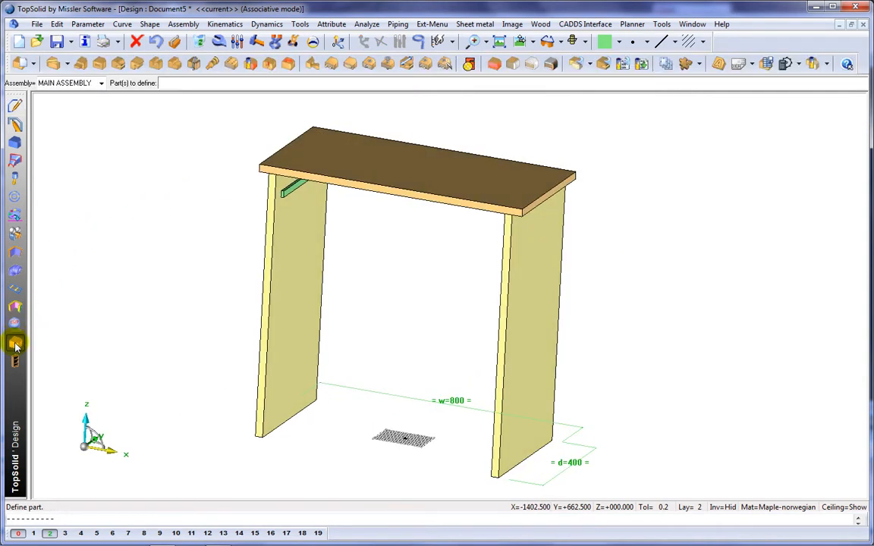
click(619, 41)
click(632, 74)
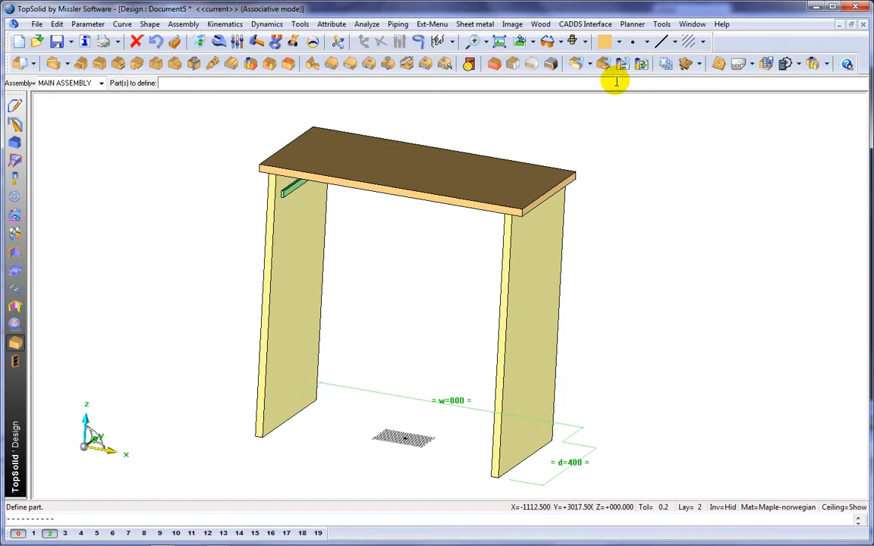
Create a constrained-block bottom shelf between the two side panels with a 95 mm shift.
click(494, 63)
click(299, 293)
middle_drag(455, 319, 547, 311)
click(552, 310)
click(413, 432)
middle_drag(463, 357, 421, 350)
text(95)
key(Return)
key(Return)
middle_drag(671, 319, 616, 282)
Define the top and left panels as parts with designations Top and Left.
click(15, 66)
middle_drag(114, 185, 144, 208)
scroll(144, 208, down, 2)
drag(174, 110, 569, 451)
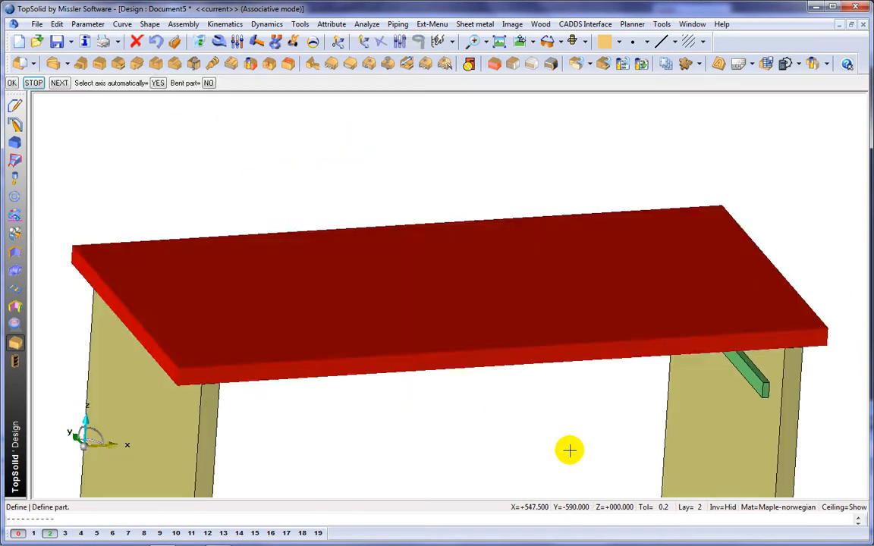
text(1)
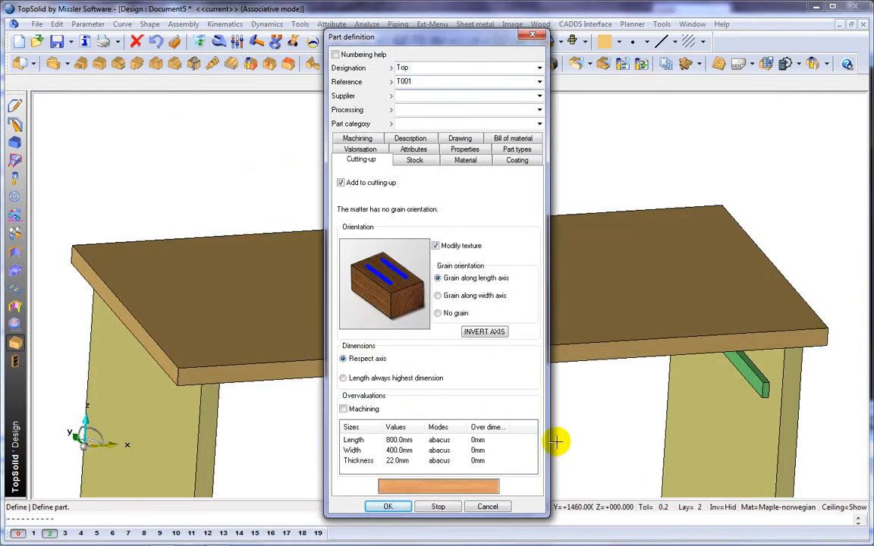
click(388, 506)
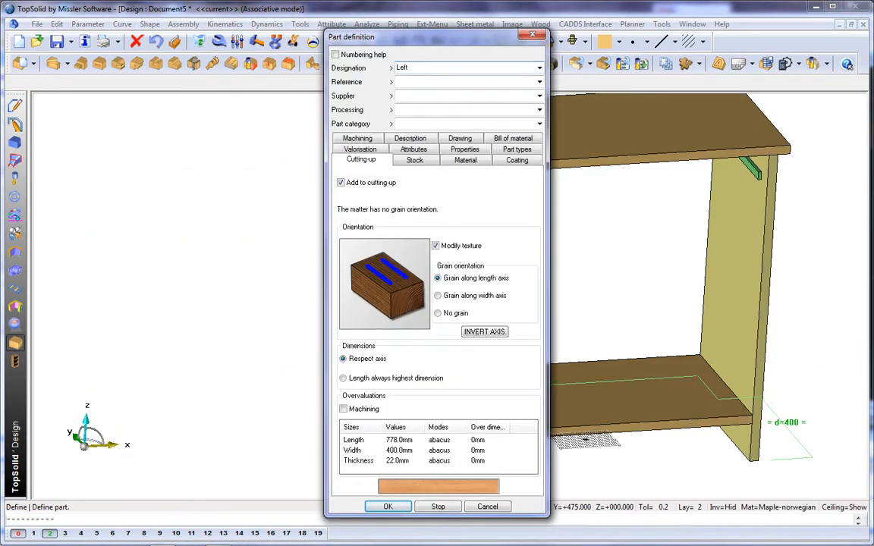
key(Return)
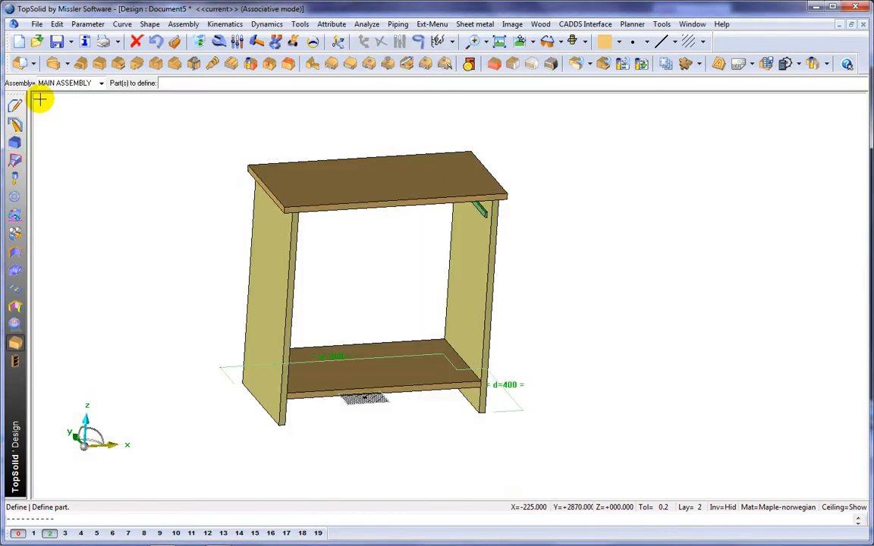
Define the cabinet assembly as a sub-assembly set with designation Furniture.
click(31, 63)
click(18, 84)
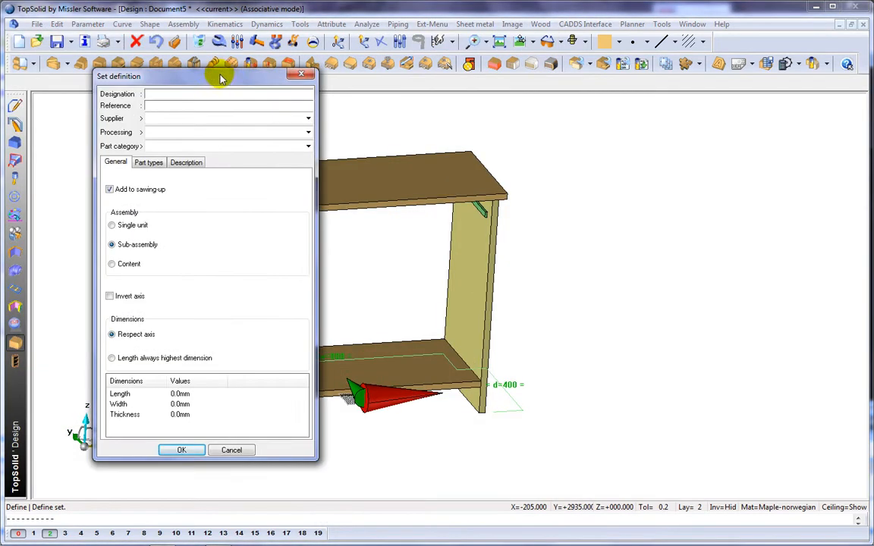
click(182, 450)
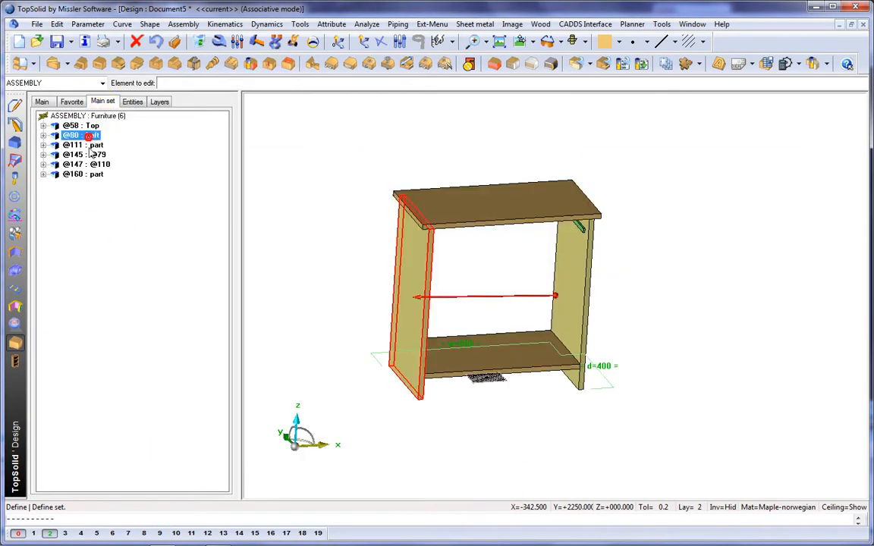
Add a 40 mm constrained-block rail between the side panels, positioned 160 mm below the top.
click(494, 63)
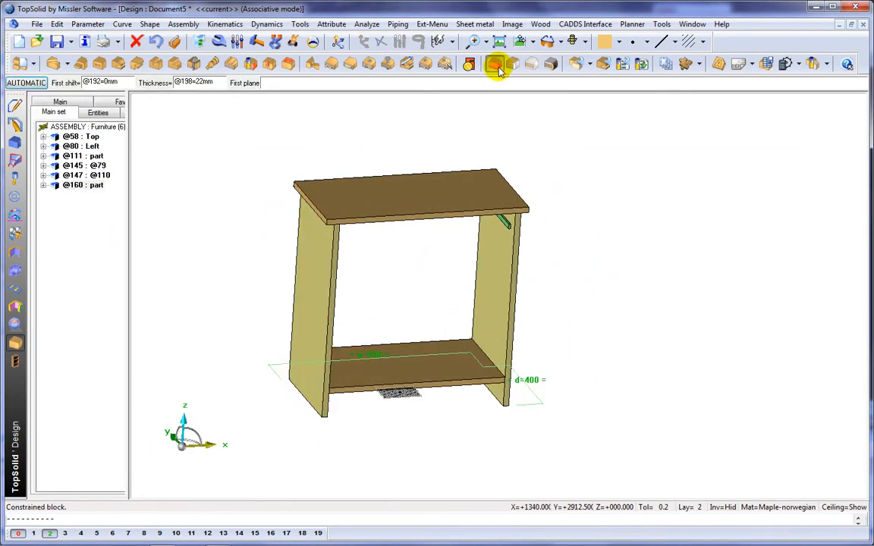
click(327, 269)
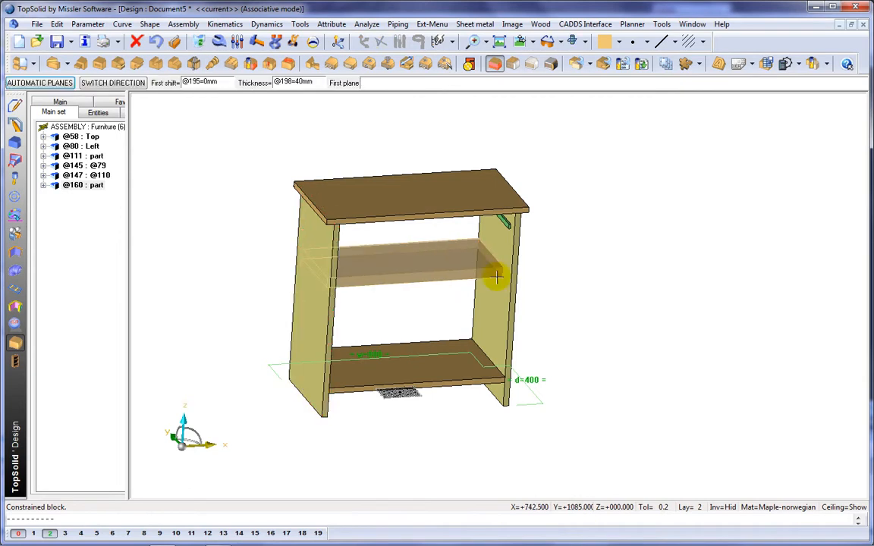
key(Return)
middle_drag(556, 278, 538, 205)
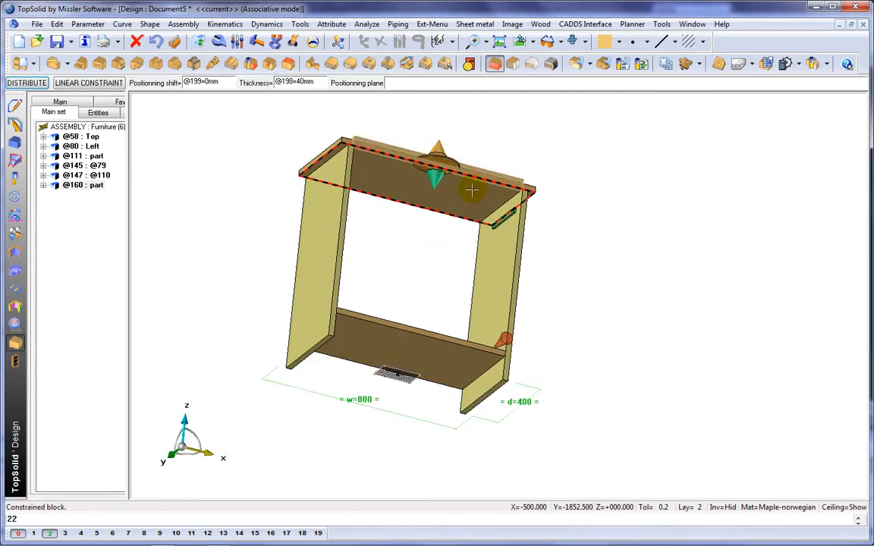
click(472, 188)
middle_drag(430, 109, 508, 166)
scroll(509, 165, up, 4)
text(160)
key(Return)
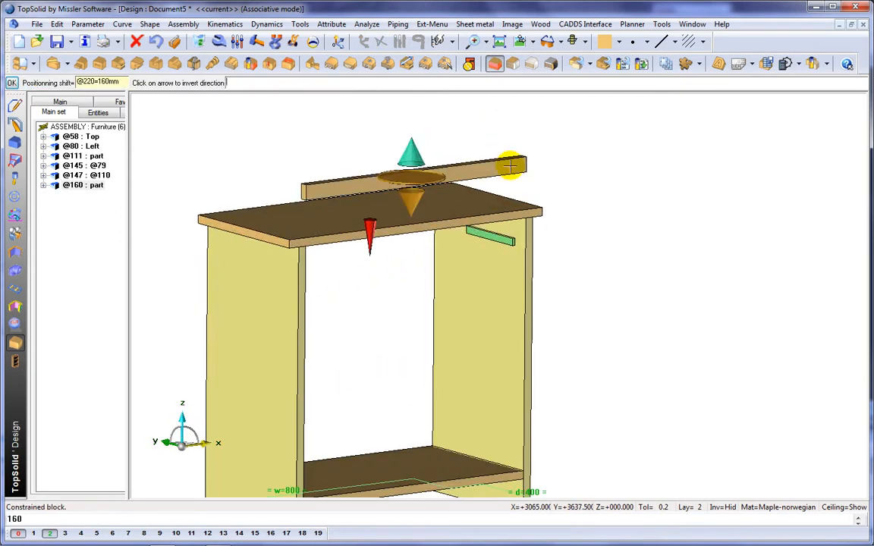
click(371, 236)
key(Return)
Define the new rail as a part with designation Facade.
middle_drag(603, 183, 621, 150)
scroll(621, 151, down, 1)
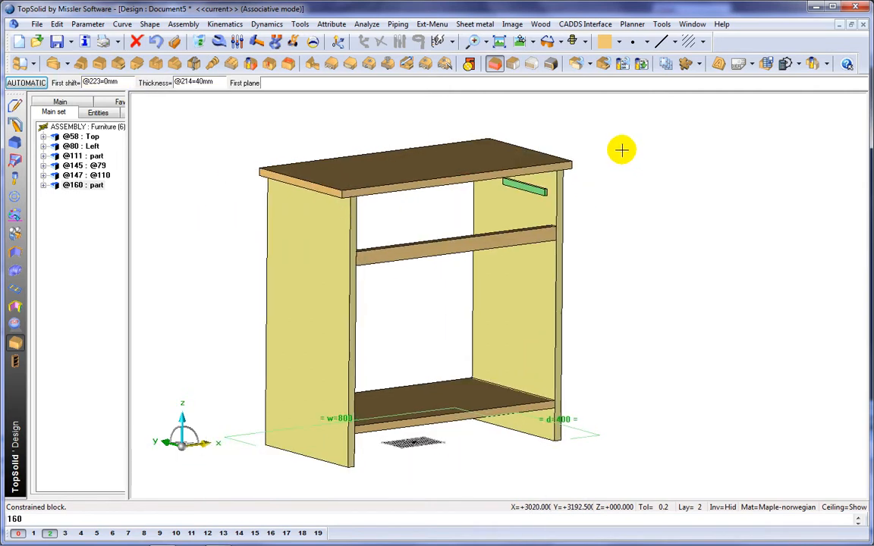
click(25, 64)
click(454, 250)
text(Faca)
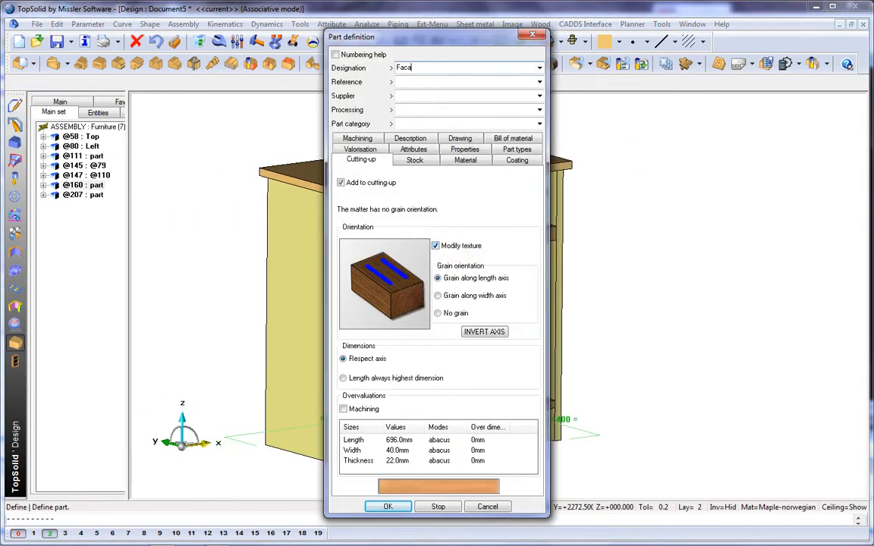
text(de)
key(Return)
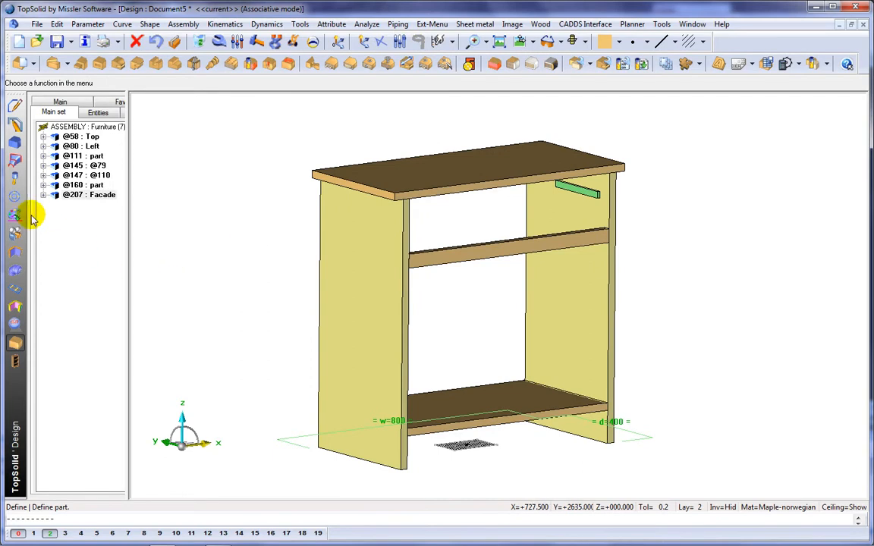
Include the standard Demo Furniture Plinth component, code P60, along the left panel's bottom edge.
click(16, 196)
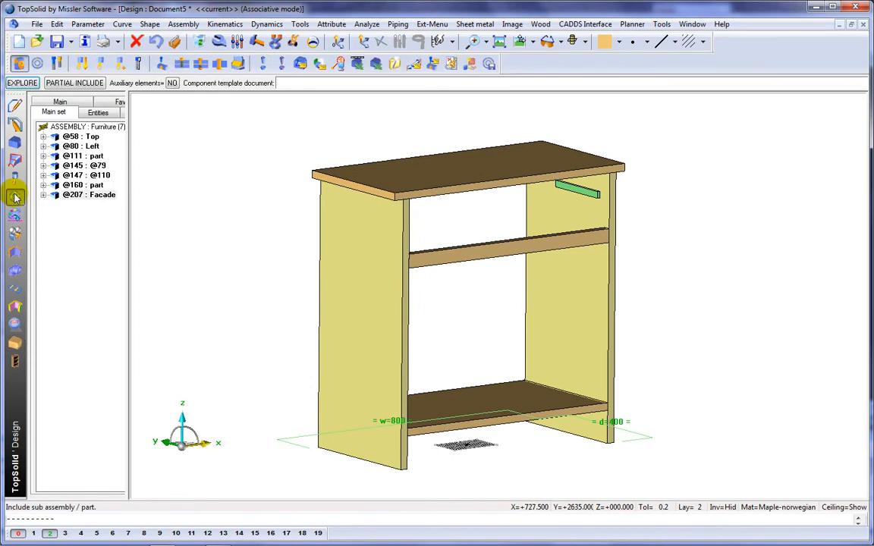
click(37, 64)
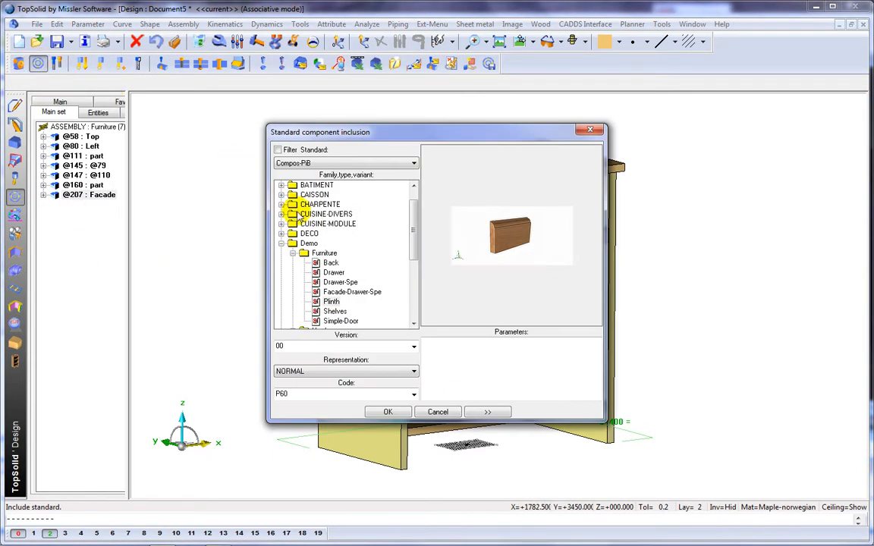
click(388, 412)
scroll(384, 450, up, 2)
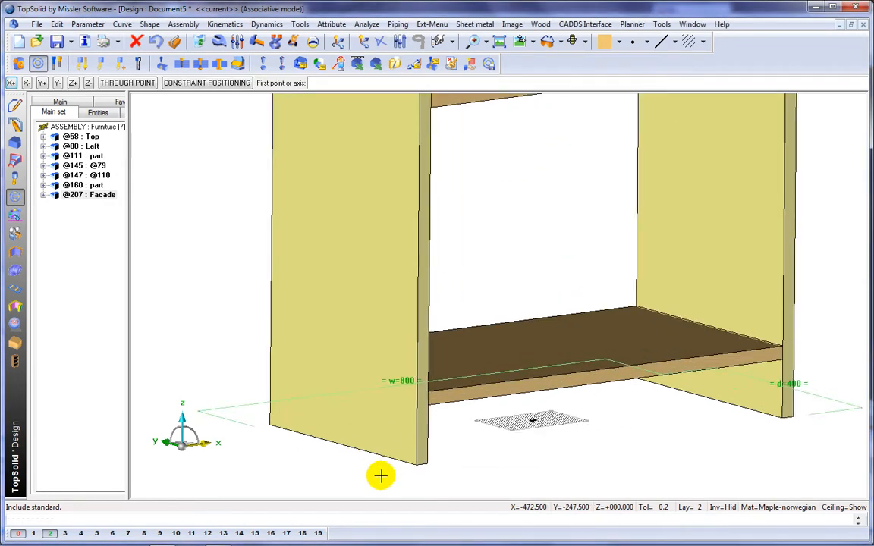
click(416, 465)
click(267, 422)
scroll(220, 322, down, 3)
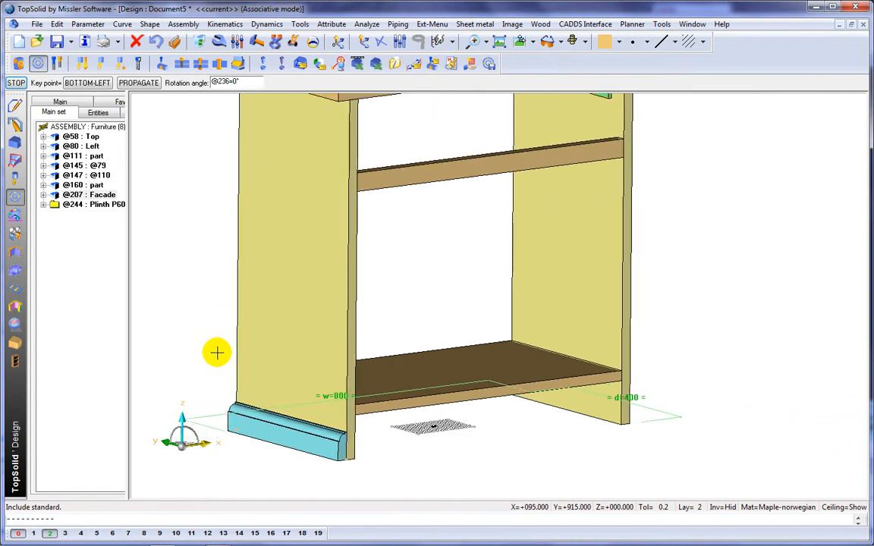
Place a second P60 plinth along the right panel's bottom edge.
middle_click(211, 322)
middle_drag(715, 420, 488, 450)
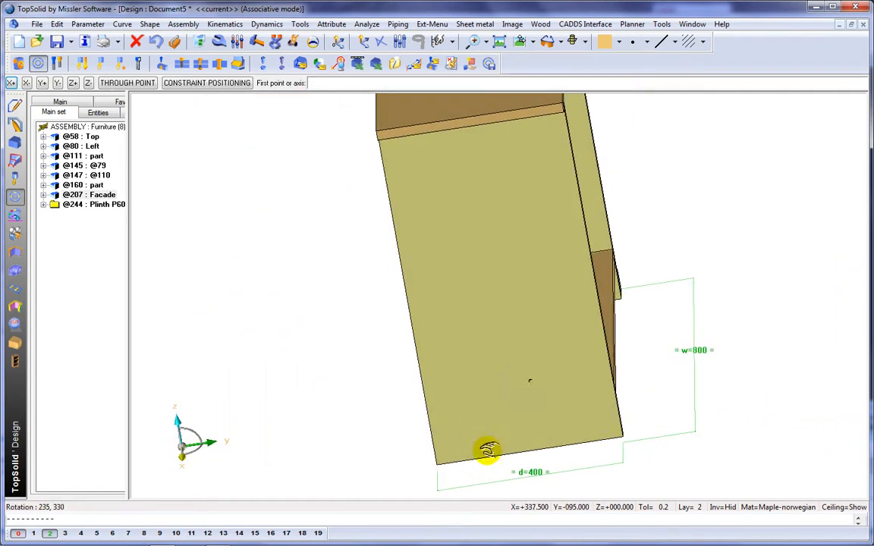
click(620, 440)
click(436, 464)
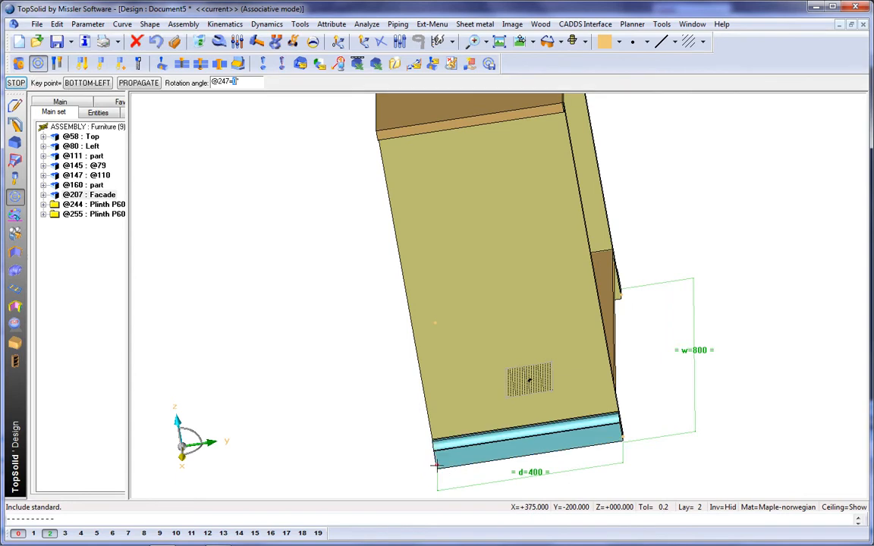
middle_drag(365, 439, 458, 451)
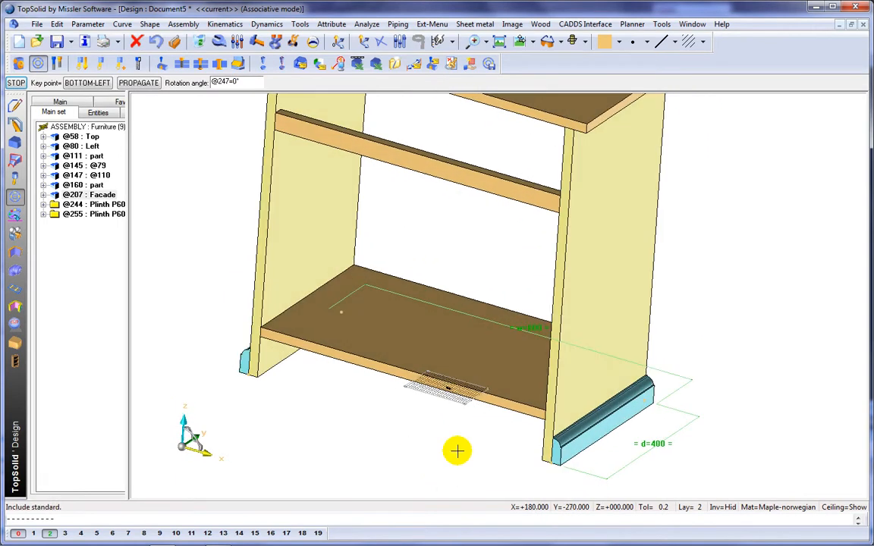
Place a third P60 plinth along the cabinet's front bottom edge.
middle_click(458, 450)
click(247, 385)
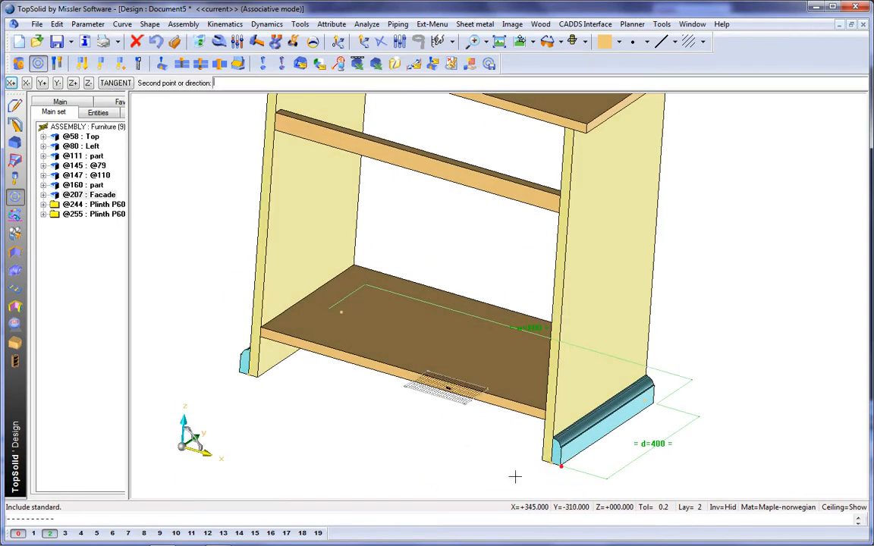
click(238, 372)
middle_drag(236, 371, 302, 400)
click(272, 419)
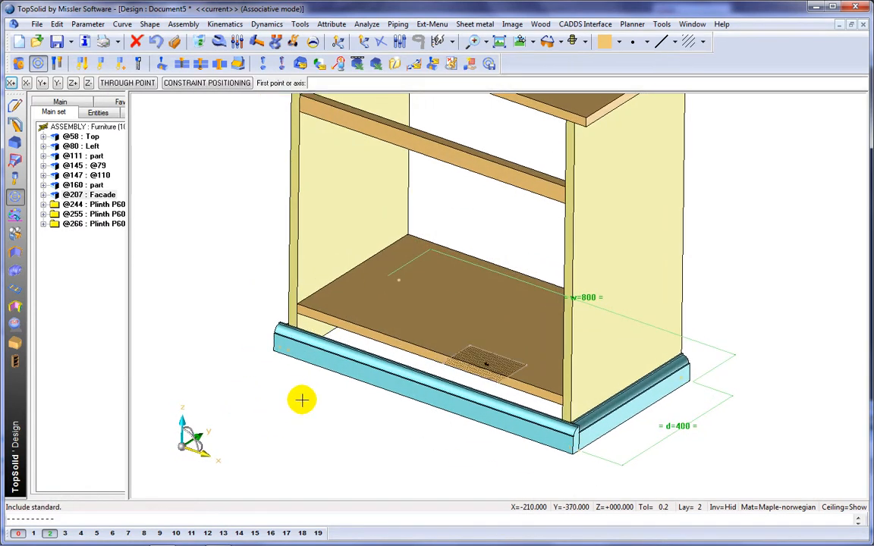
Apply the mitre-cut process to join the three plinths at the cabinet's front corners.
click(162, 66)
click(487, 407)
middle_click(487, 408)
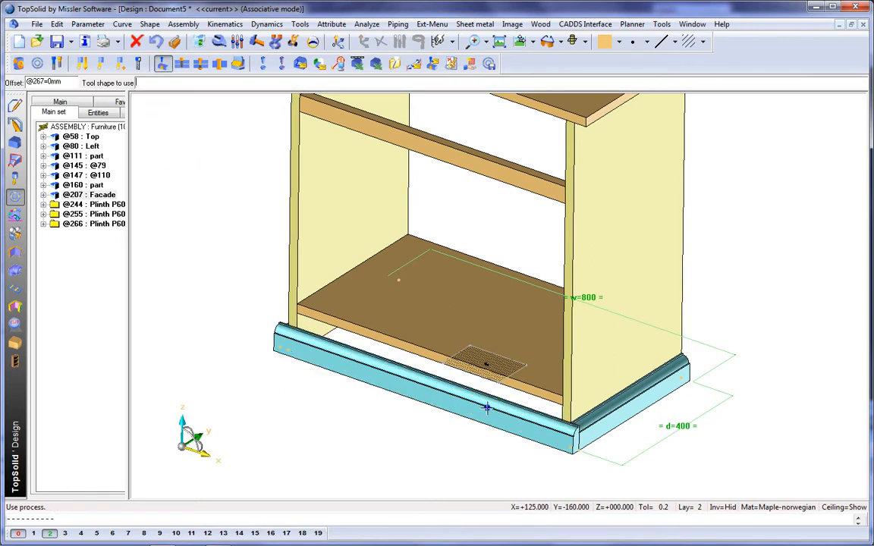
click(625, 417)
middle_click(626, 418)
right_drag(357, 395, 448, 425)
click(442, 427)
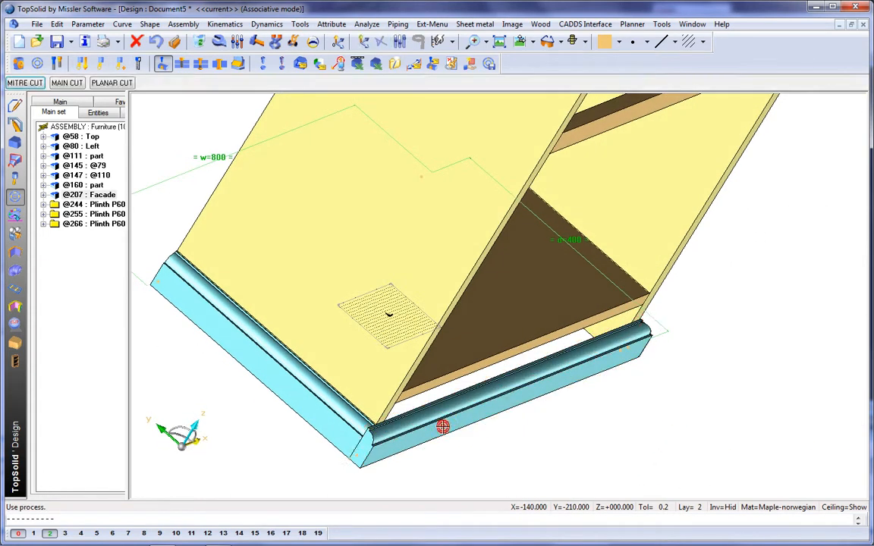
middle_click(442, 427)
click(331, 405)
middle_click(331, 406)
right_drag(332, 406, 253, 384)
Modify a plinth to a taller code and apply the same change to the other plinths.
click(217, 42)
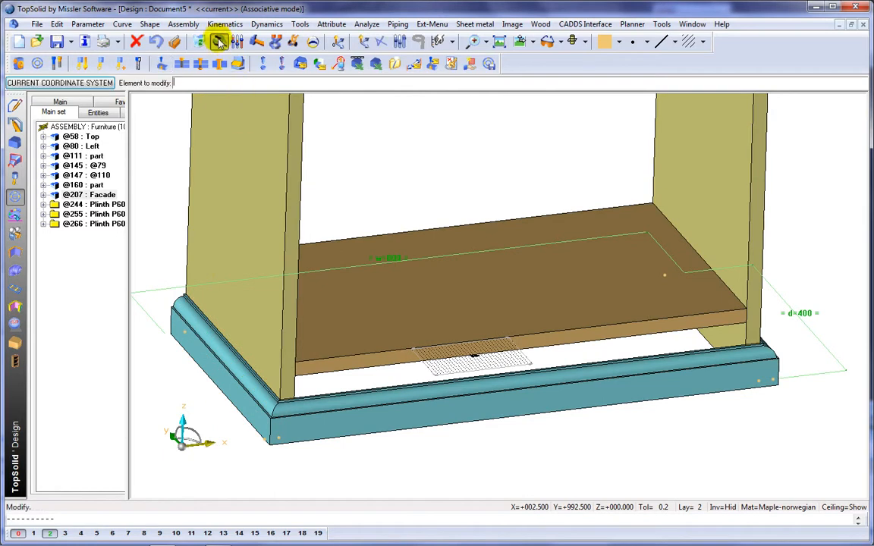
click(182, 82)
click(167, 115)
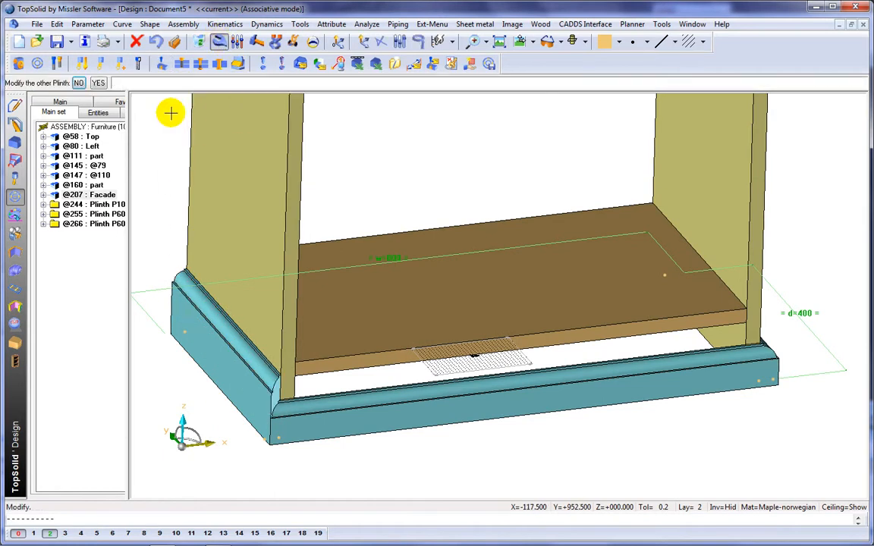
click(99, 83)
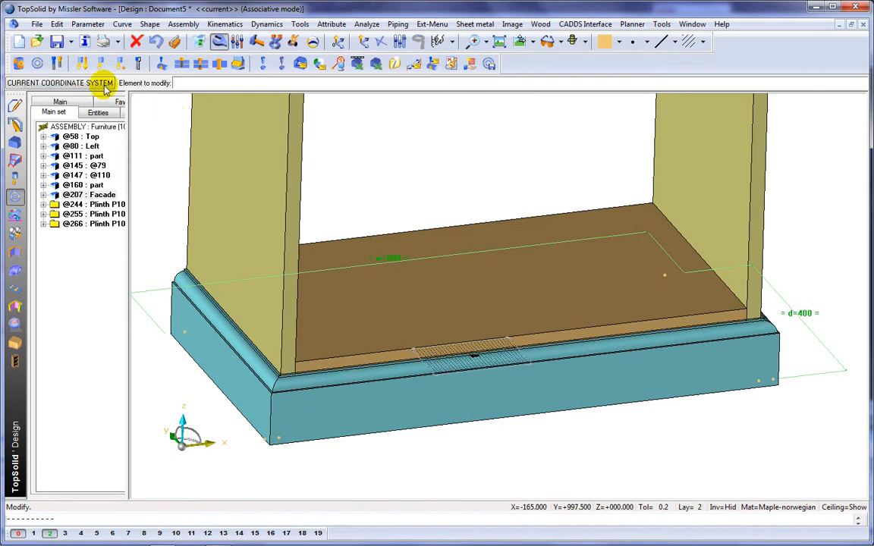
Modify the top panel's positioning shift to 30 mm.
middle_drag(489, 260, 487, 319)
click(382, 238)
middle_drag(316, 236, 307, 271)
click(435, 270)
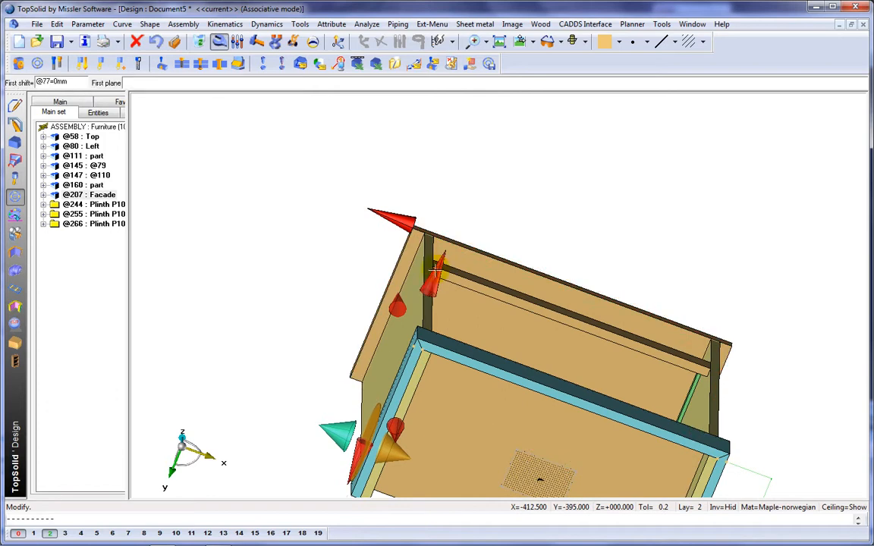
text(30)
key(Return)
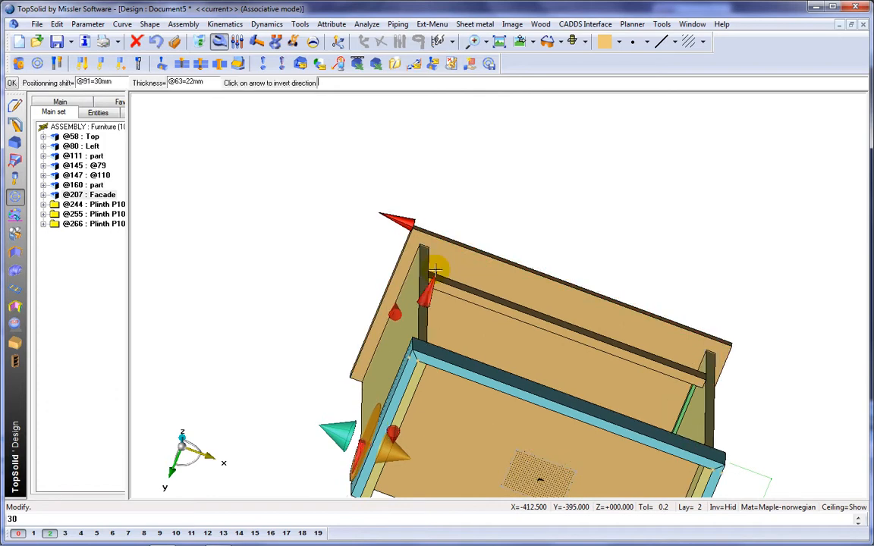
click(472, 222)
middle_drag(488, 176, 482, 262)
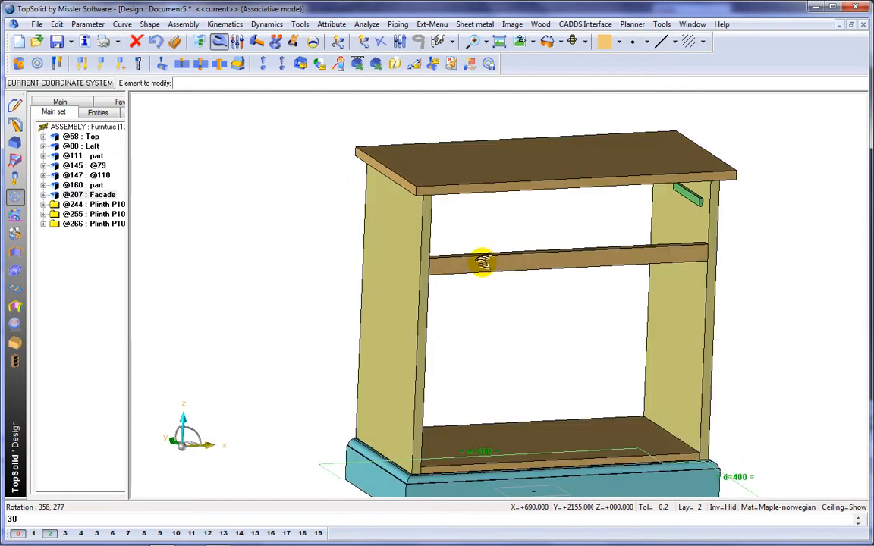
Fillet the top panel's two front corners with a 30 mm radius.
click(16, 142)
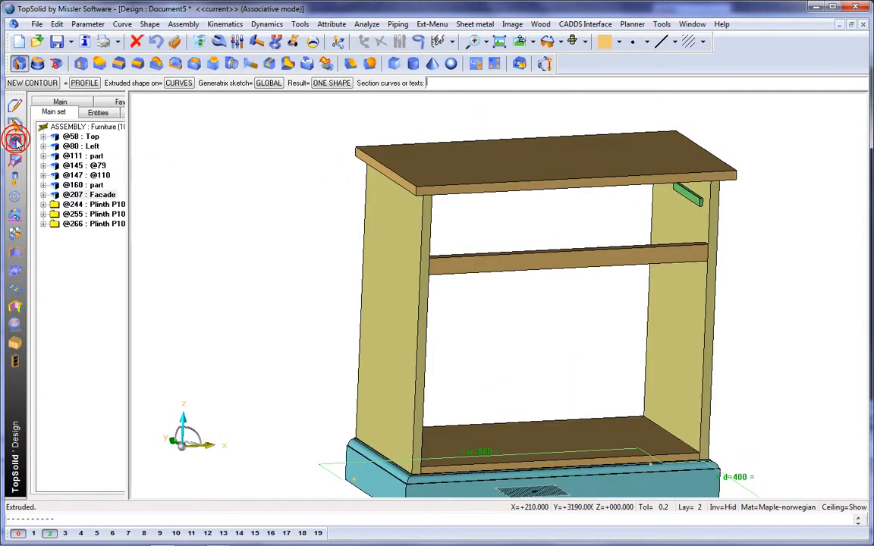
click(138, 63)
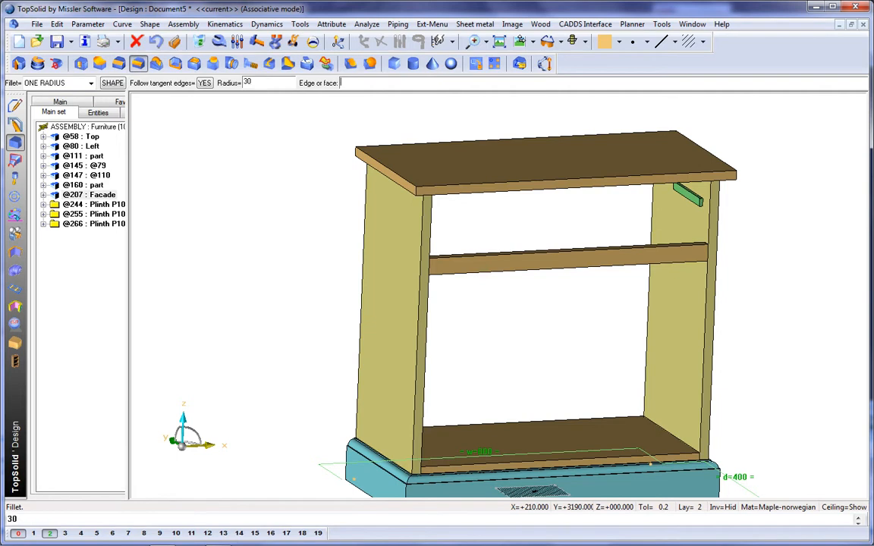
scroll(448, 205, up, 3)
click(387, 182)
middle_drag(564, 212, 287, 253)
click(679, 194)
middle_click(718, 198)
middle_drag(732, 272, 690, 230)
scroll(756, 226, down, 5)
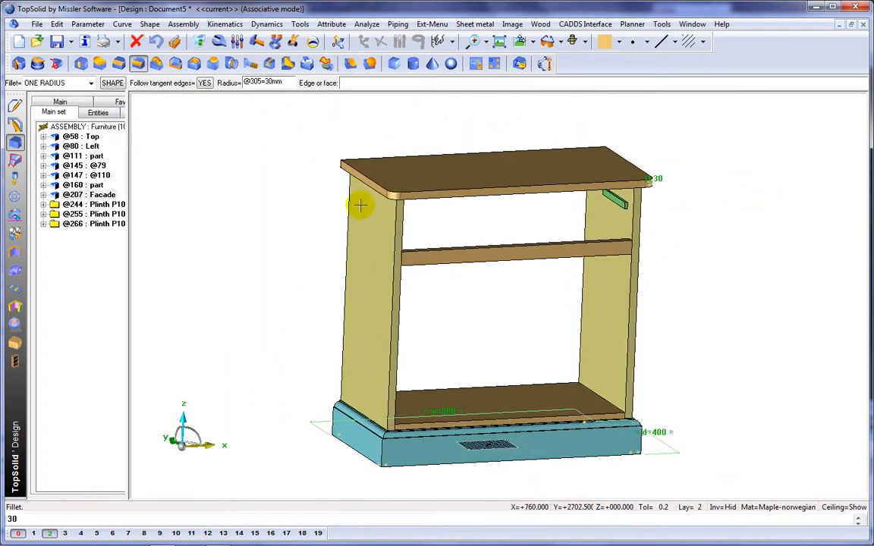
Apply a Profilage Type 1 moulding along the top panel's front and side edges.
click(17, 342)
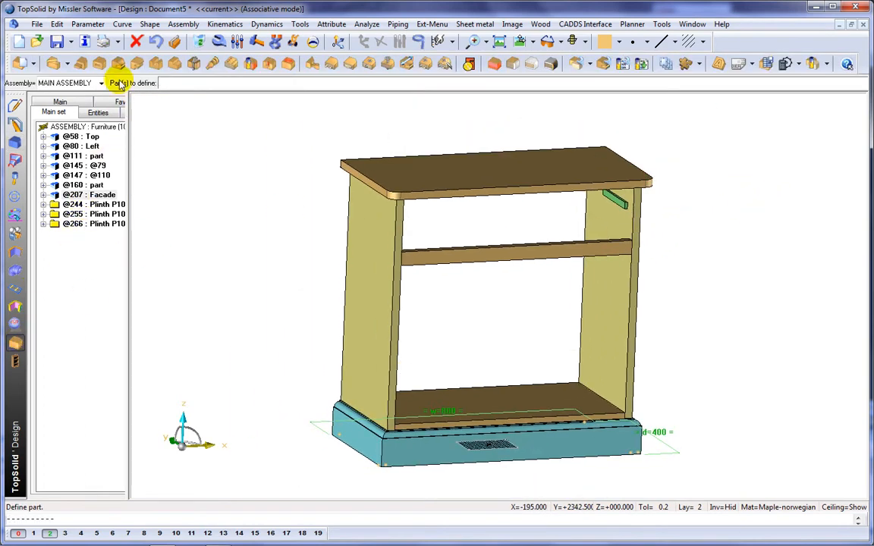
click(407, 172)
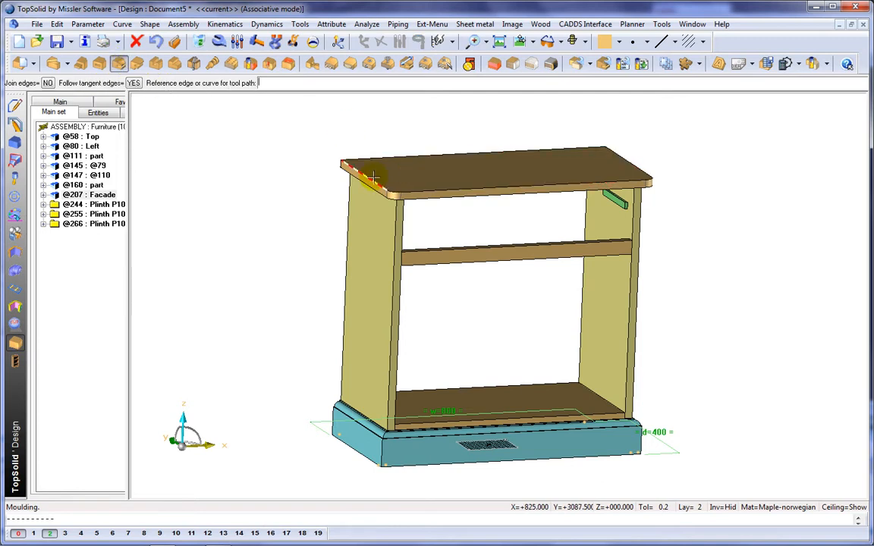
click(372, 180)
click(276, 259)
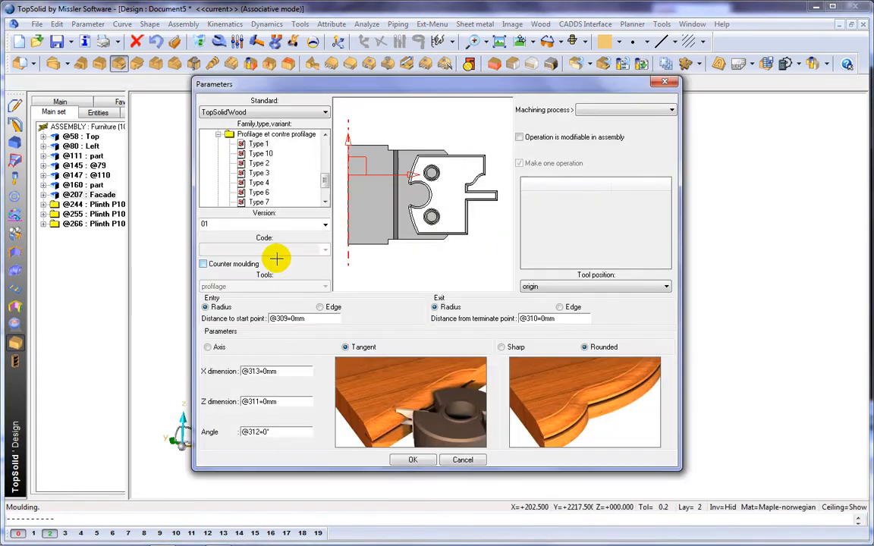
click(217, 135)
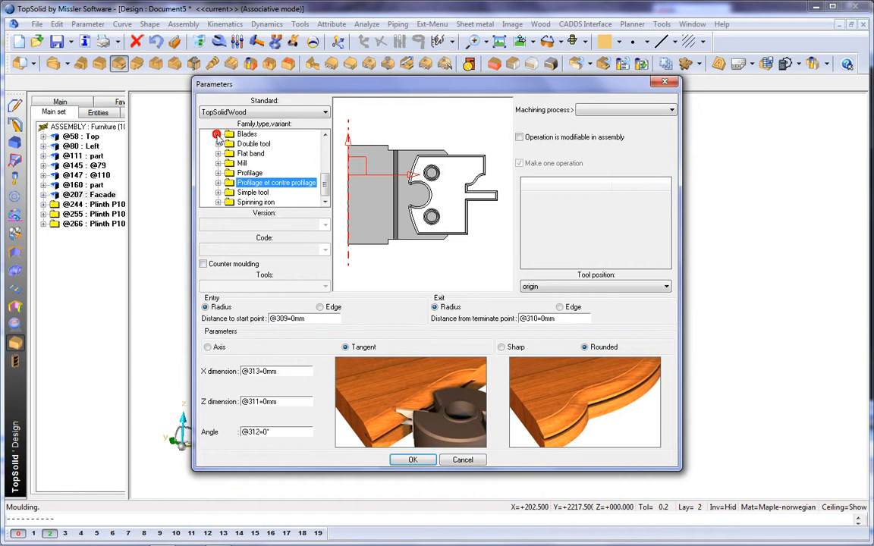
click(217, 173)
click(255, 192)
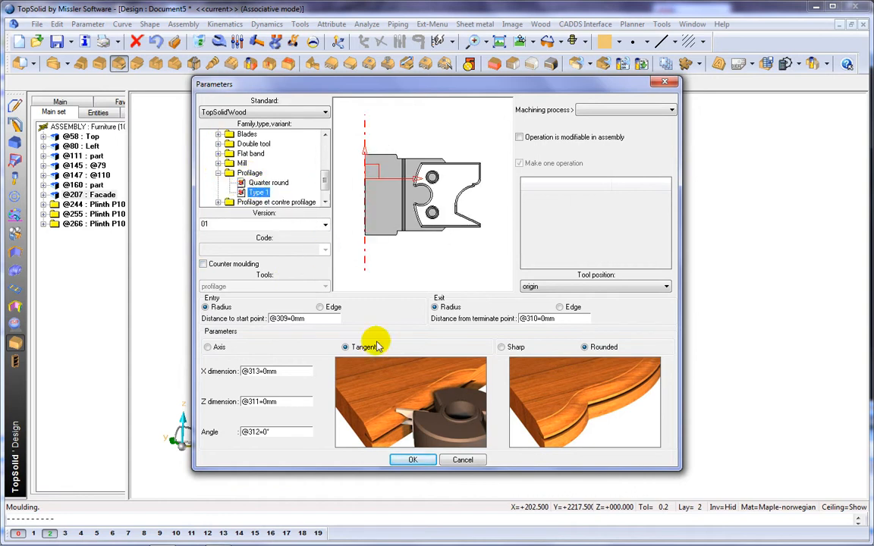
click(410, 460)
scroll(327, 176, up, 3)
scroll(328, 176, down, 3)
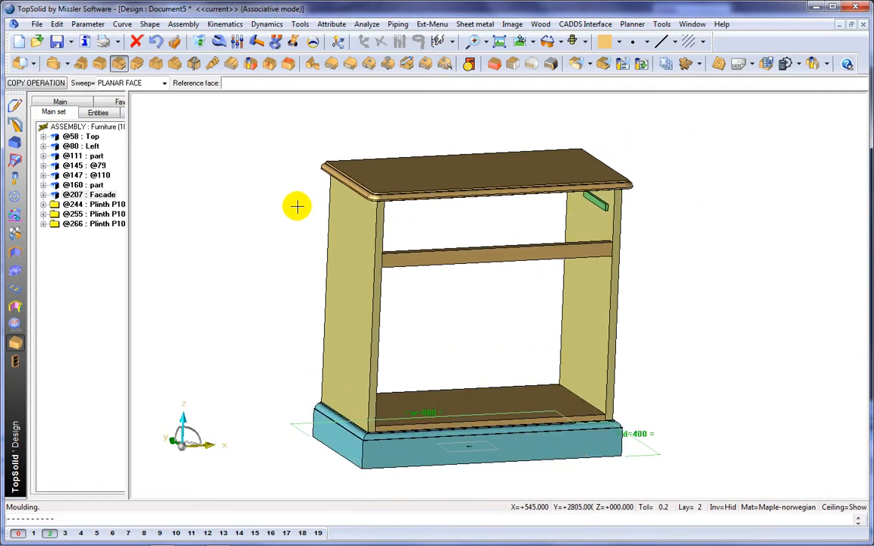
Create a constrained block as a vertical mullion between the bottom panel and the rail, offset w/2-30.
click(493, 64)
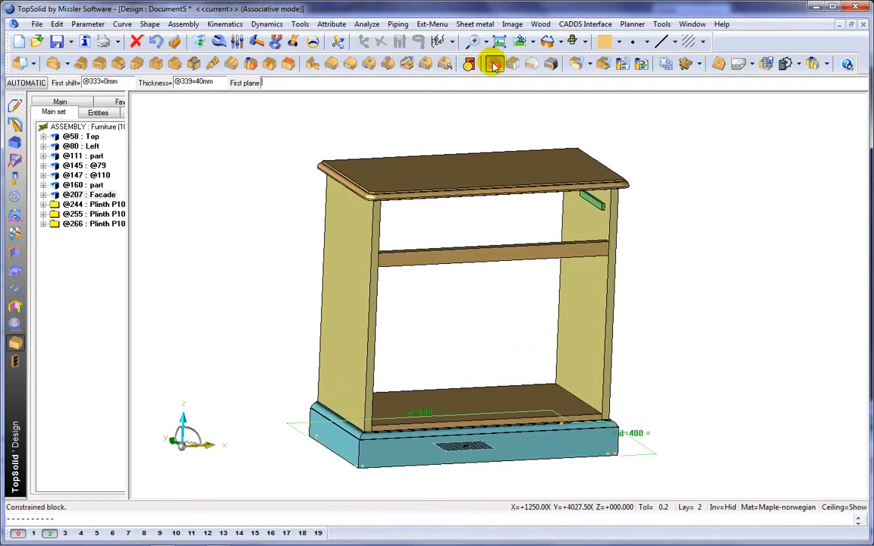
click(486, 402)
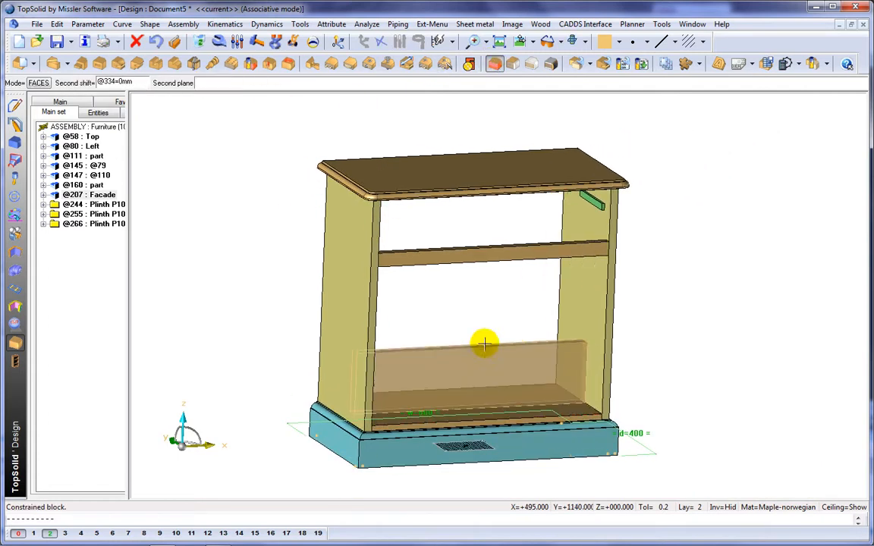
click(480, 262)
text(w/2-30)
key(Return)
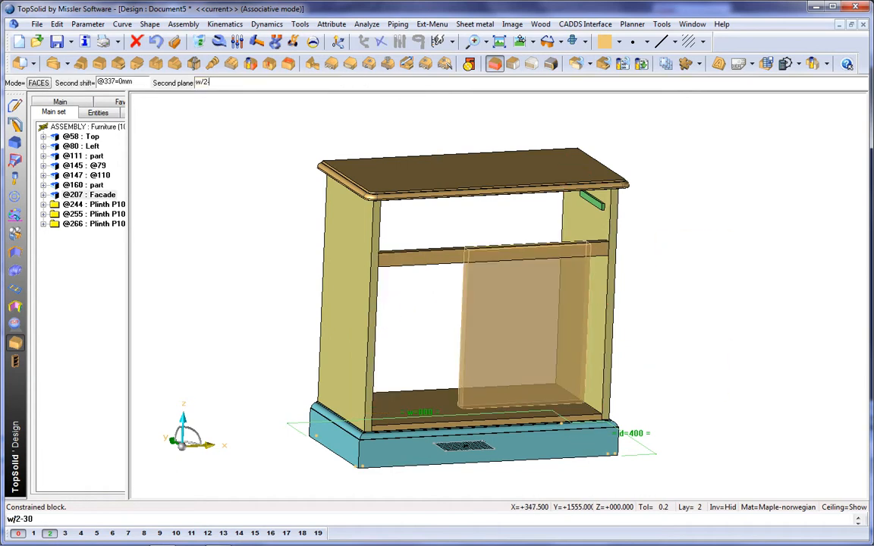
middle_drag(384, 312, 351, 314)
click(351, 314)
click(409, 427)
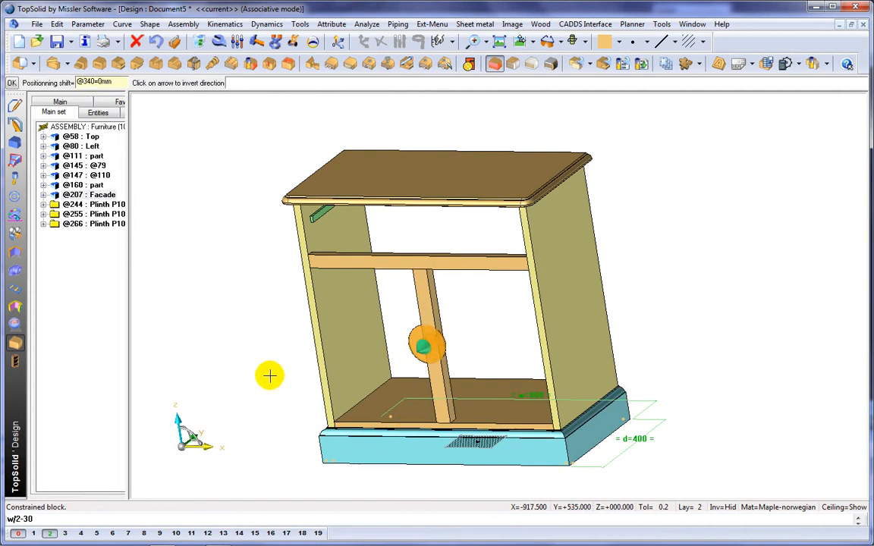
click(267, 400)
middle_drag(266, 352, 376, 359)
scroll(377, 360, up, 4)
Cut a rabbet 10 mm wide and 6 mm deep along the mullion's edge.
click(174, 64)
click(464, 308)
click(468, 305)
click(309, 377)
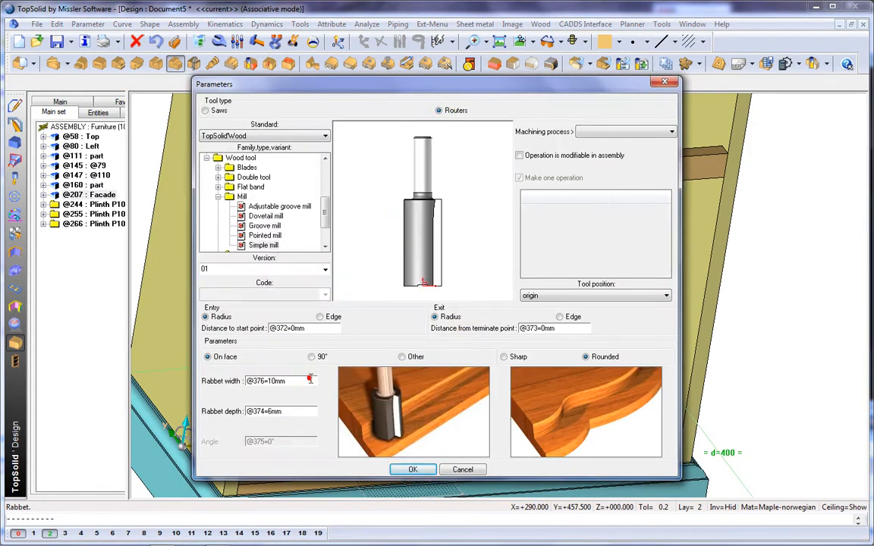
click(408, 471)
right_click(355, 318)
click(487, 336)
click(491, 334)
middle_drag(568, 355, 480, 327)
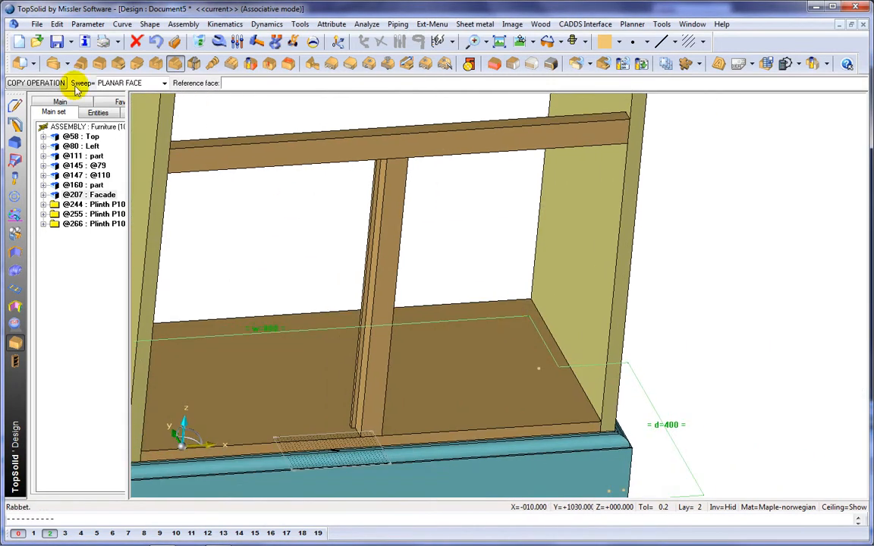
Define the mullion as a part with designation Facade2.
click(24, 65)
click(402, 244)
text(Faca)
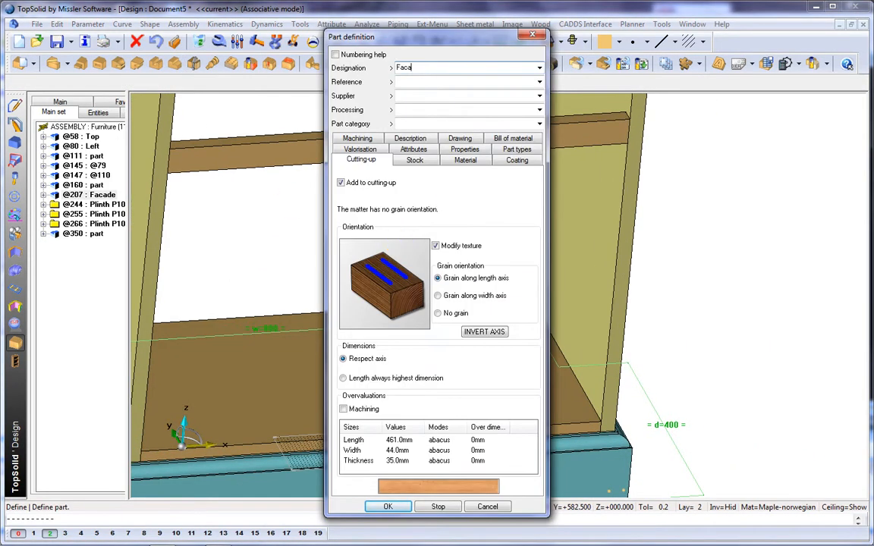
text(de2)
key(Return)
scroll(497, 252, down, 2)
middle_drag(497, 252, 537, 307)
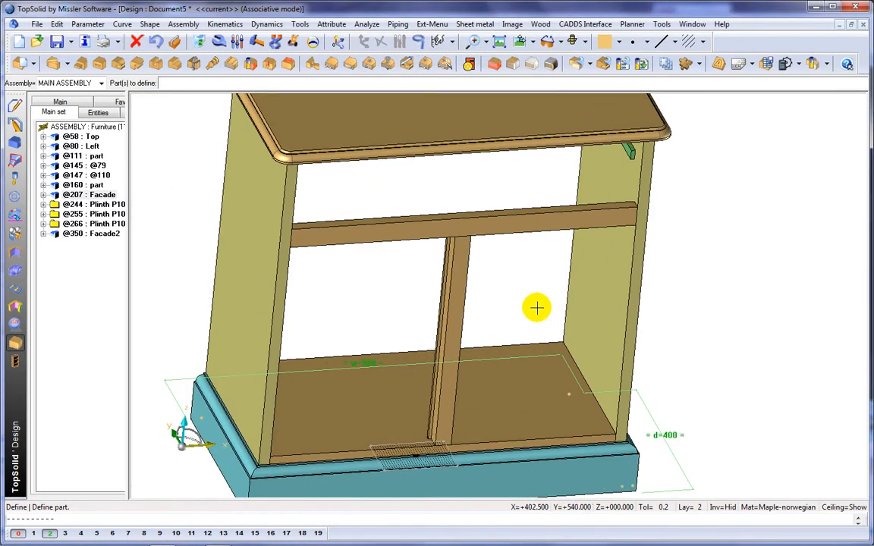
click(270, 63)
scroll(594, 410, up, 3)
click(595, 410)
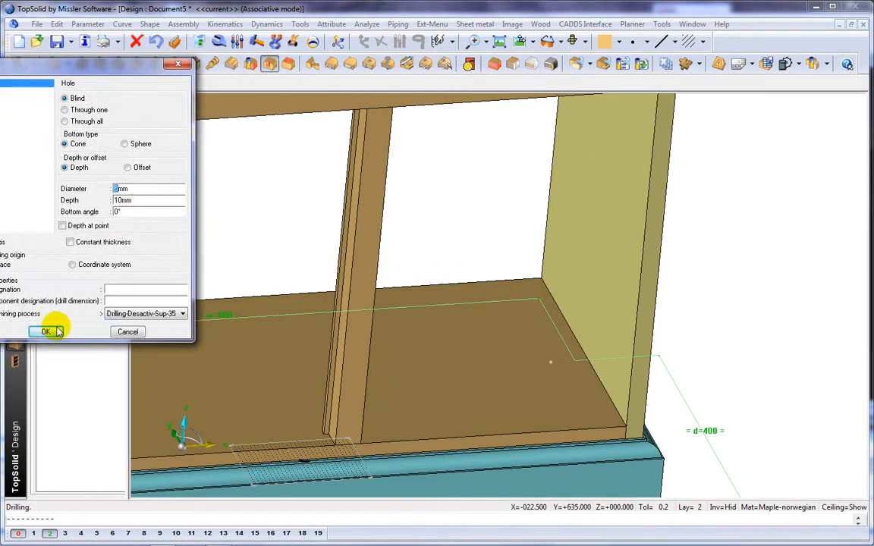
click(42, 332)
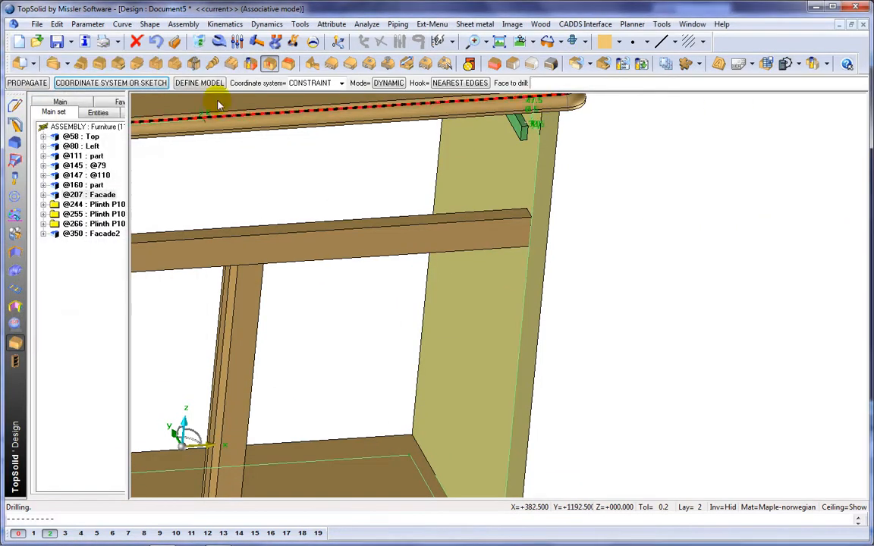
Inspect the parameters of the rail and the bottom panel's back corner.
click(238, 43)
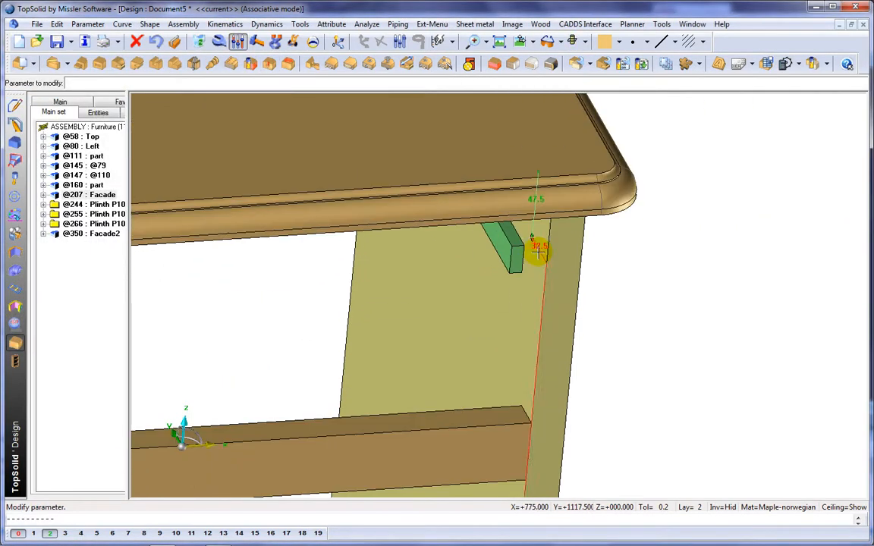
click(542, 248)
click(542, 220)
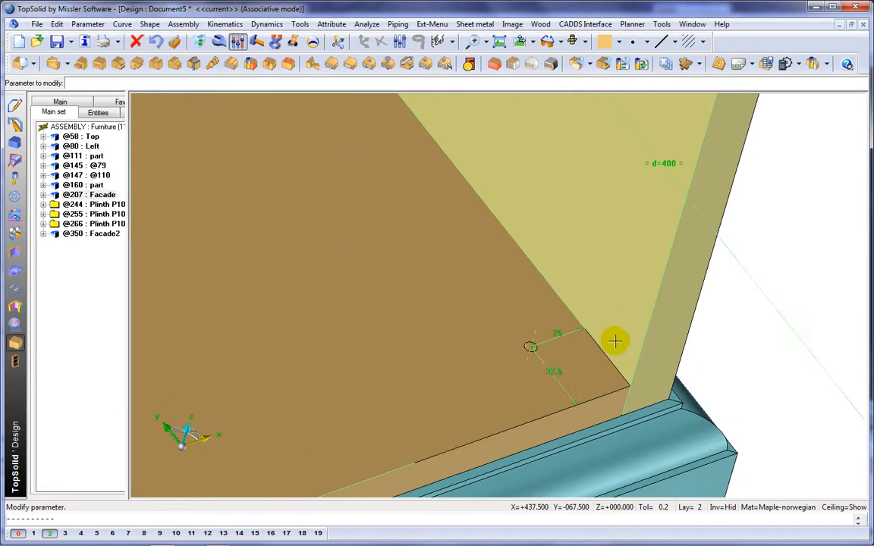
click(552, 376)
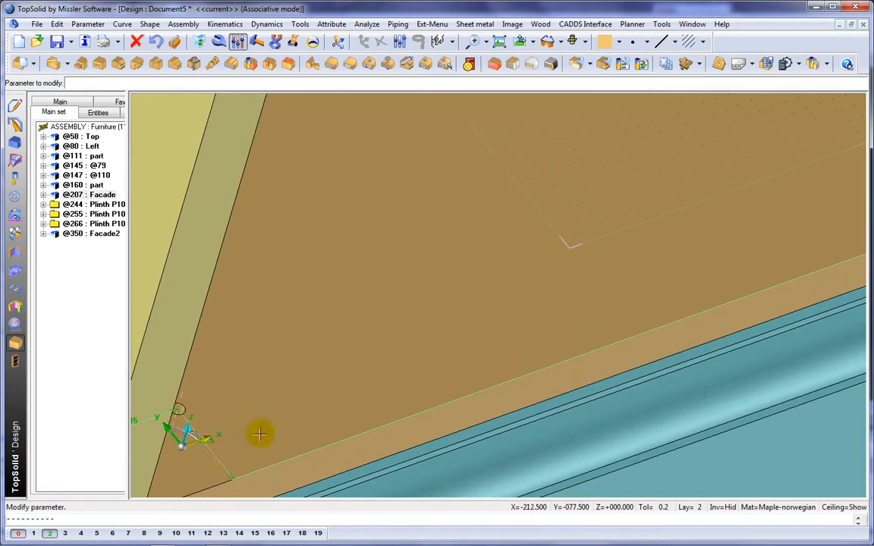
click(216, 453)
click(208, 449)
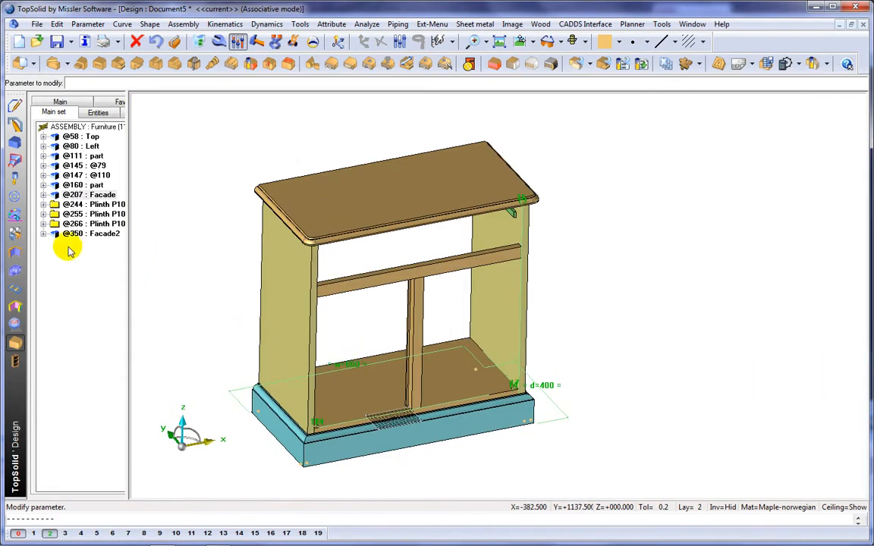
Insert the Back standard component from the Demo Furniture library, fitting it between the side panels, top, bottom and back.
click(15, 196)
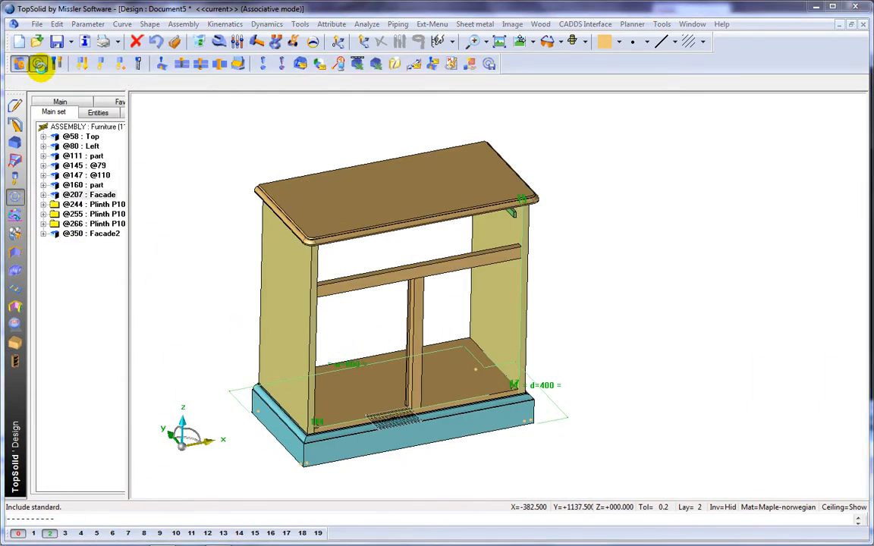
click(38, 66)
click(330, 263)
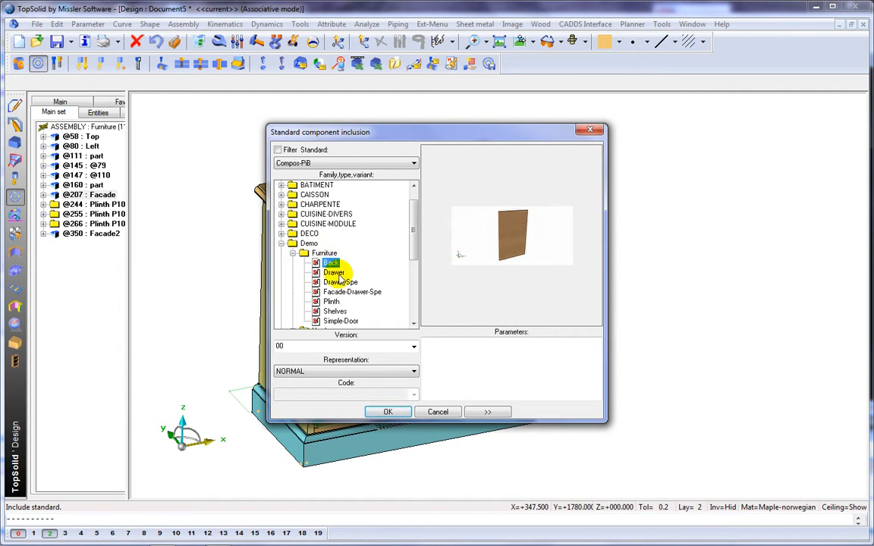
click(387, 412)
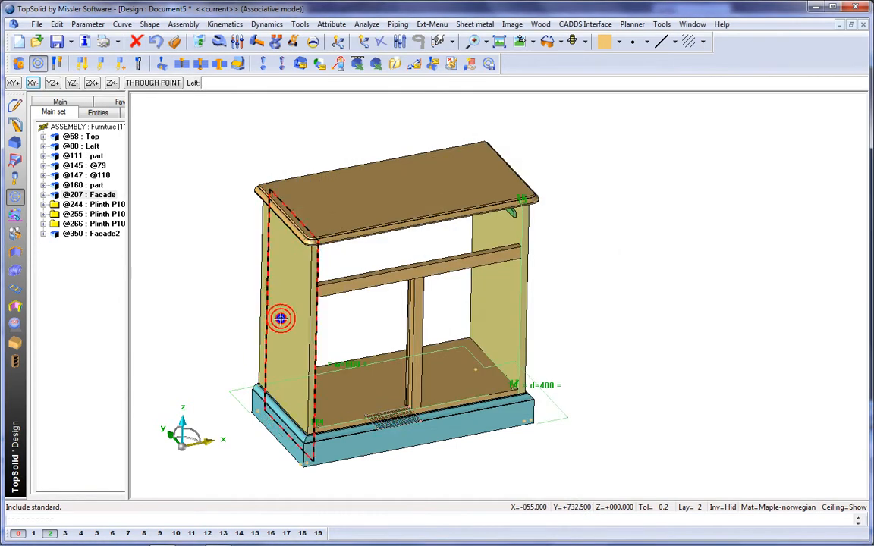
click(472, 303)
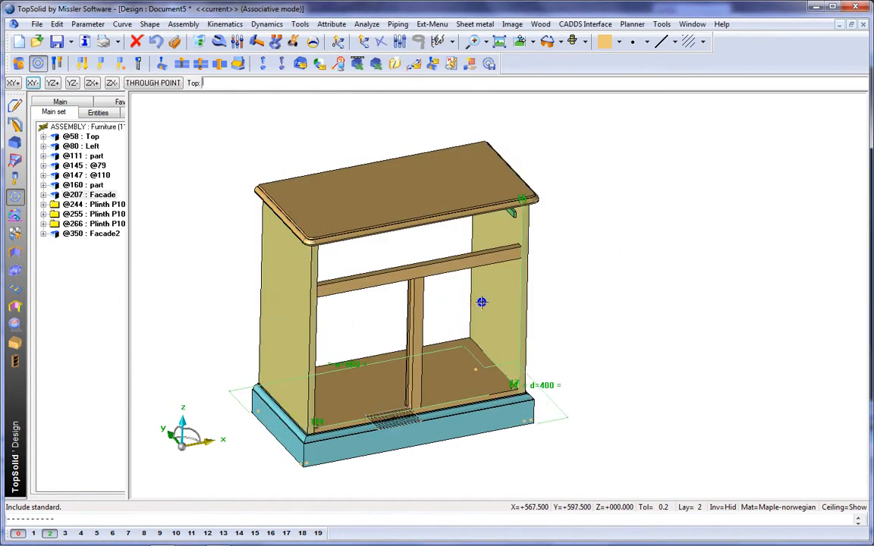
click(433, 185)
click(451, 306)
click(444, 363)
click(443, 361)
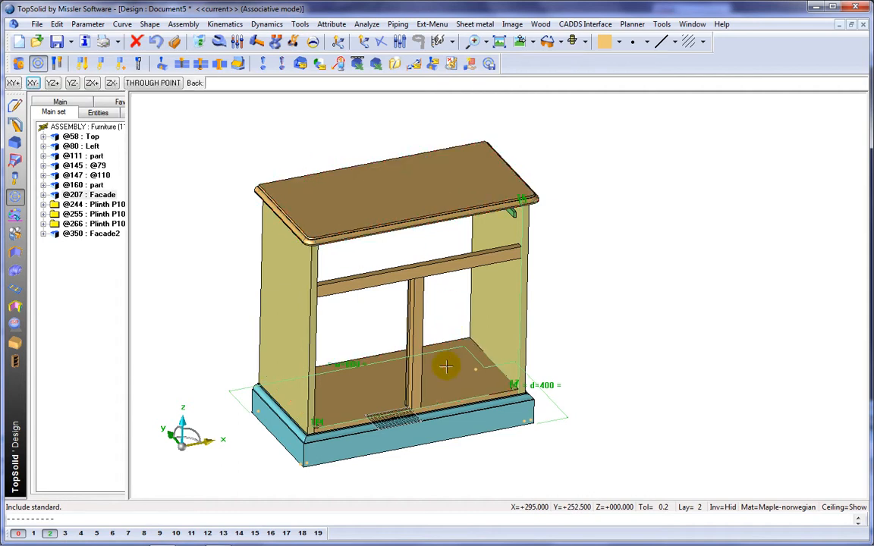
click(442, 343)
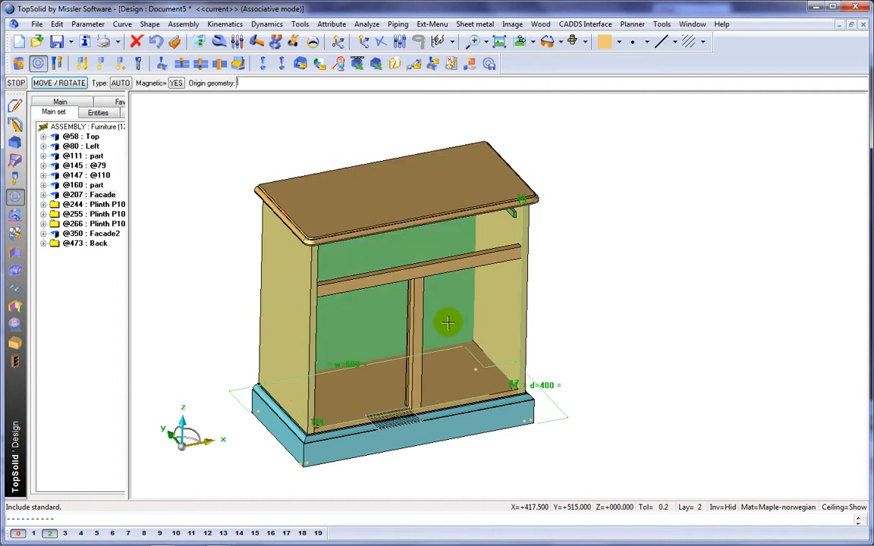
click(579, 294)
click(580, 294)
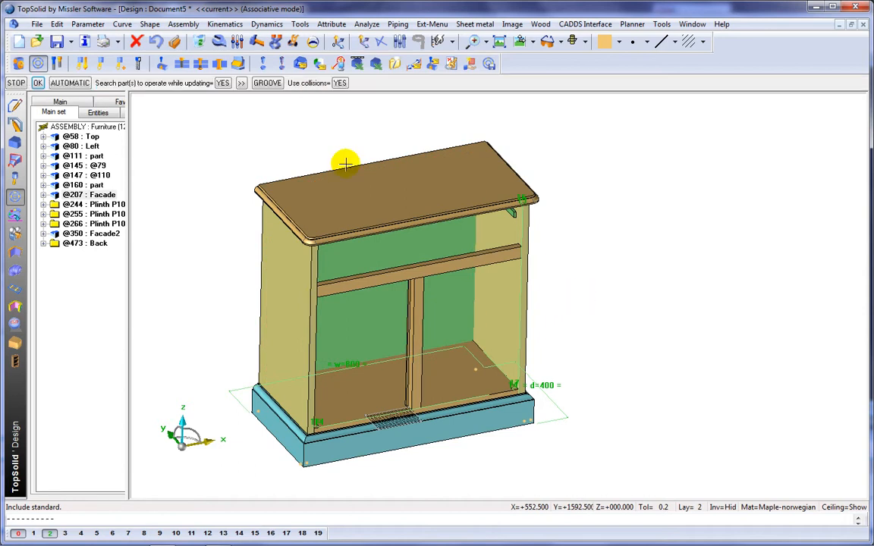
click(85, 85)
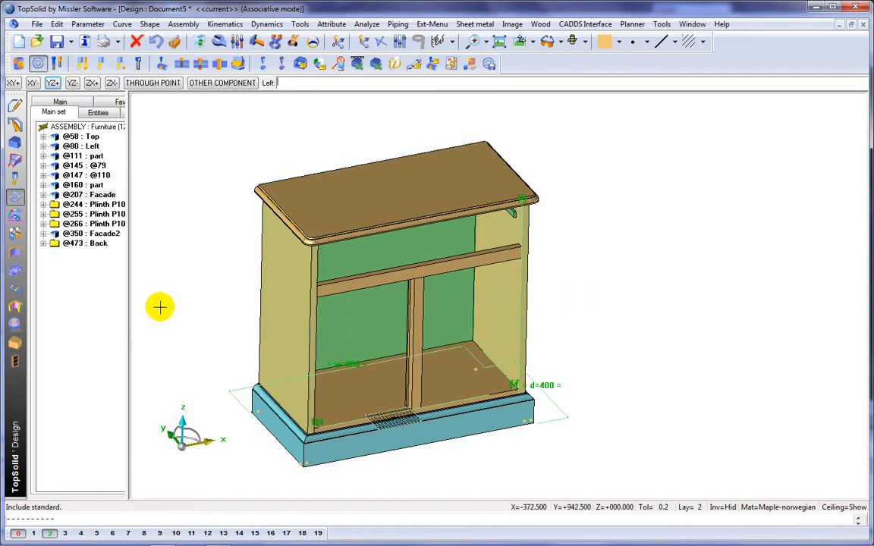
Put the back panel on layer 4 and turn layer 4 on.
click(80, 533)
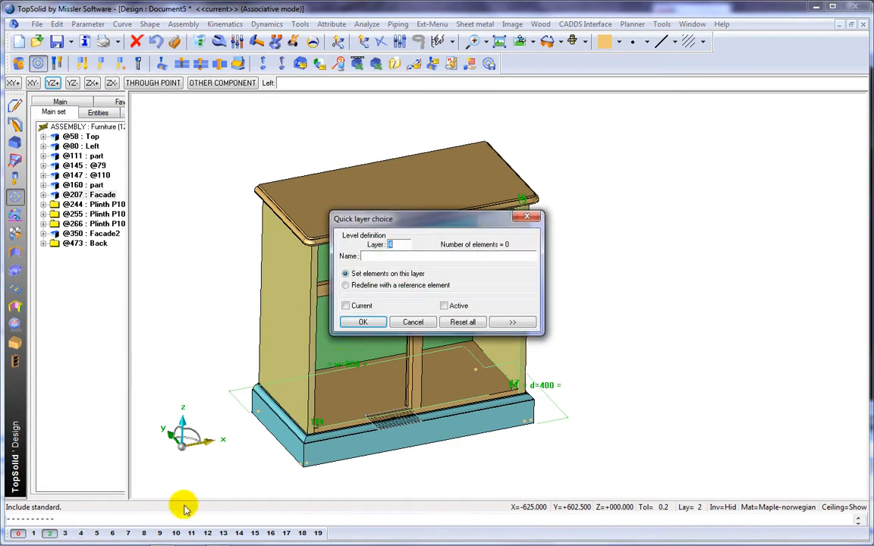
click(363, 321)
scroll(484, 336, up, 5)
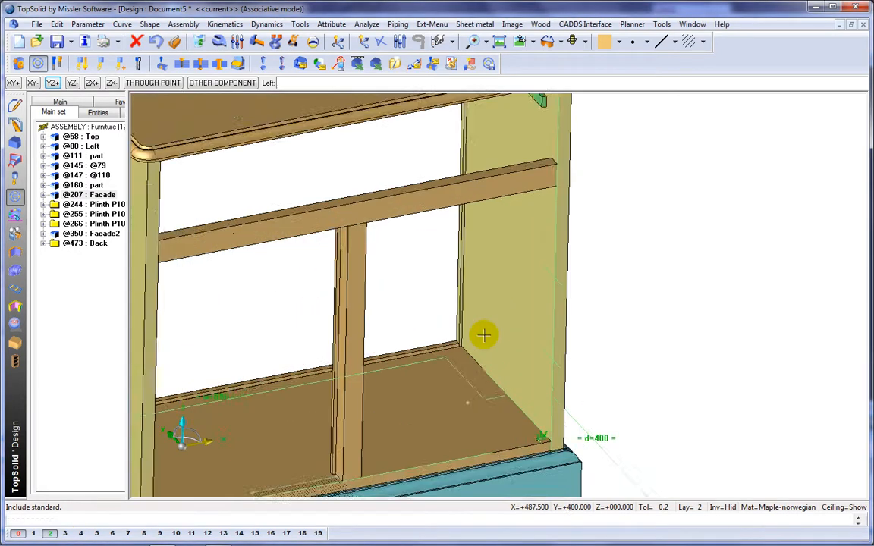
scroll(484, 336, down, 5)
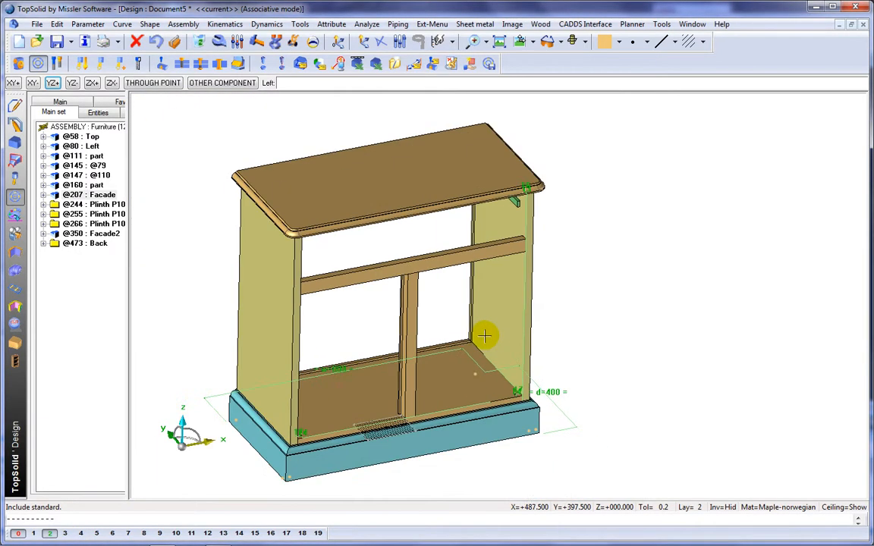
click(82, 534)
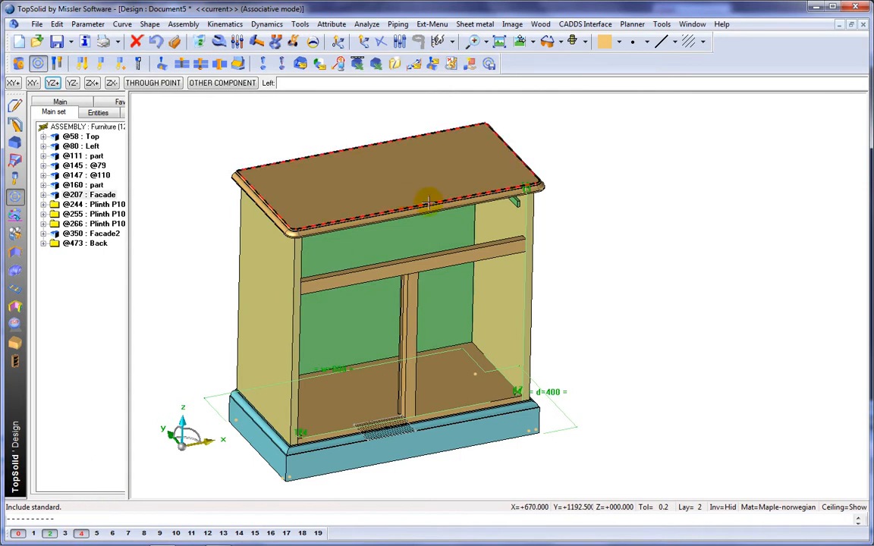
Switch the view to conical perspective.
right_click(565, 95)
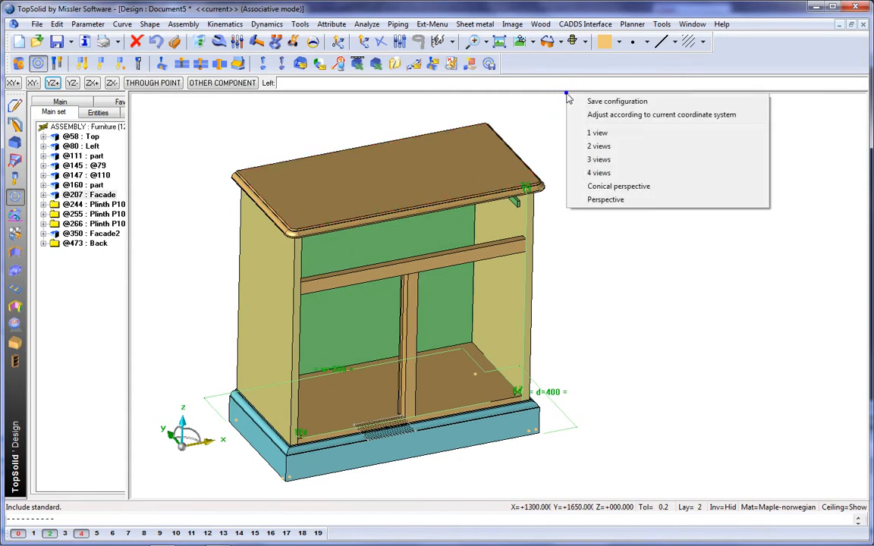
click(588, 186)
middle_drag(604, 190, 669, 198)
Switch the display to realistic textured rendering.
click(586, 42)
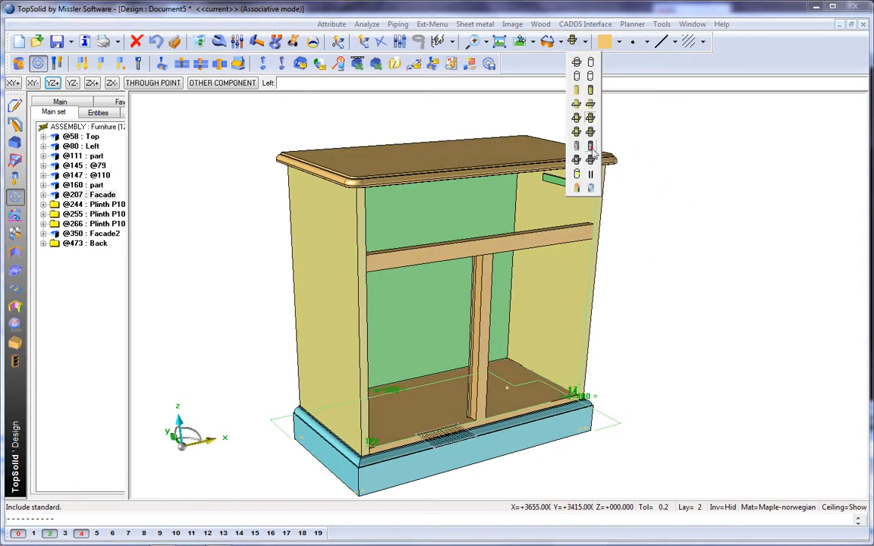
click(590, 146)
middle_drag(590, 147, 673, 156)
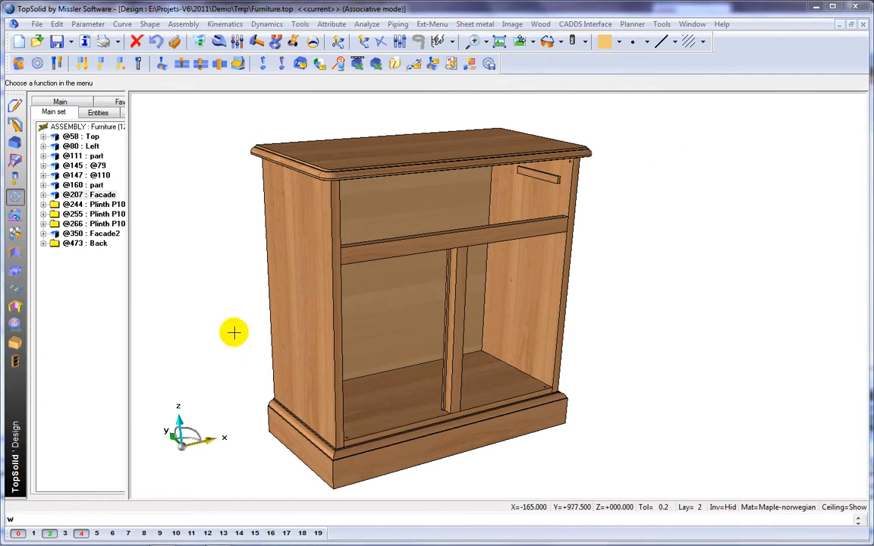
Modify the cabinet's driving parameters w, h and d to resize the whole cabinet.
click(239, 43)
text(w)
key(Return)
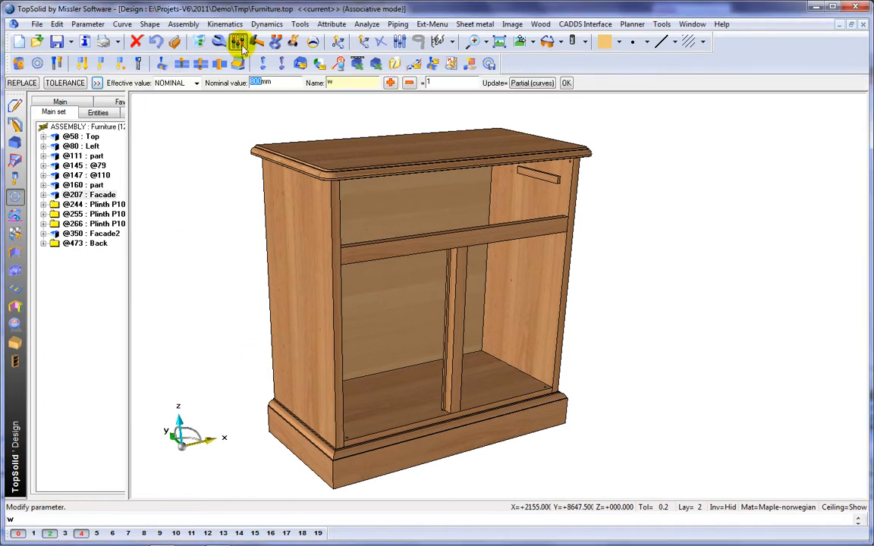
key(Return)
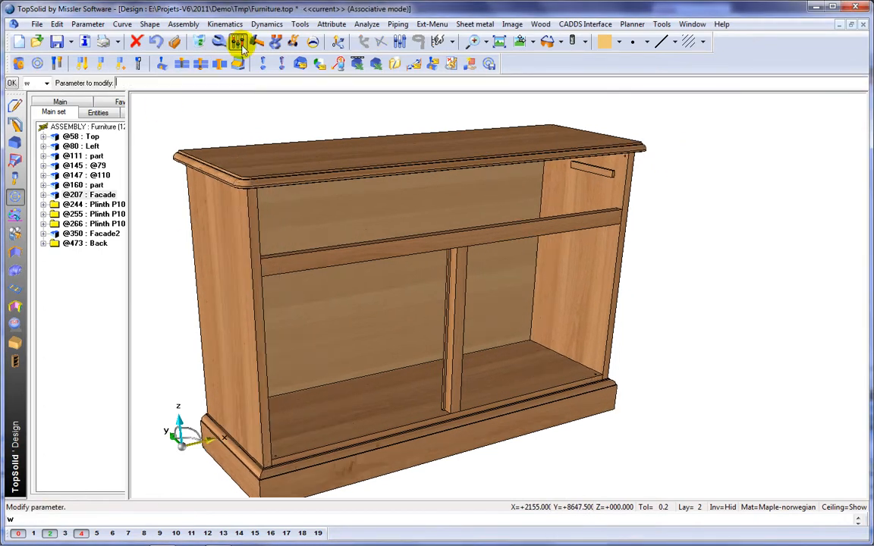
text(h)
key(Return)
text(70)
key(Return)
text(d)
key(Return)
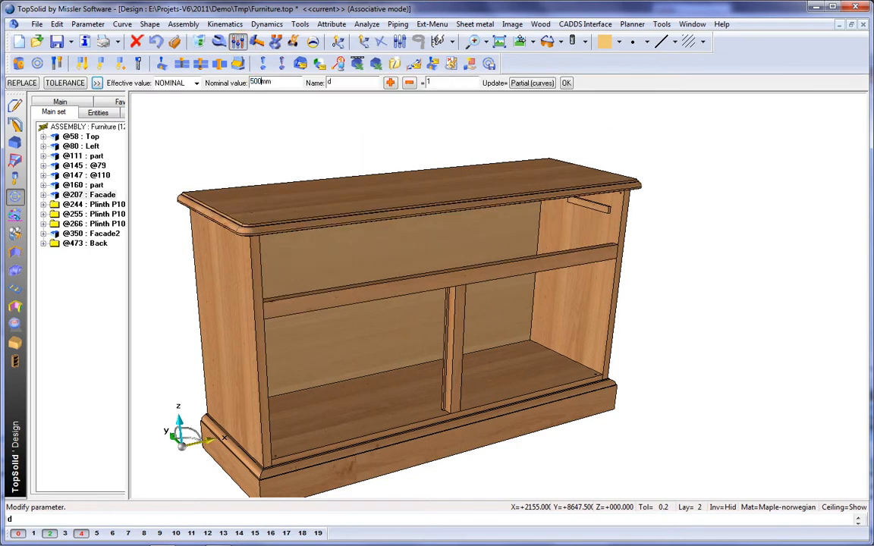
key(Return)
Undo the parameter changes to restore the original cabinet size.
click(156, 42)
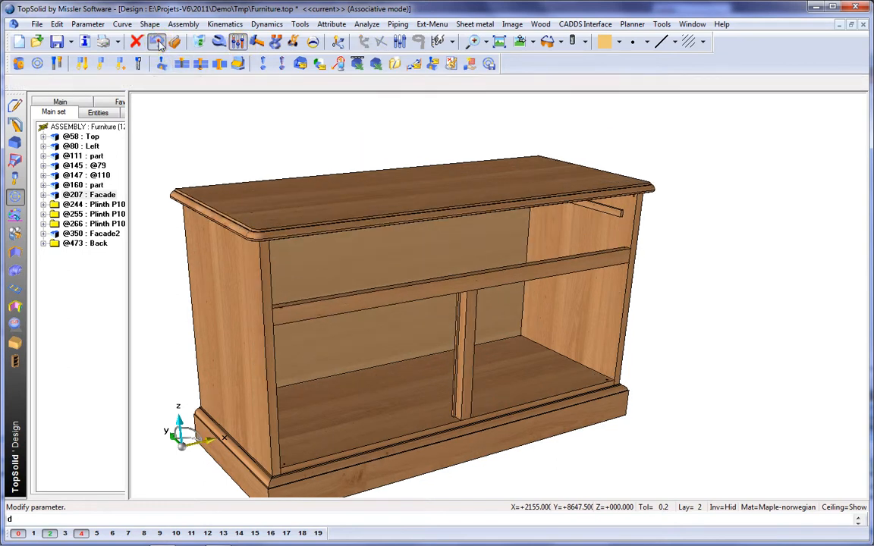
click(157, 43)
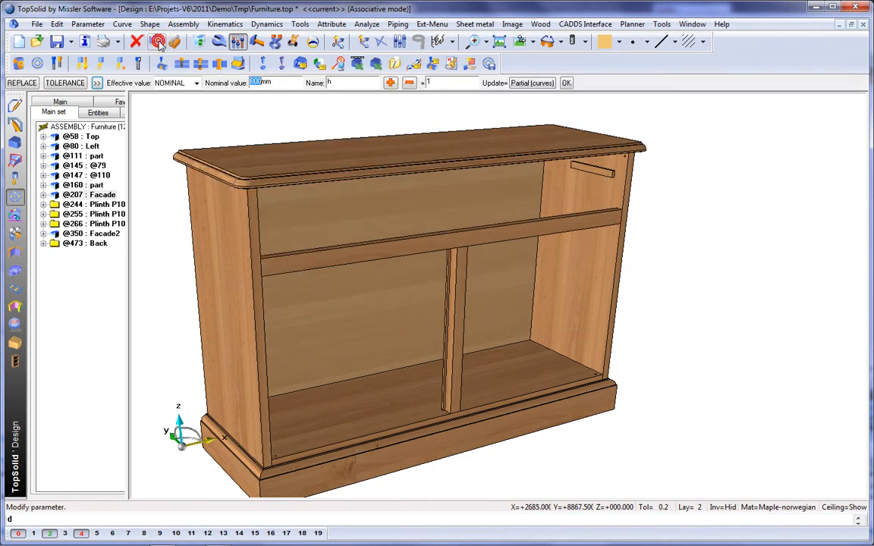
click(157, 43)
click(158, 44)
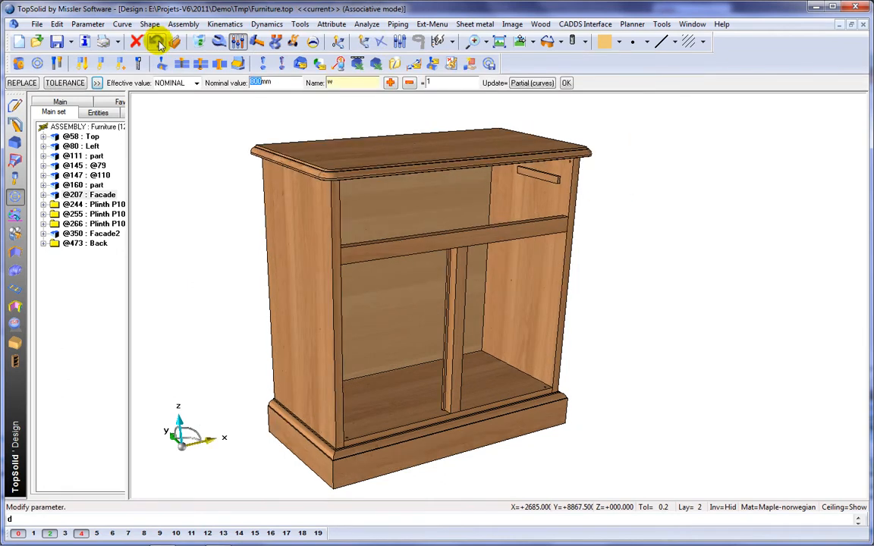
click(158, 43)
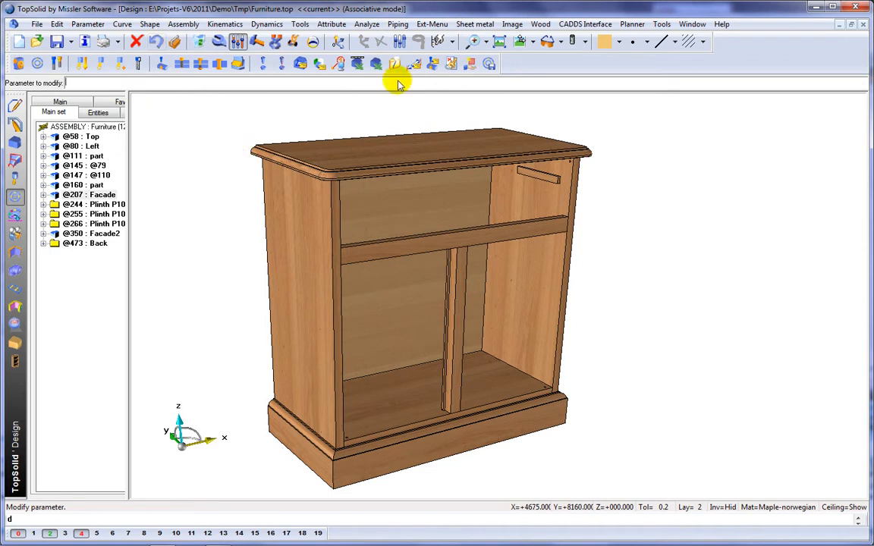
Switch the display back to shaded colour rendering.
click(585, 43)
click(591, 90)
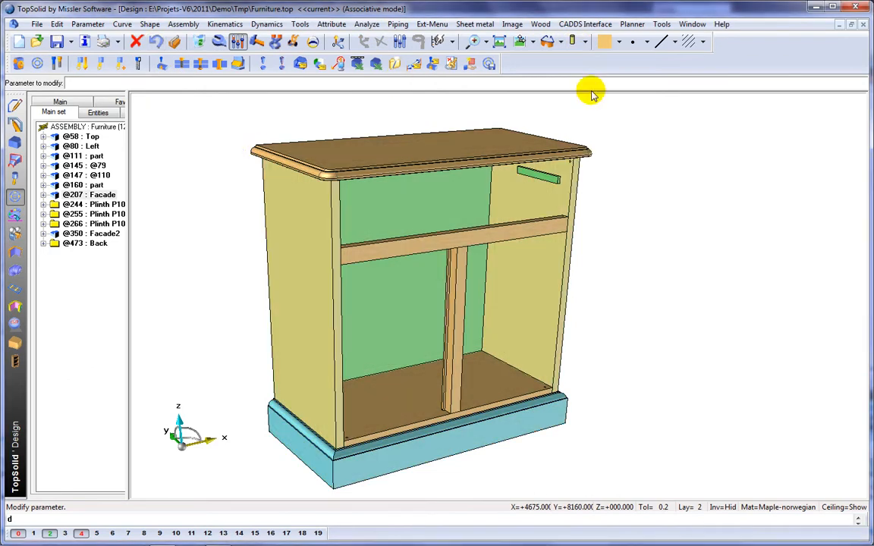
Start Automatic assembly with rule Dowel-Cam-Dist-80-48, selecting parts by material Maple-norwegian and thickness 22mm.
click(15, 343)
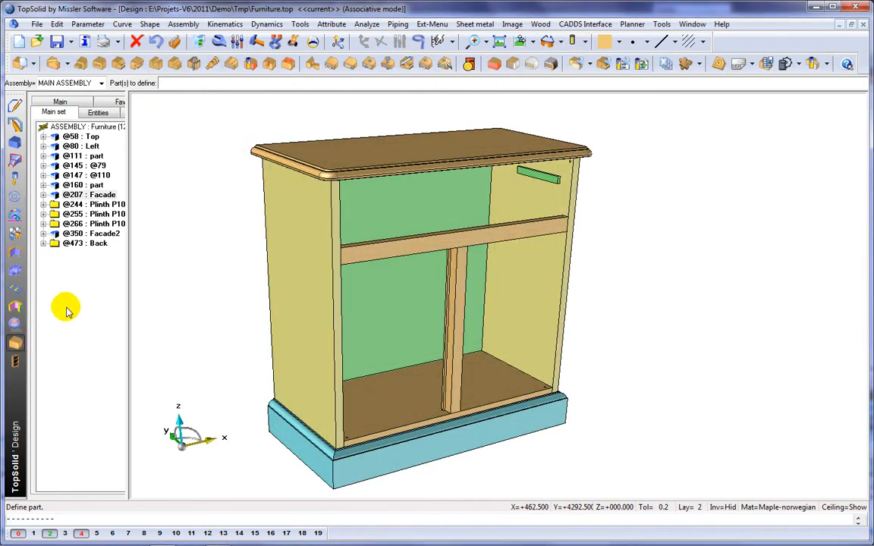
click(447, 65)
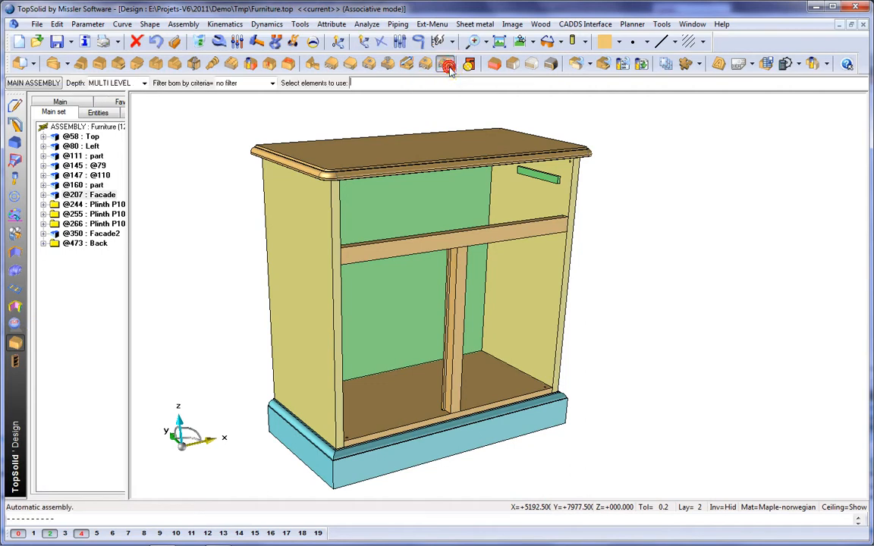
click(315, 107)
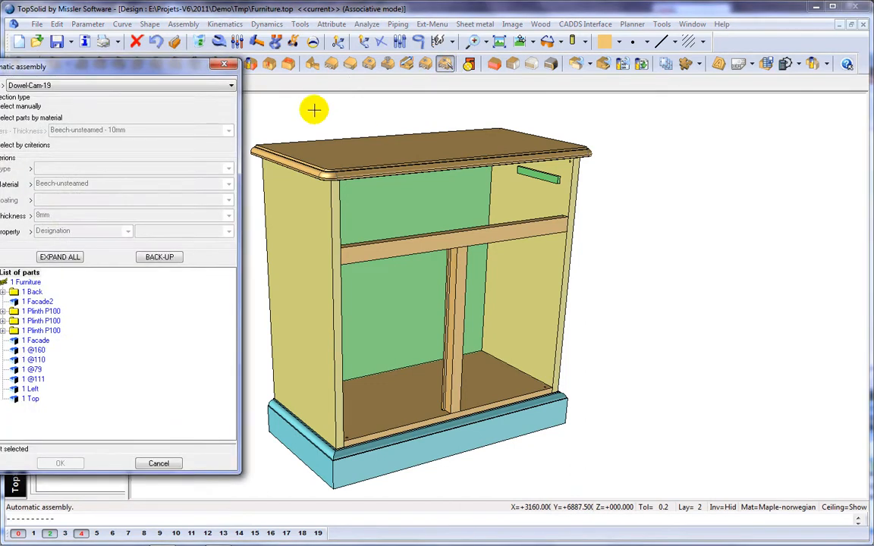
drag(166, 78, 231, 74)
click(170, 89)
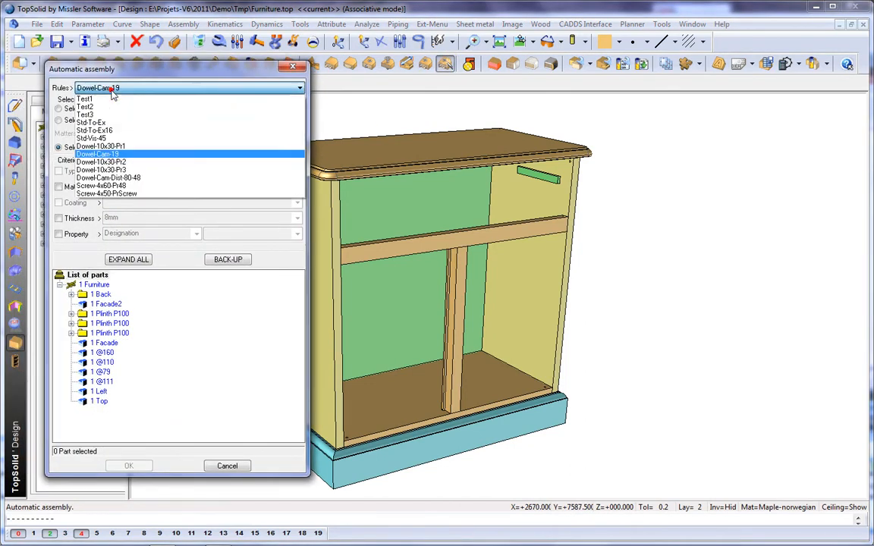
click(113, 179)
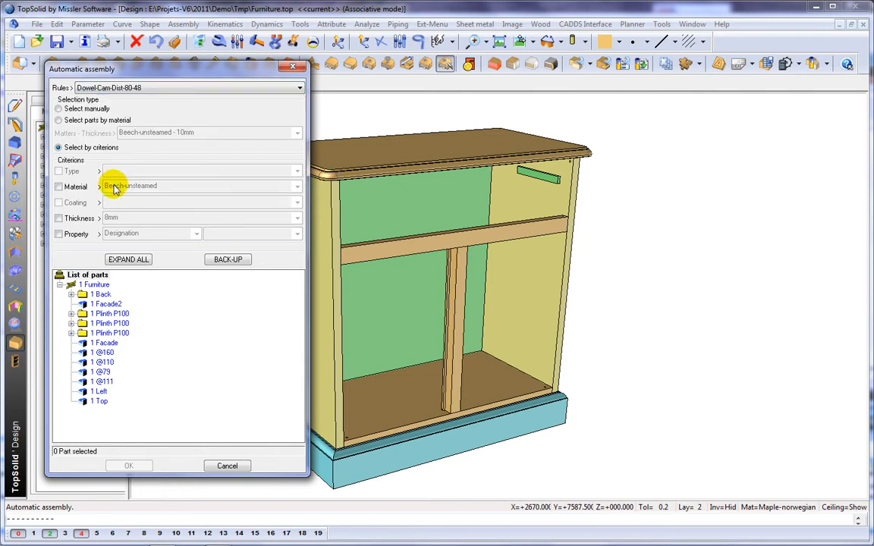
click(59, 187)
click(107, 185)
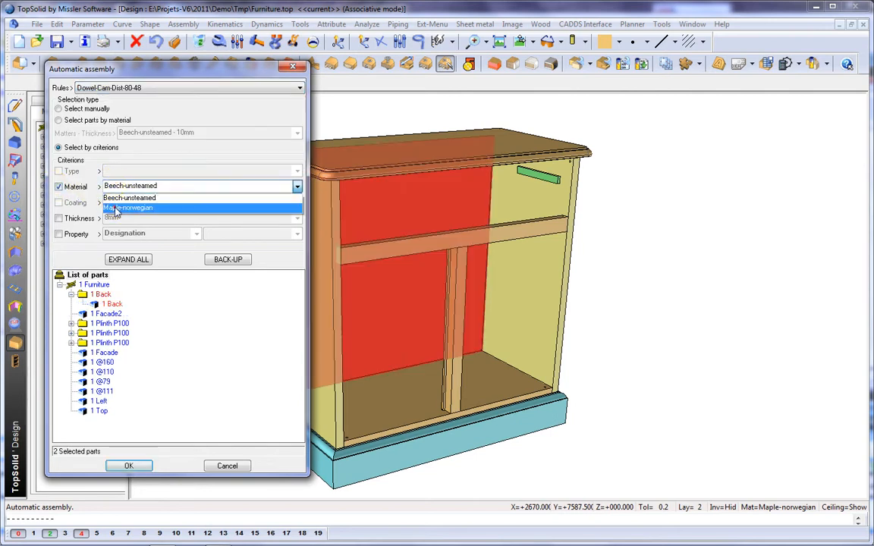
click(114, 206)
click(59, 218)
click(156, 218)
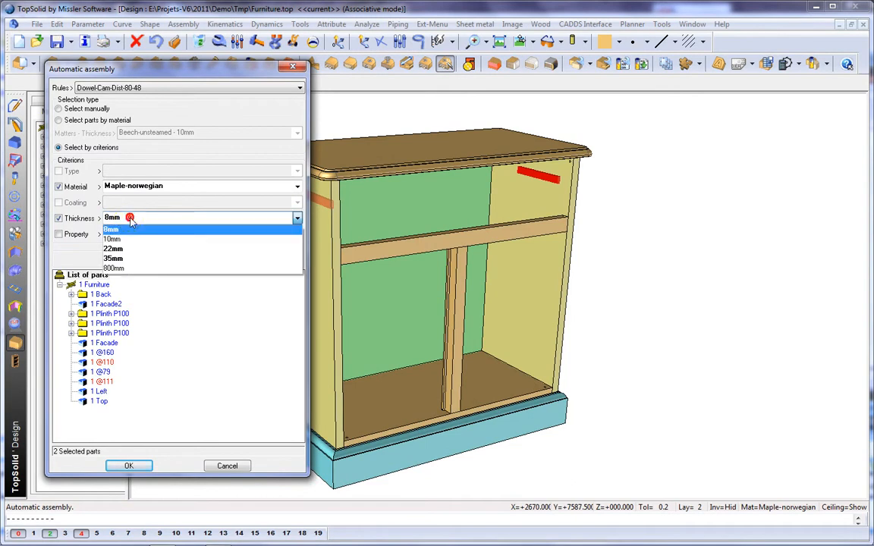
click(119, 247)
Exclude the three Plinth P100 parts from the assembly selection and confirm.
click(110, 314)
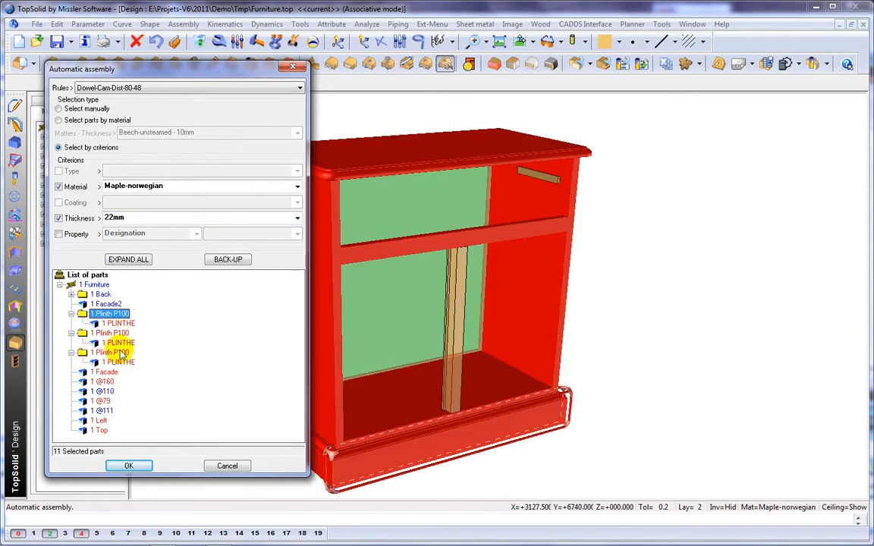
shift+click(123, 365)
right_click(123, 365)
click(159, 379)
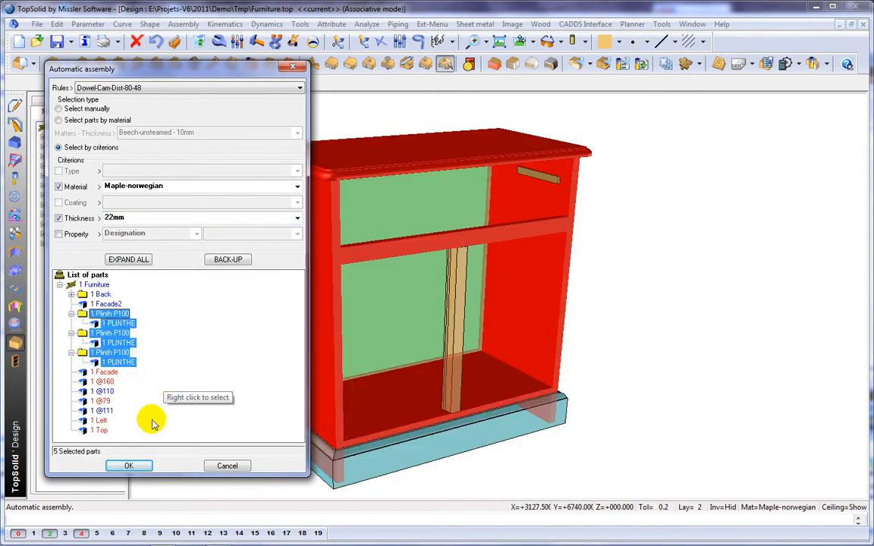
click(129, 465)
Set the assembly centring sense on the bottom panel to the inside face.
click(294, 478)
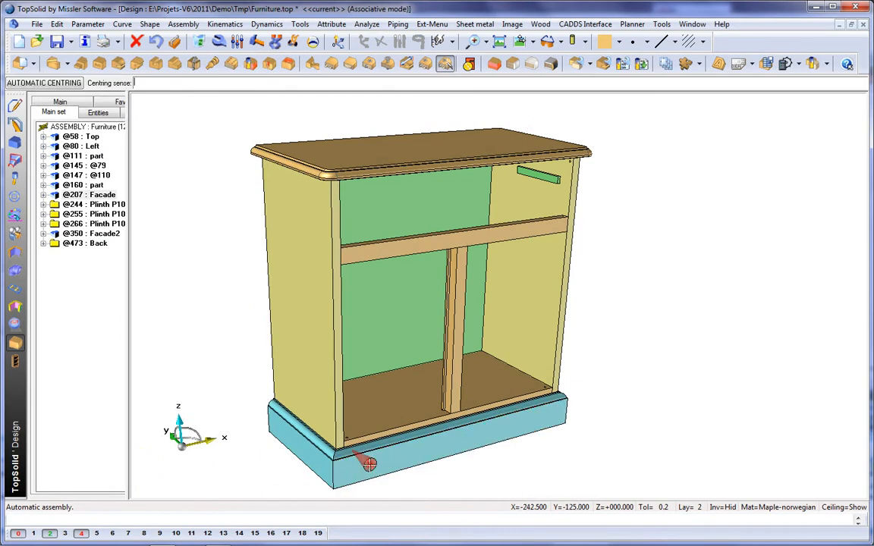
click(369, 464)
right_click(370, 464)
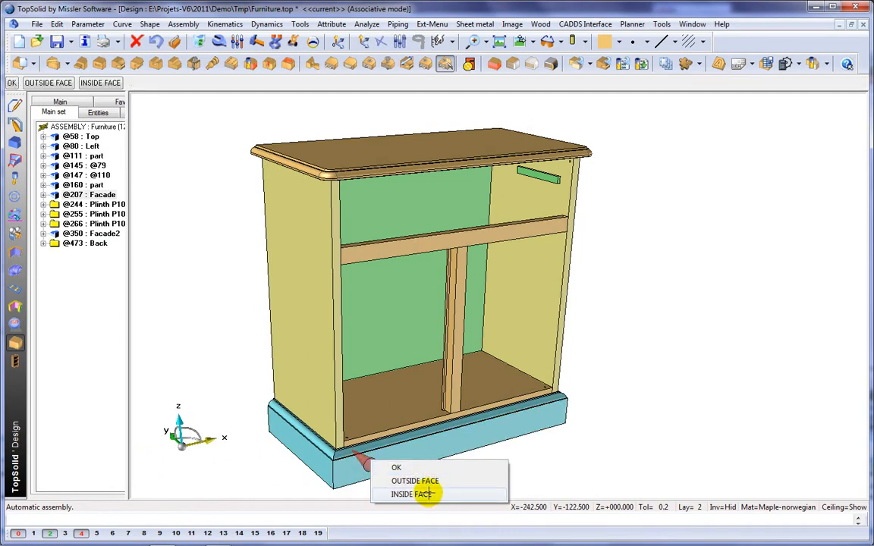
click(429, 493)
scroll(527, 371, up, 3)
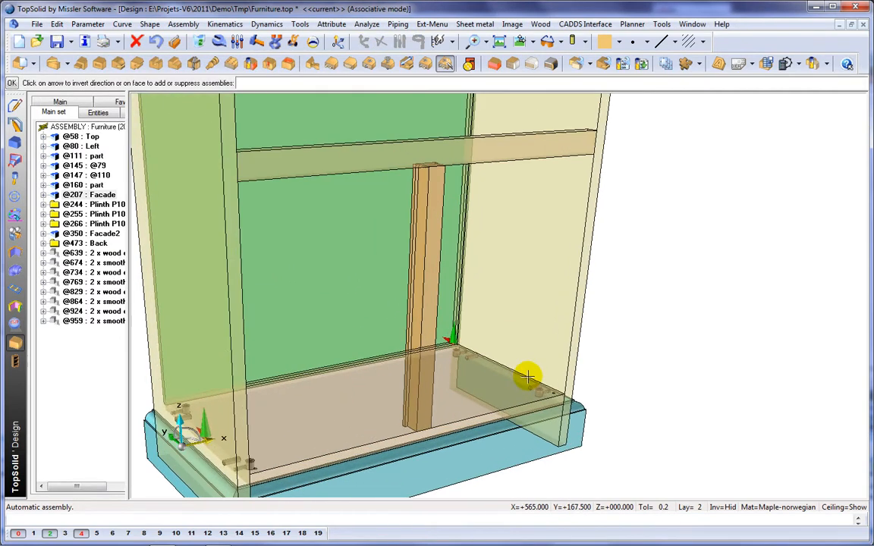
Switch the display to realistic textured rendering.
scroll(527, 371, down, 2)
middle_drag(673, 417, 614, 393)
click(584, 42)
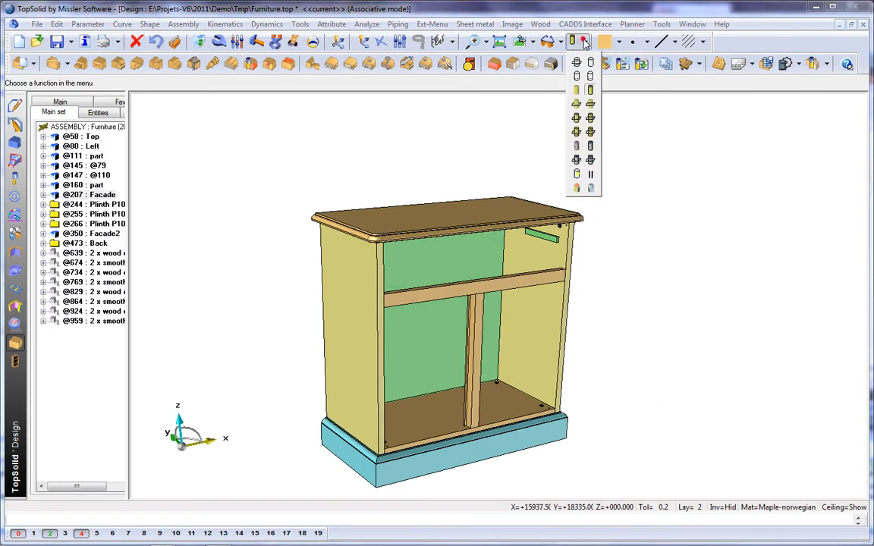
click(590, 148)
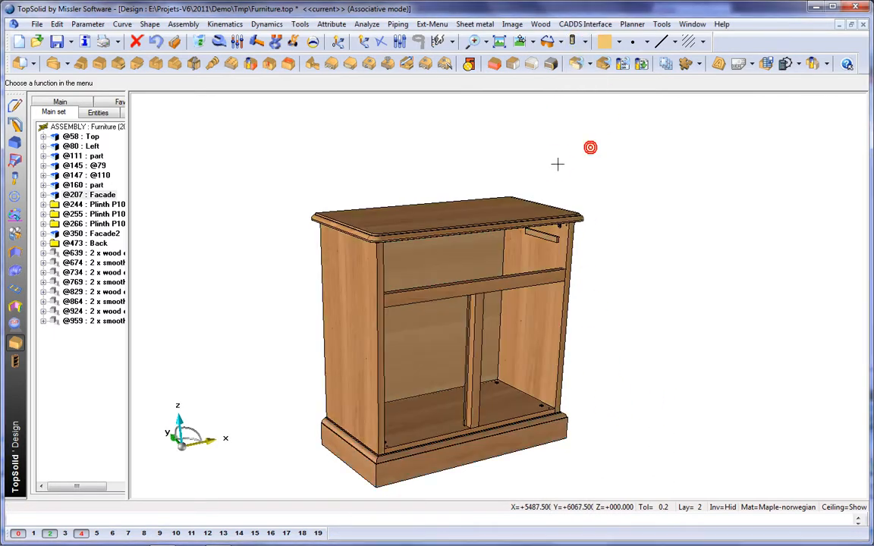
Include the standard component Simple-Door from the Demo Furniture family.
right_click(523, 93)
click(564, 198)
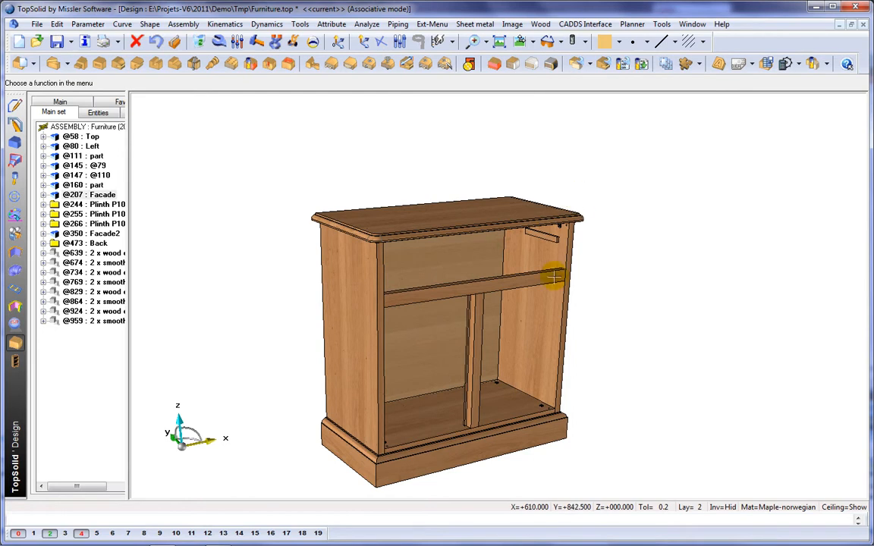
scroll(556, 273, up, 6)
middle_drag(534, 264, 470, 300)
click(16, 197)
click(38, 63)
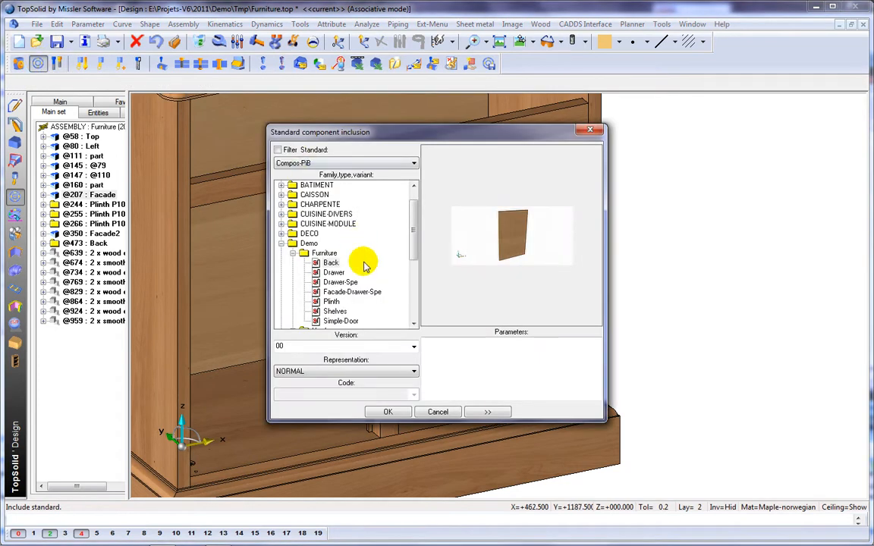
click(340, 320)
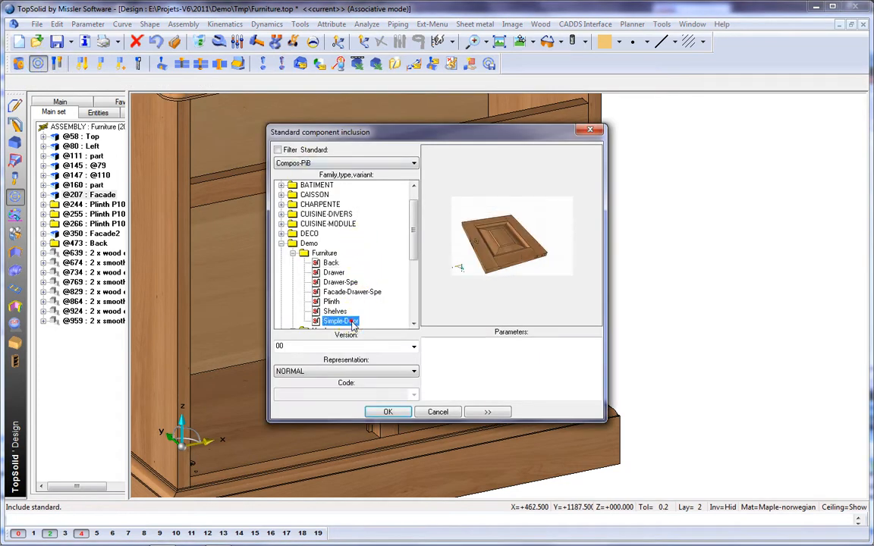
click(388, 411)
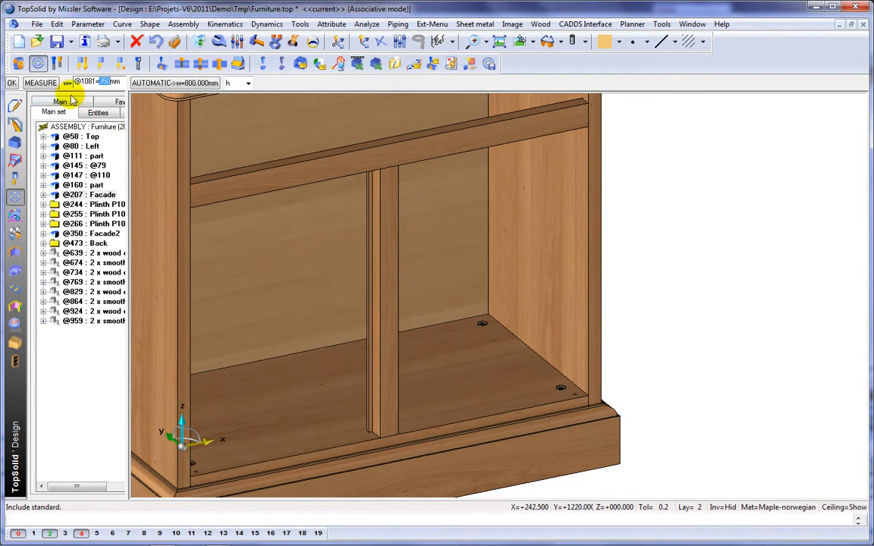
Set the door's width and height by measuring the opening beside the mullion.
click(41, 84)
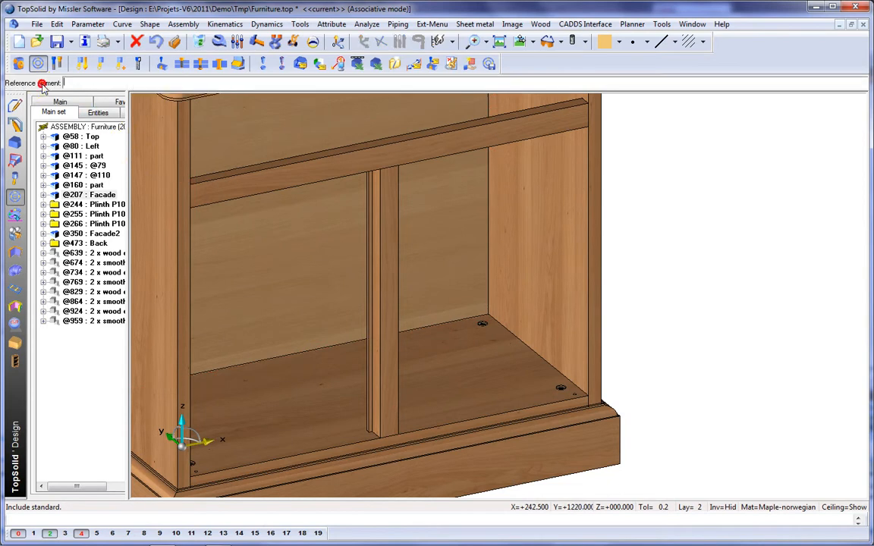
click(394, 297)
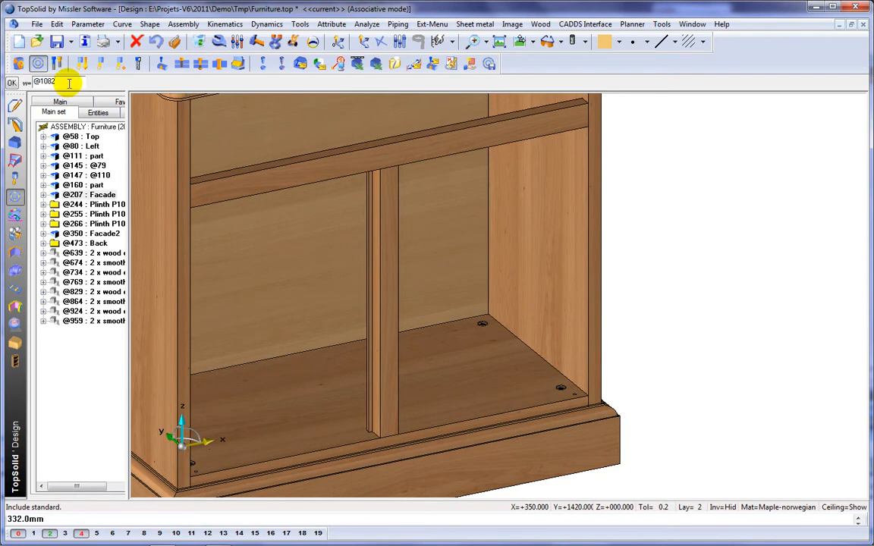
key(Return)
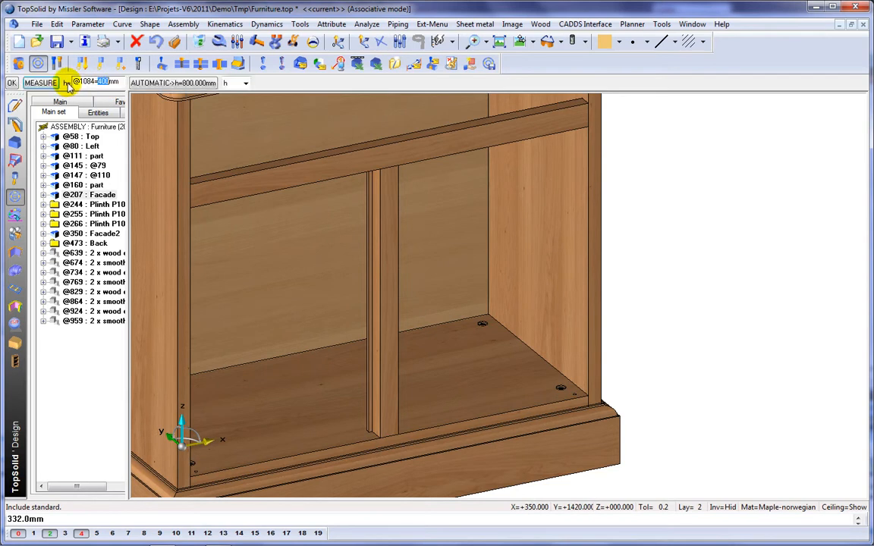
click(41, 84)
click(395, 318)
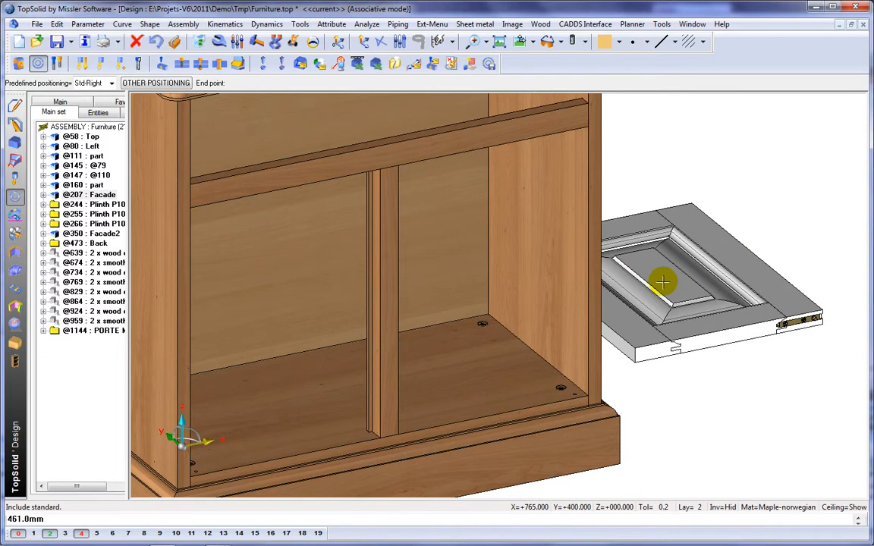
Position the door with Std-Right hinging, fitting its hinge axis to the cabinet's right side.
right_click(663, 282)
mouse_move(685, 284)
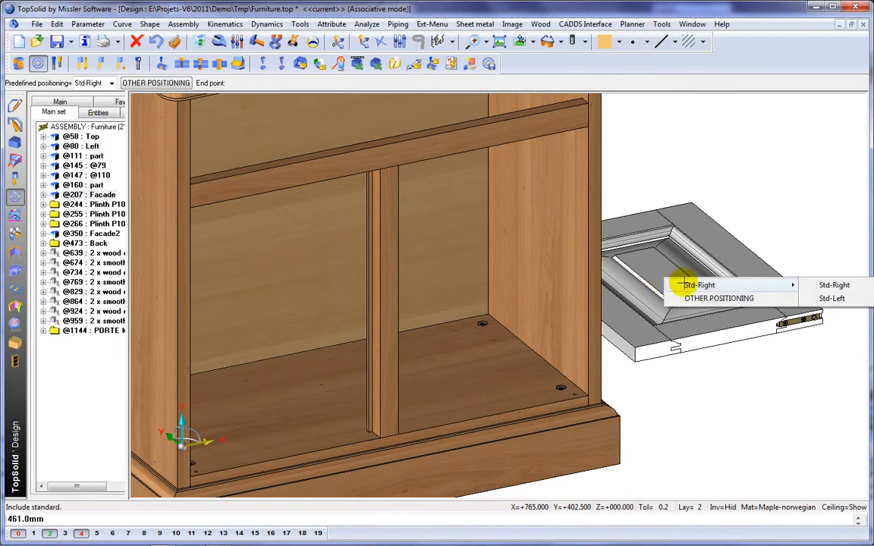
click(834, 285)
scroll(576, 383, up, 5)
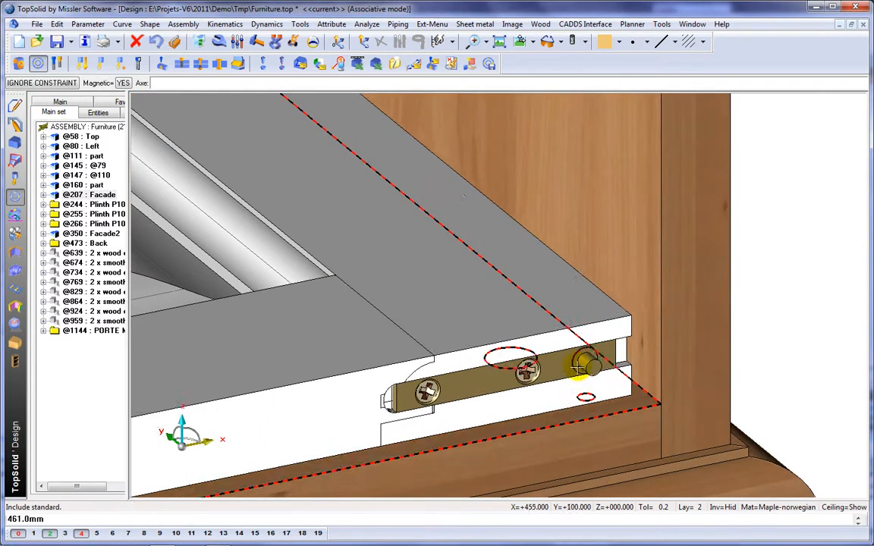
scroll(584, 397, up, 2)
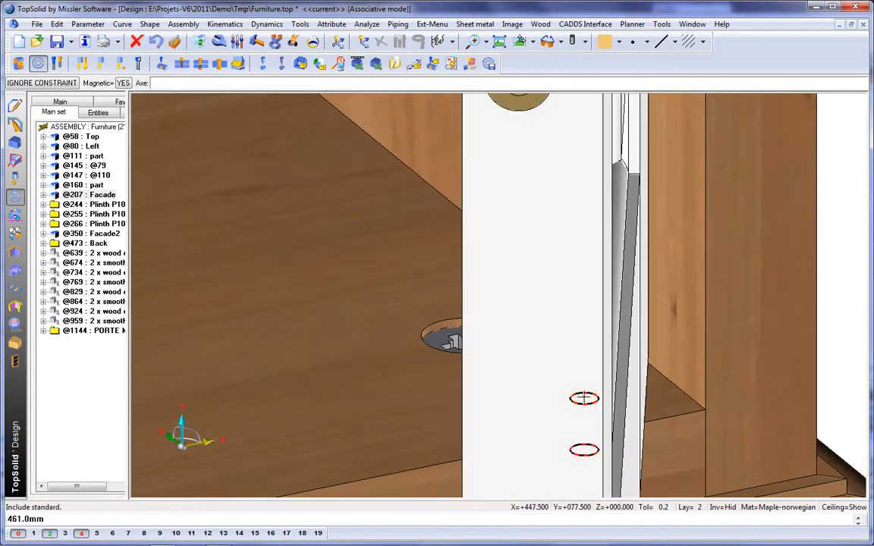
scroll(552, 385, down, 6)
click(351, 398)
middle_drag(352, 396, 540, 367)
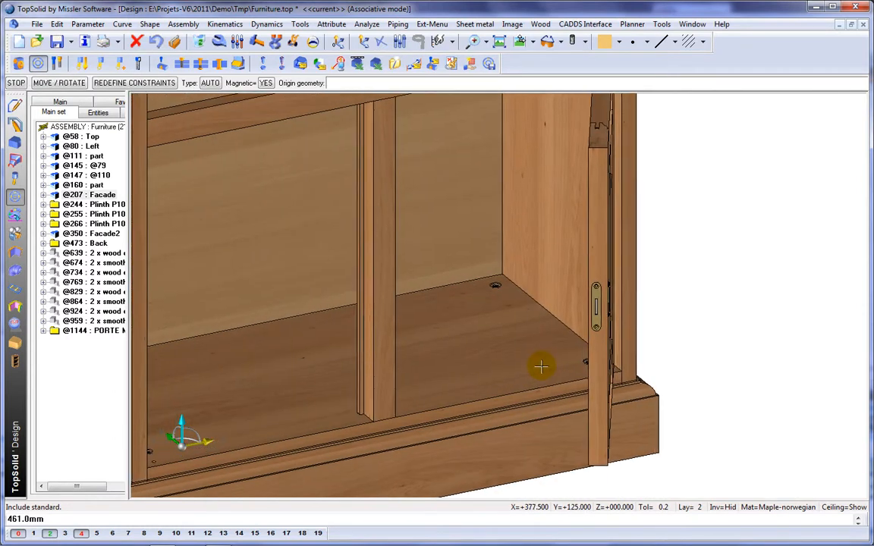
middle_click(541, 367)
Size a second door by measuring the width and height of the opening left of the mullion.
scroll(502, 341, down, 2)
middle_drag(502, 340, 545, 368)
middle_click(545, 368)
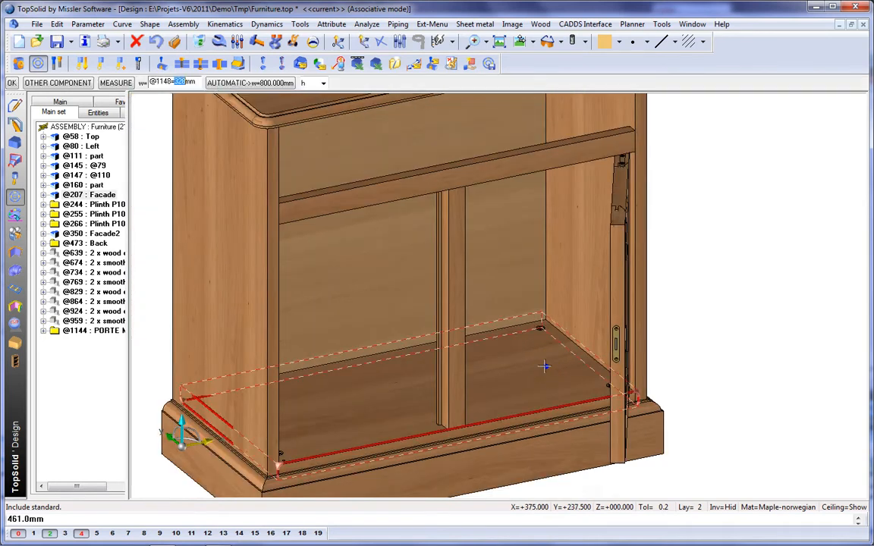
click(628, 279)
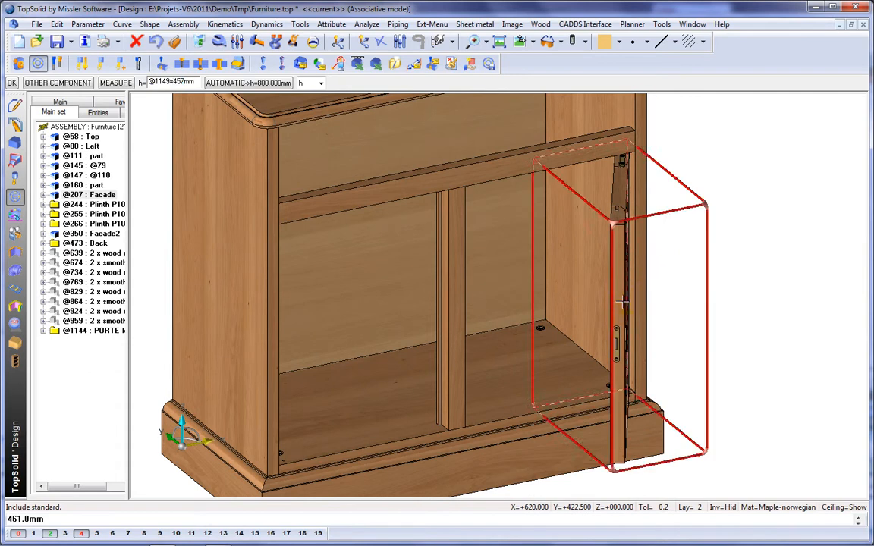
click(615, 317)
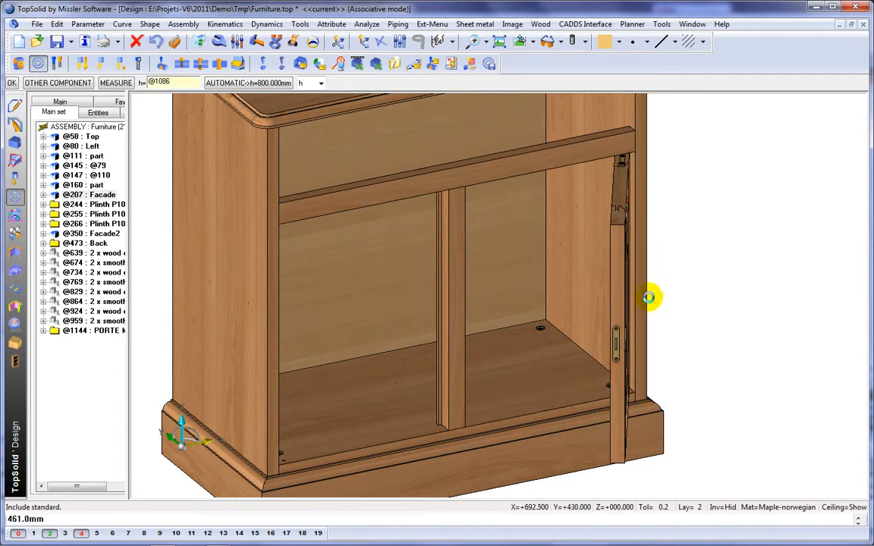
click(654, 293)
Position the second door with Std-Left hinging, fitting its hinge axis to the cabinet's left side.
right_click(619, 400)
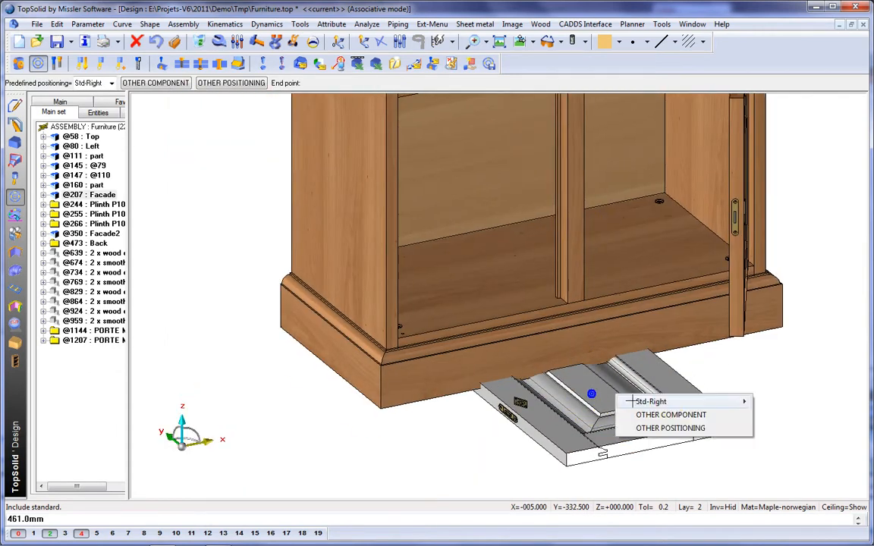
click(671, 402)
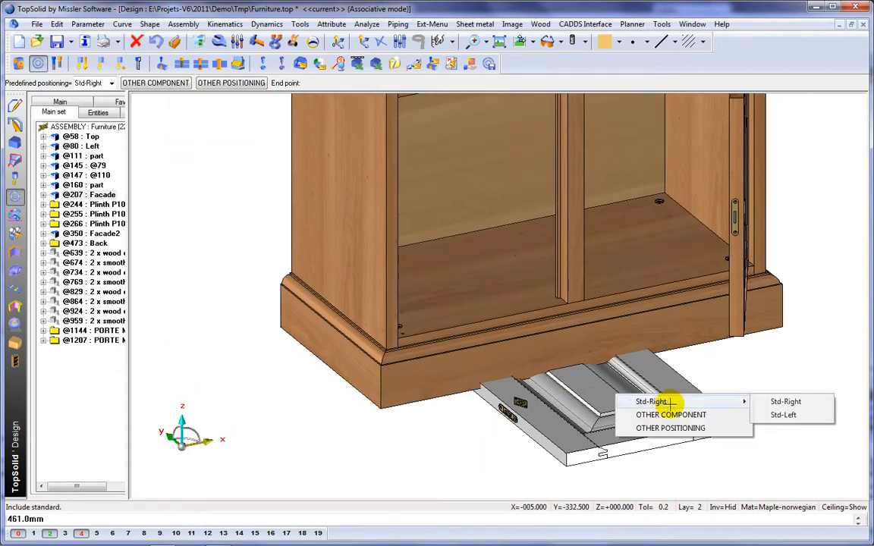
click(797, 416)
scroll(424, 356, up, 10)
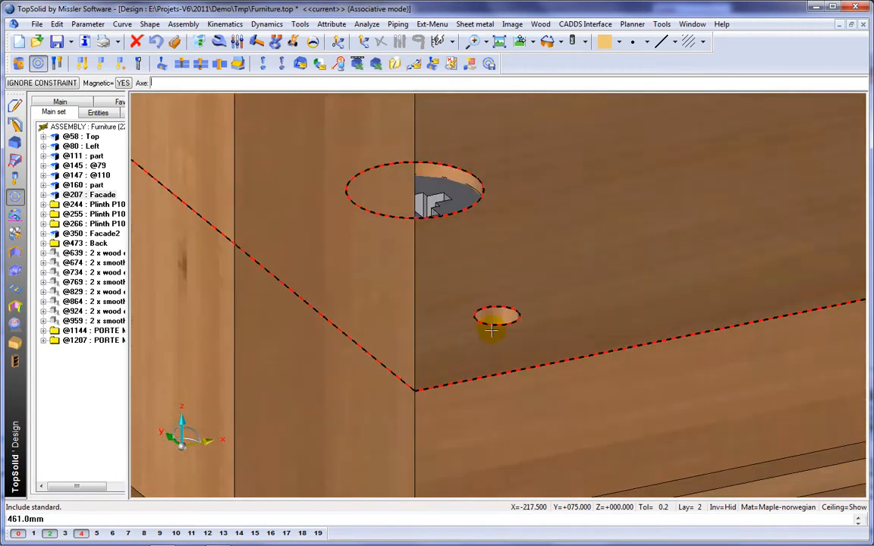
click(497, 312)
click(687, 284)
scroll(687, 284, down, 1)
click(697, 274)
click(550, 290)
scroll(566, 267, down, 5)
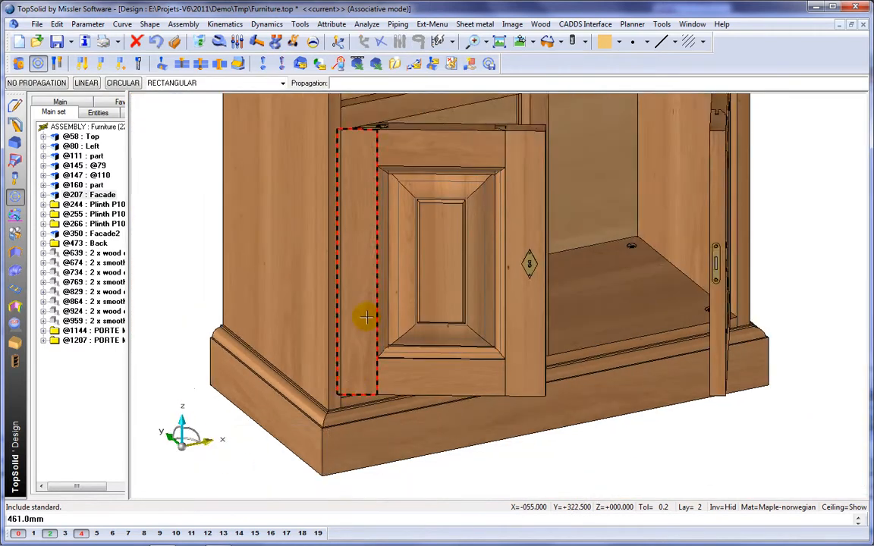
middle_drag(366, 317, 356, 369)
scroll(332, 304, down, 2)
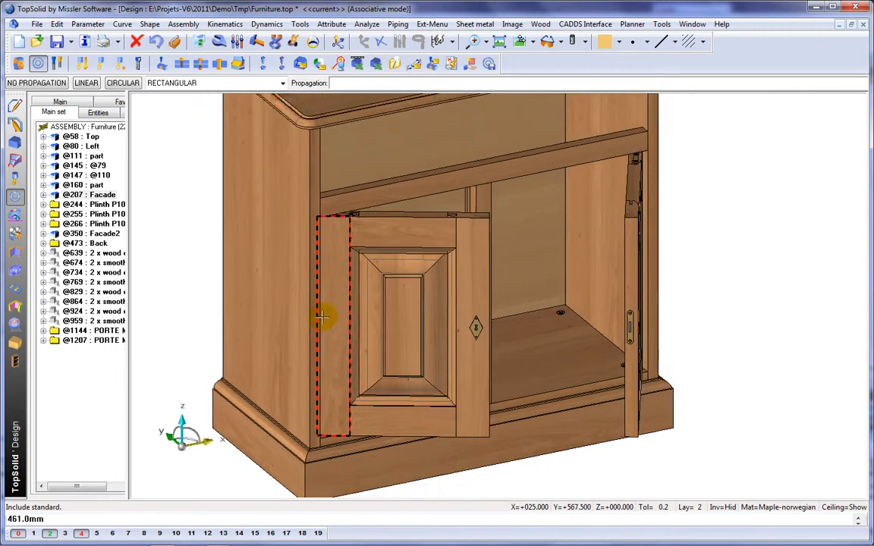
Swing the two doors open and closed with dynamic movement to check their hinging.
click(293, 41)
click(452, 236)
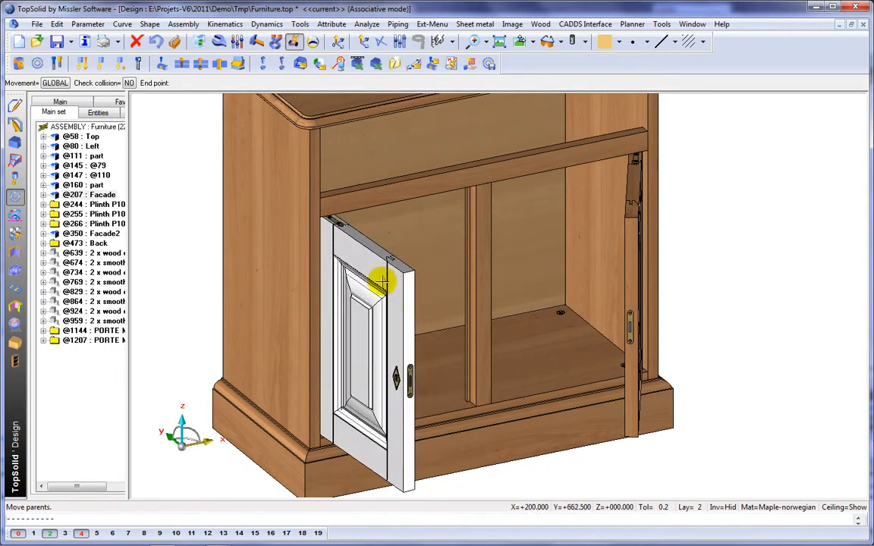
click(453, 199)
click(657, 256)
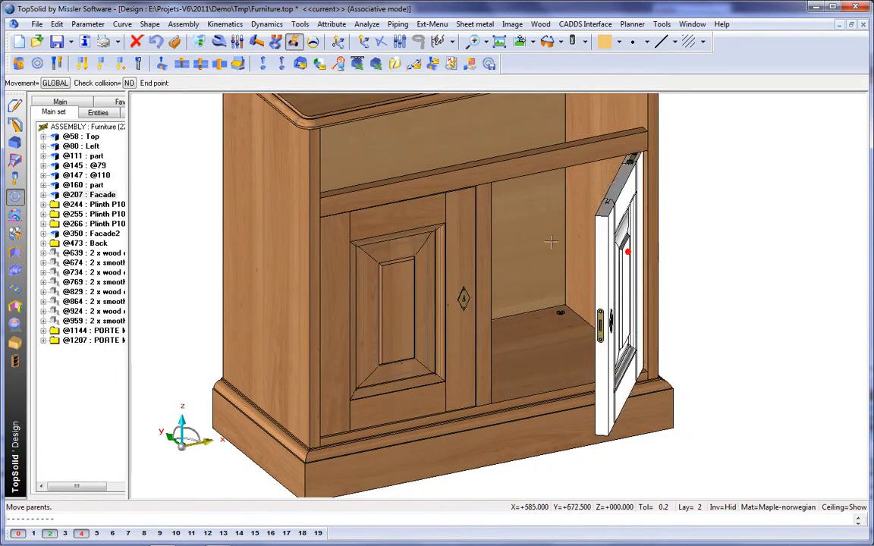
click(478, 222)
middle_drag(449, 203, 477, 314)
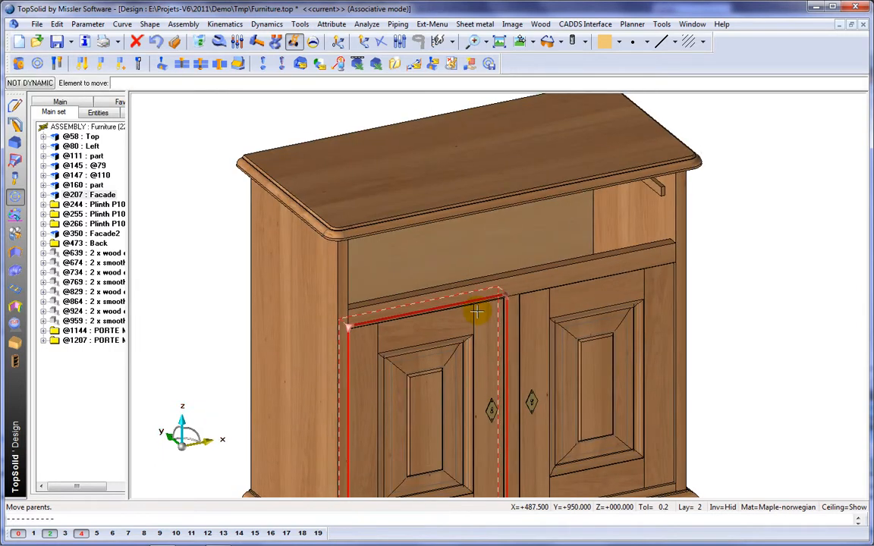
Include the standard component Drawer-Spe from the Demo Furniture family.
scroll(494, 231, up, 2)
middle_drag(375, 184, 365, 214)
click(23, 65)
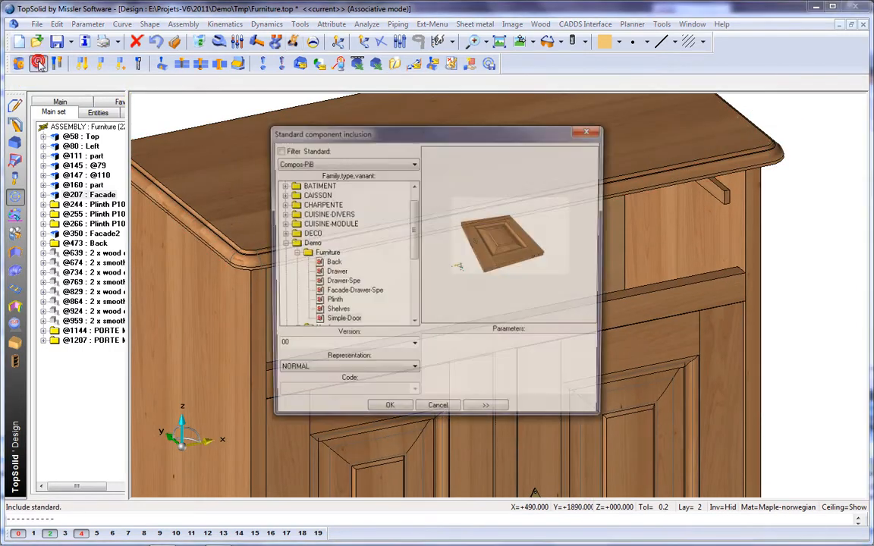
click(345, 282)
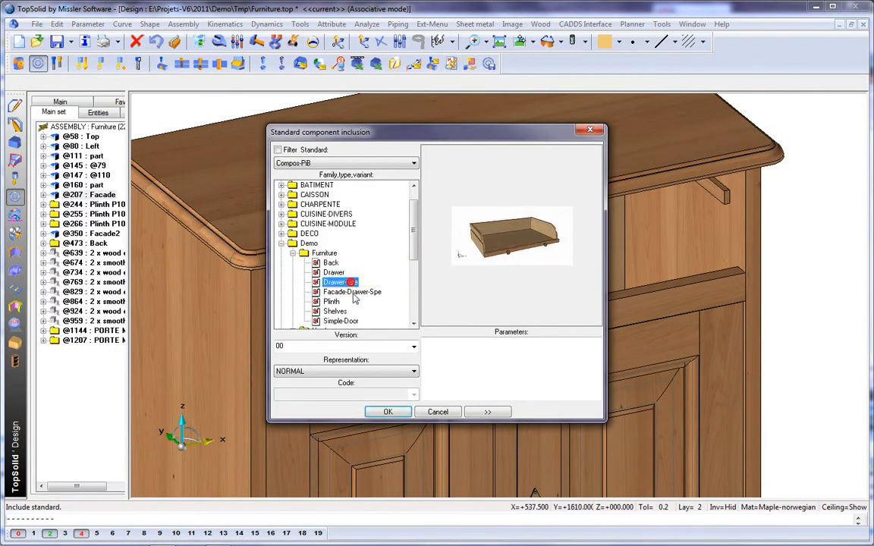
click(389, 412)
Set the drawer's width by measuring along the rail under the upper opening.
right_click(395, 412)
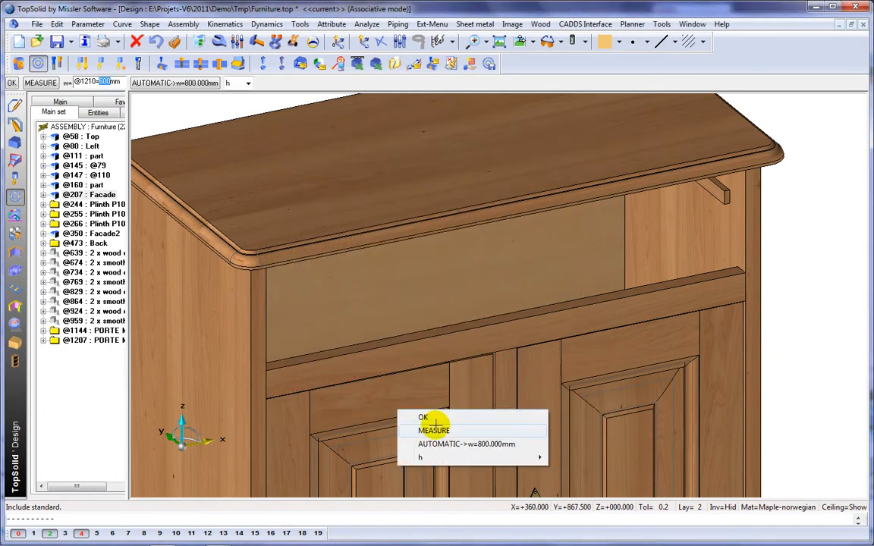
click(438, 431)
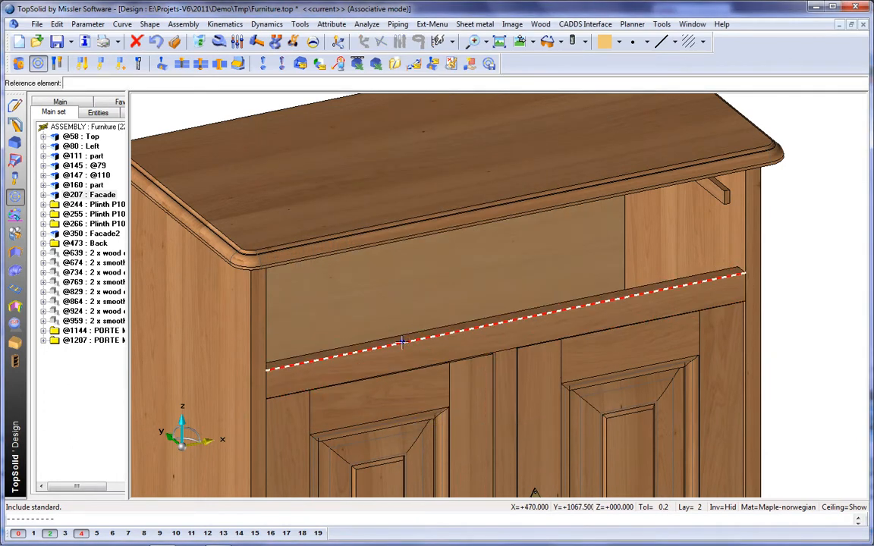
click(402, 342)
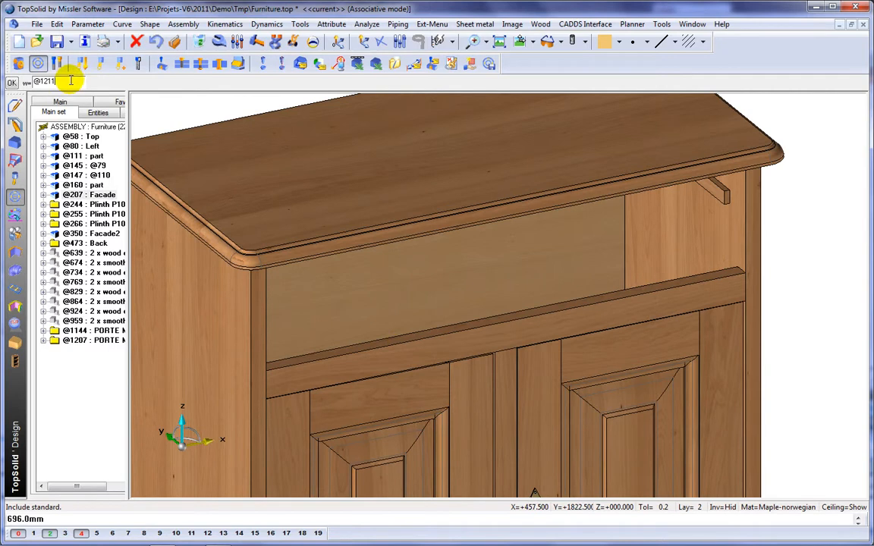
key(Return)
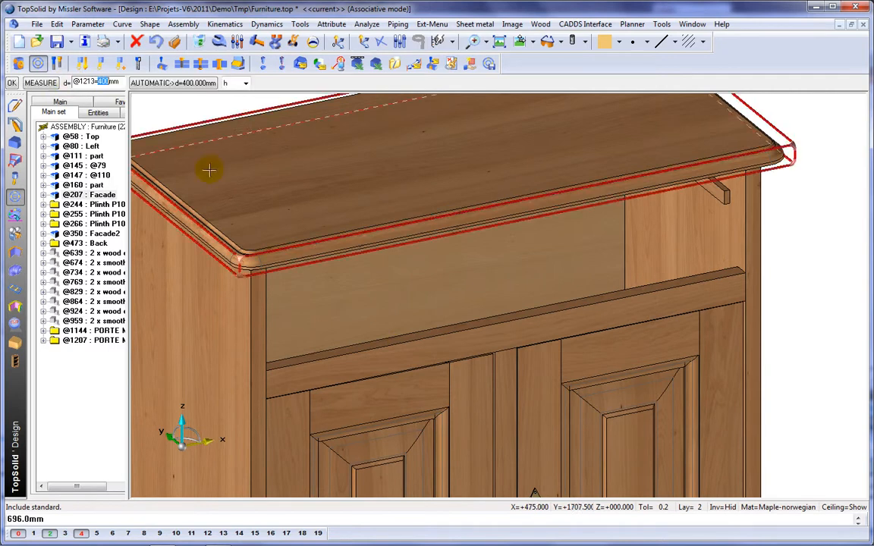
Set the drawer's depth by measuring between two reference faces of the cabinet.
middle_drag(479, 299, 521, 292)
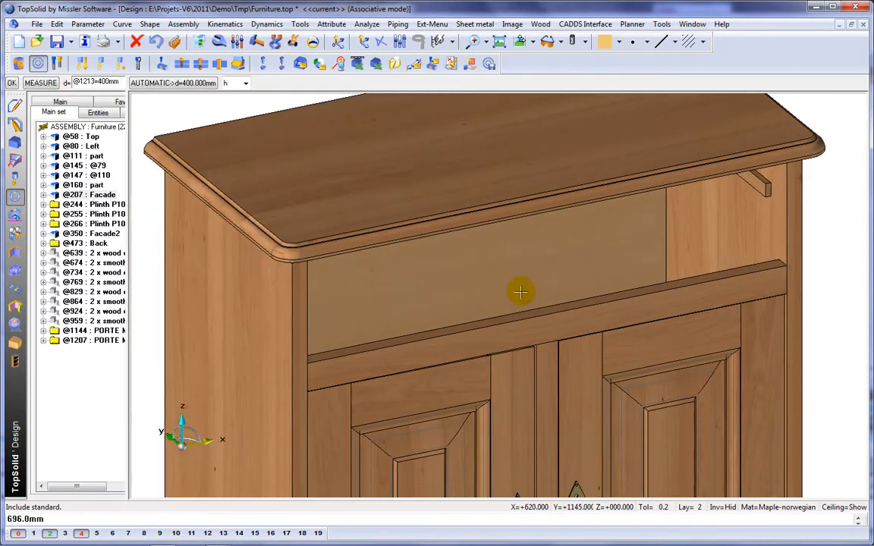
click(42, 85)
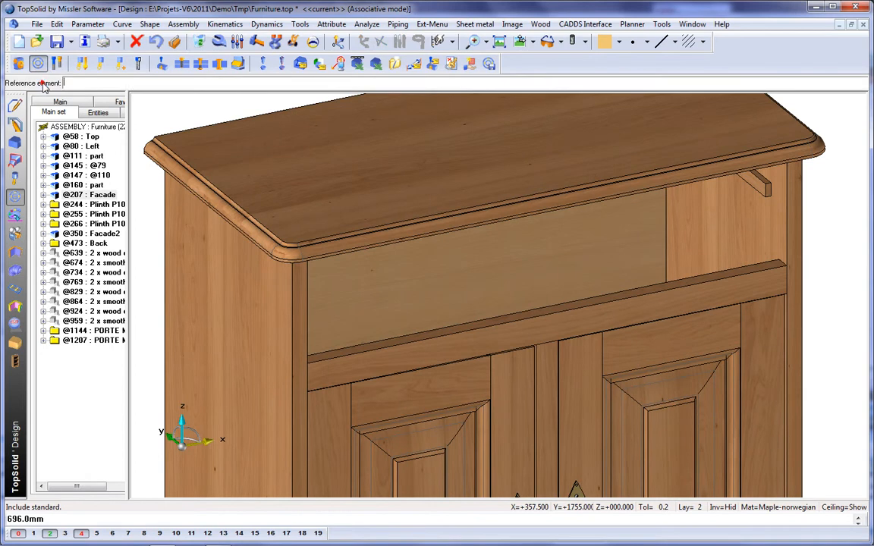
click(463, 269)
click(462, 270)
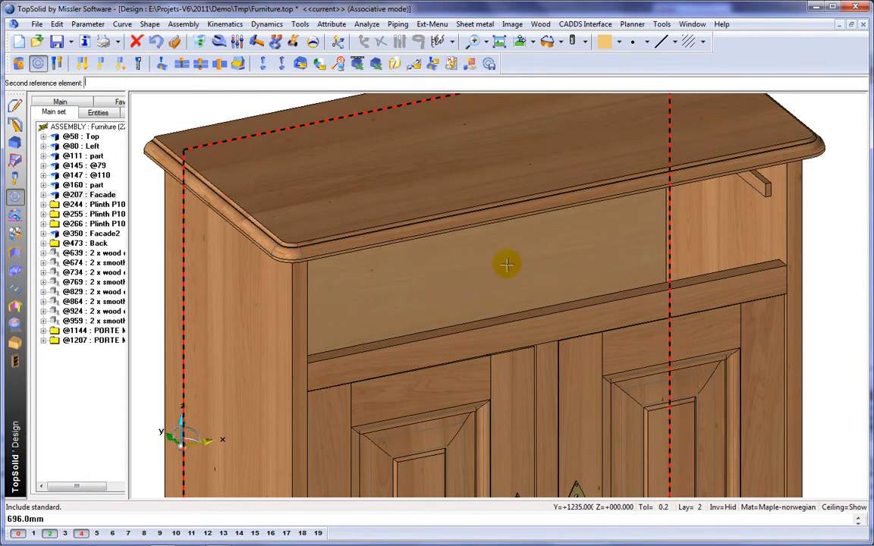
click(790, 236)
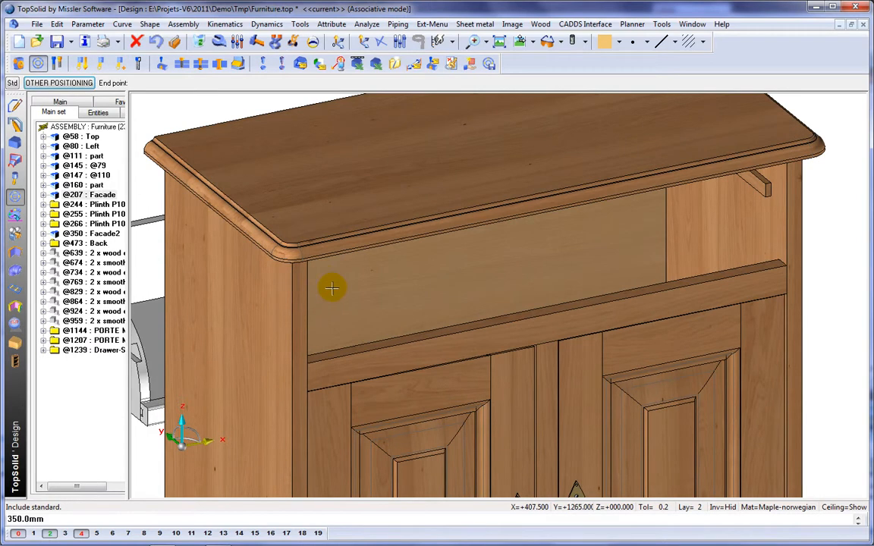
Position the drawer in the upper opening with constraints against the cabinet's side panel and front rail.
scroll(333, 283, down, 3)
click(619, 299)
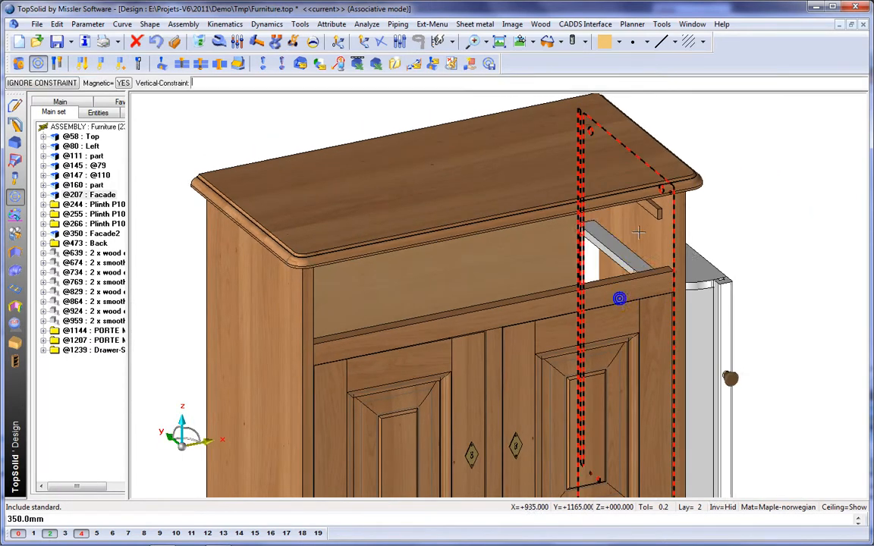
scroll(646, 209, up, 4)
click(677, 198)
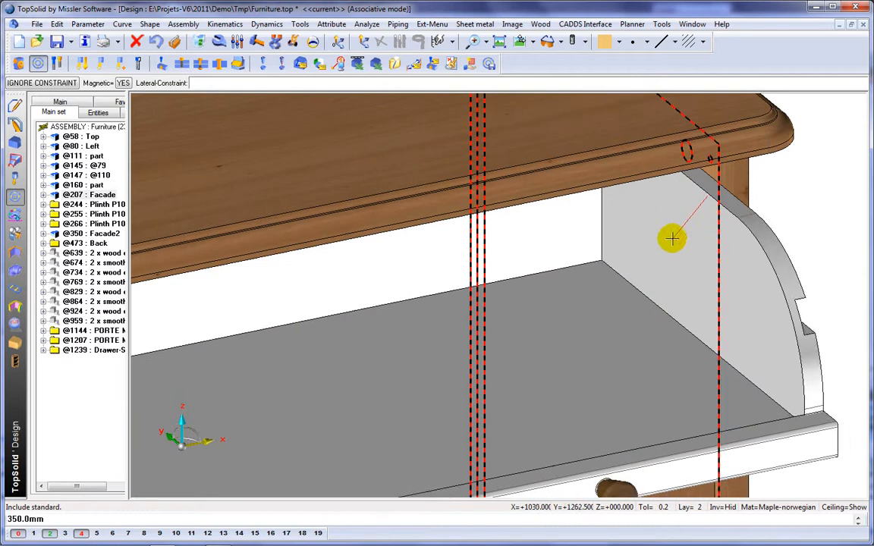
click(670, 237)
scroll(619, 273, down, 2)
scroll(619, 273, down, 2)
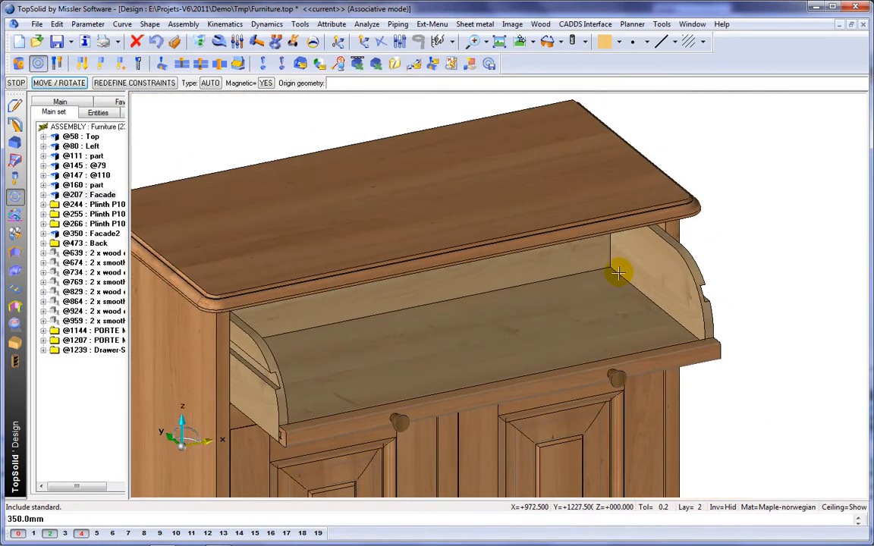
right_click(619, 273)
right_click(619, 273)
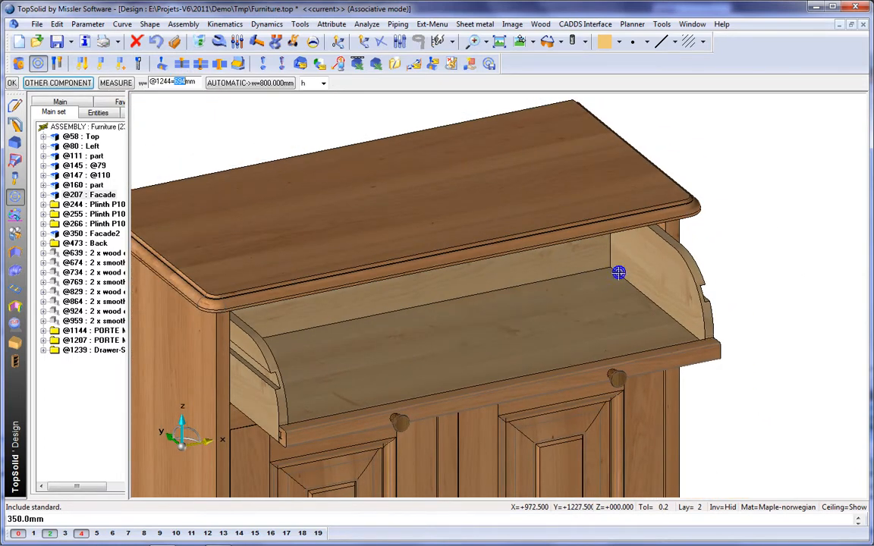
right_click(619, 273)
Include the standard component Facade-Drawer-Spe from the Demo Furniture family, taking its width from the drawer's w parameter.
click(651, 291)
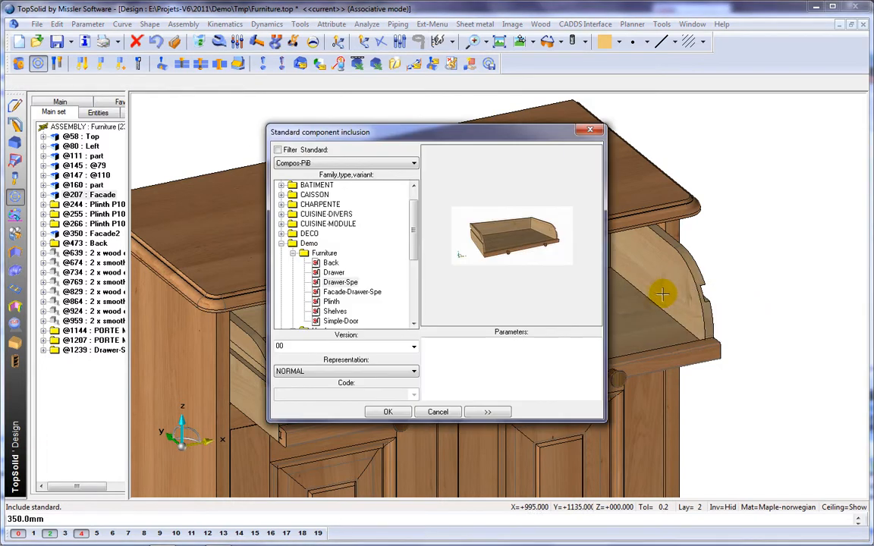
click(352, 295)
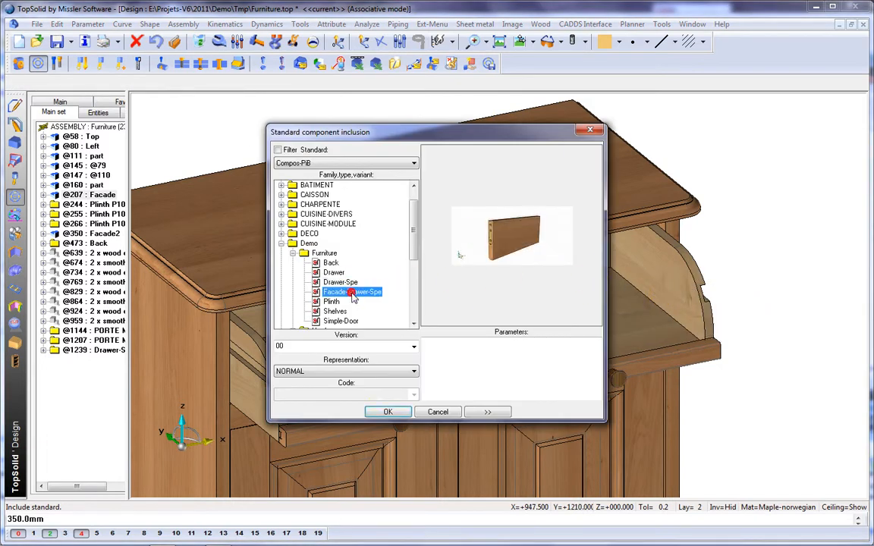
click(389, 412)
right_click(402, 391)
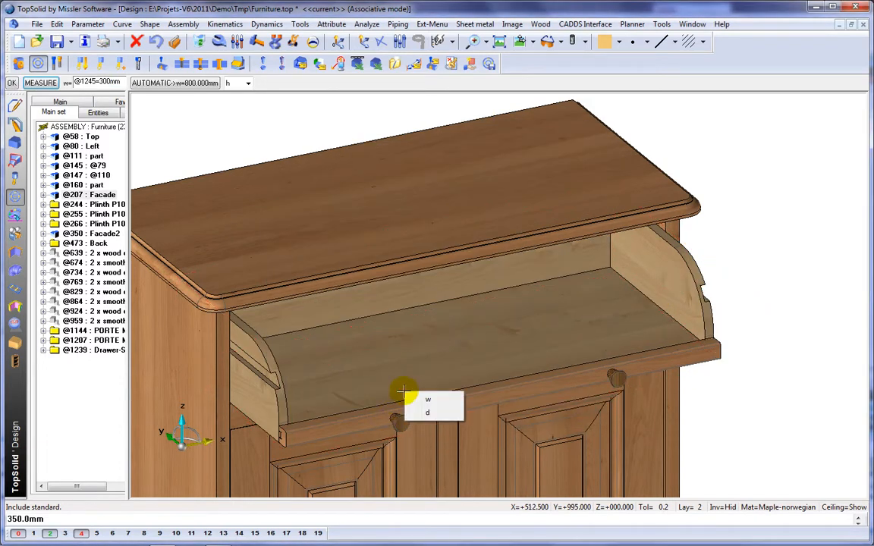
click(439, 399)
click(443, 379)
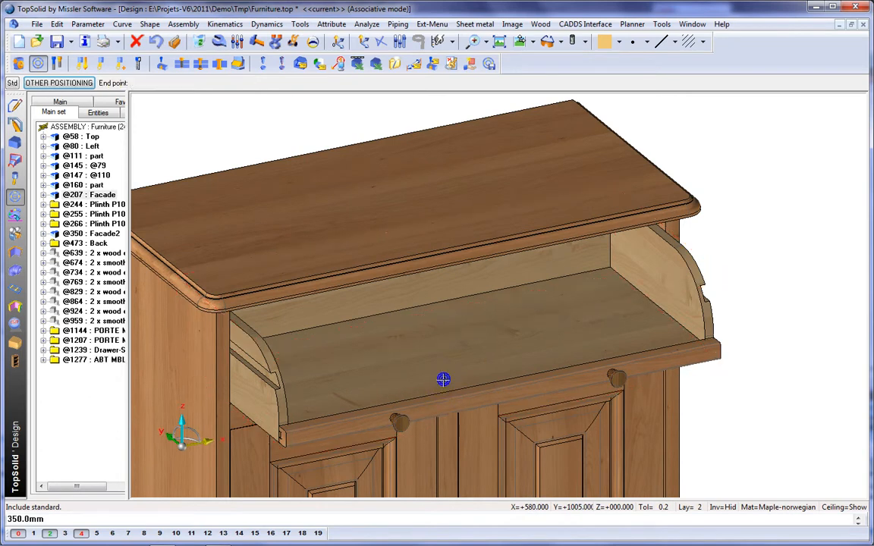
Position the drawer front with constraints against the drawer's side and top edge.
click(529, 304)
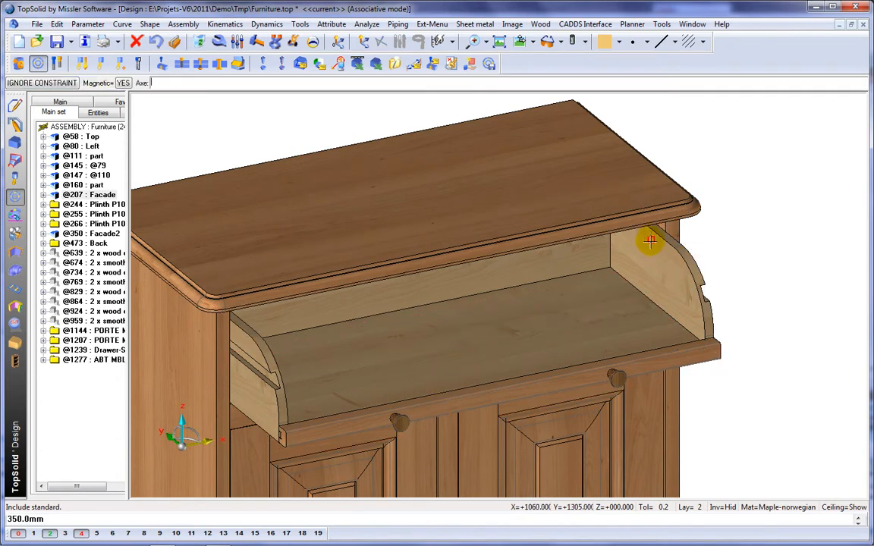
middle_drag(650, 241, 669, 219)
scroll(667, 220, up, 10)
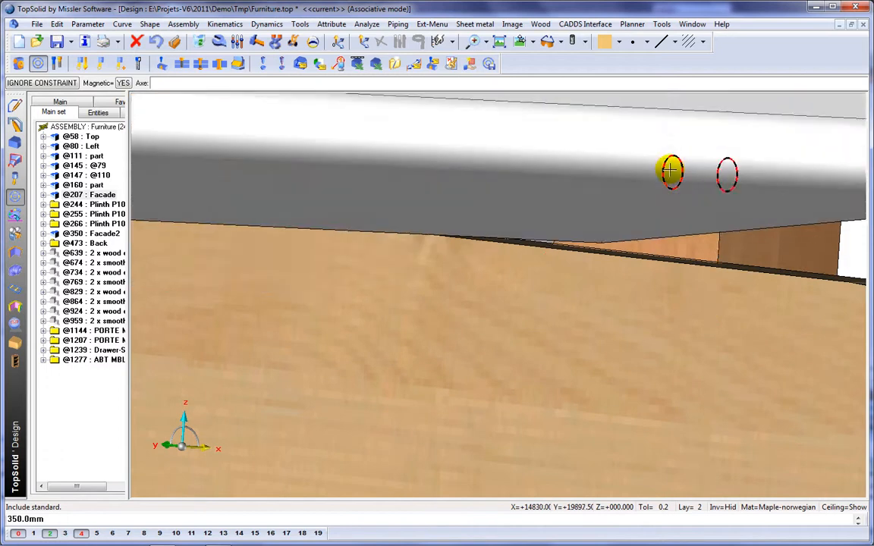
click(671, 171)
click(689, 216)
scroll(572, 238, down, 10)
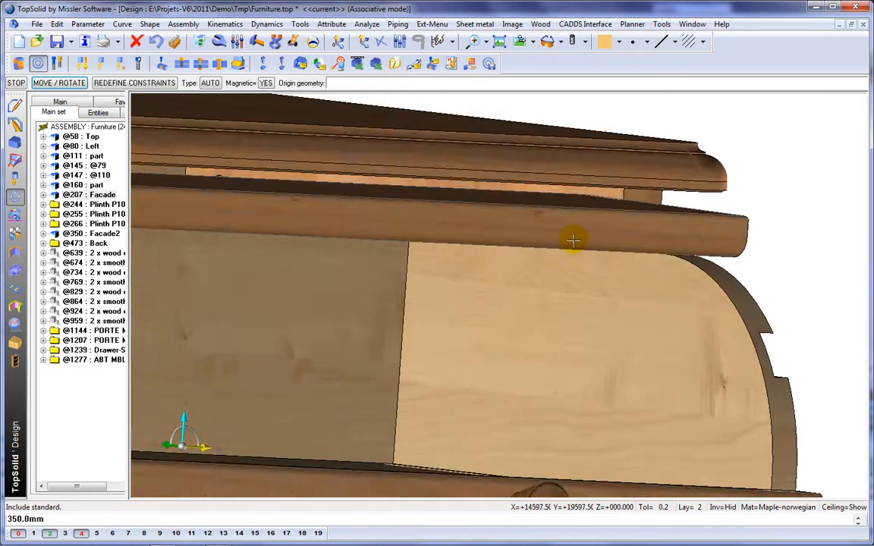
scroll(521, 280, down, 5)
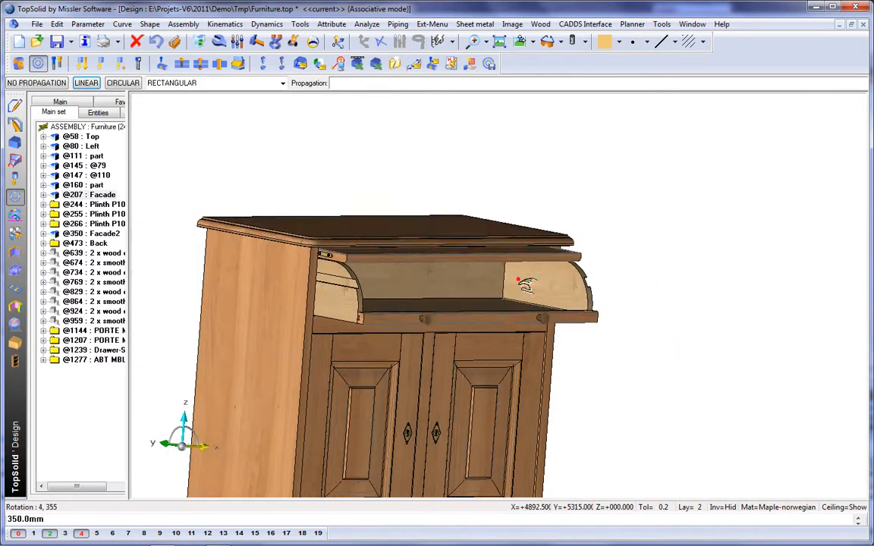
middle_drag(522, 279, 517, 307)
scroll(517, 302, up, 4)
scroll(635, 273, up, 1)
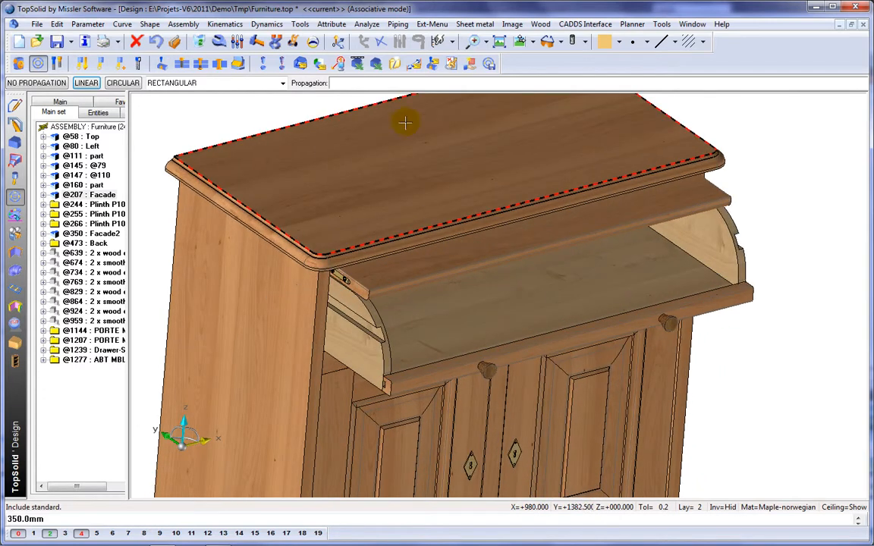
Pull the drawer out and tilt its front open with dynamic movement.
click(294, 43)
click(468, 342)
click(435, 321)
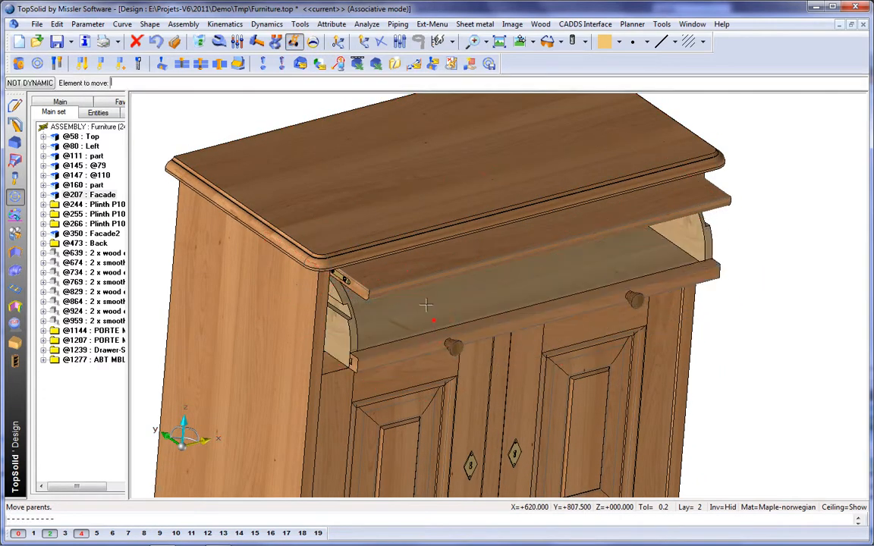
click(425, 280)
click(421, 301)
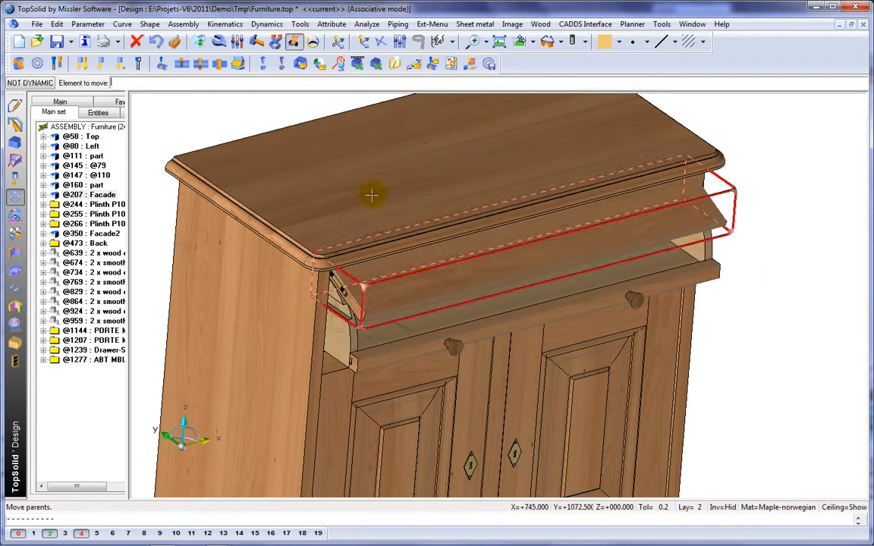
Create a constraints system of the drawer and its front, inserting a mate between the front and the drawer side.
click(101, 63)
click(412, 292)
click(416, 340)
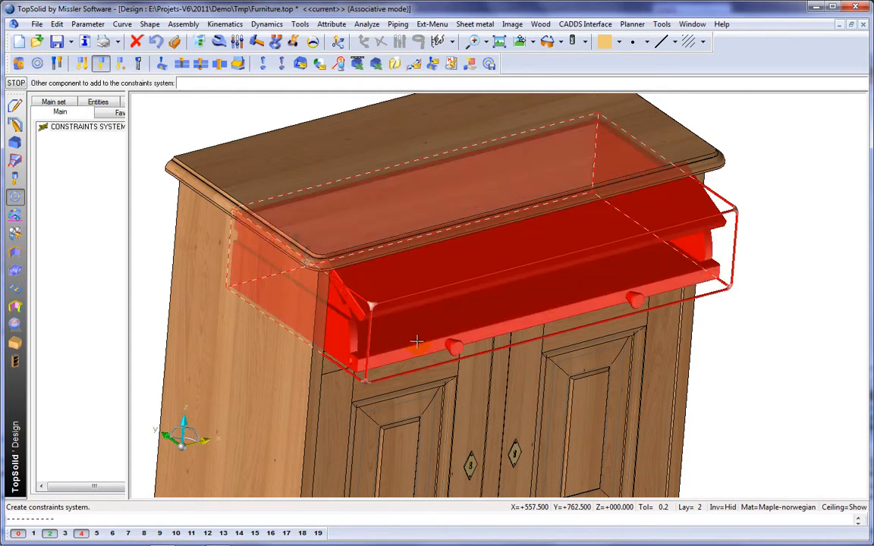
right_click(417, 341)
click(43, 136)
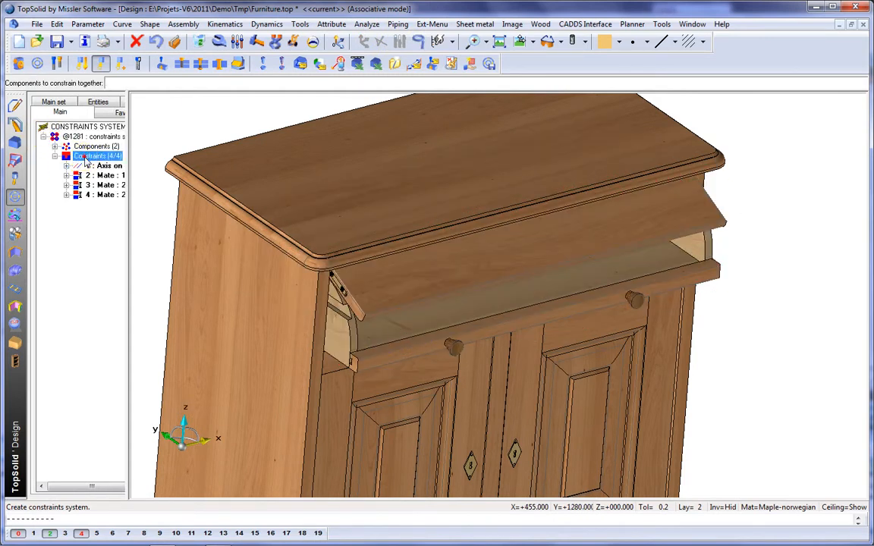
right_click(86, 158)
click(107, 162)
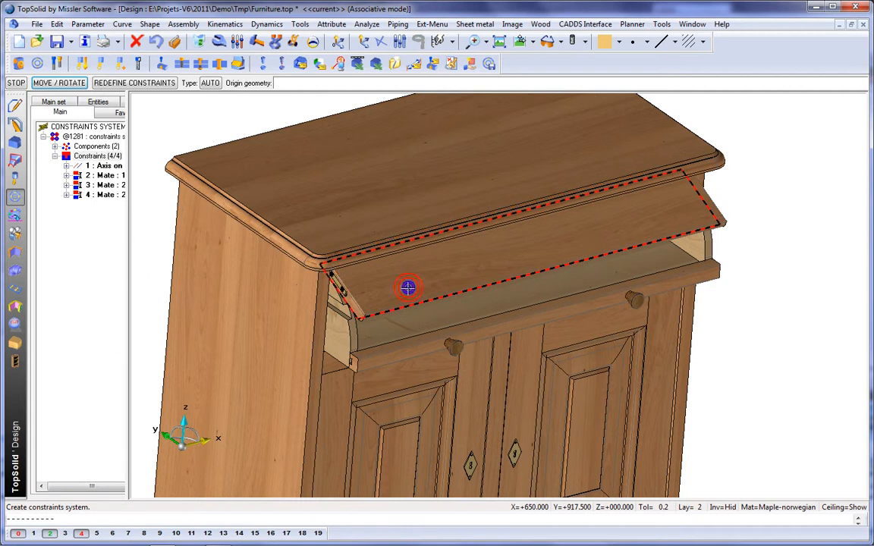
click(407, 288)
click(353, 337)
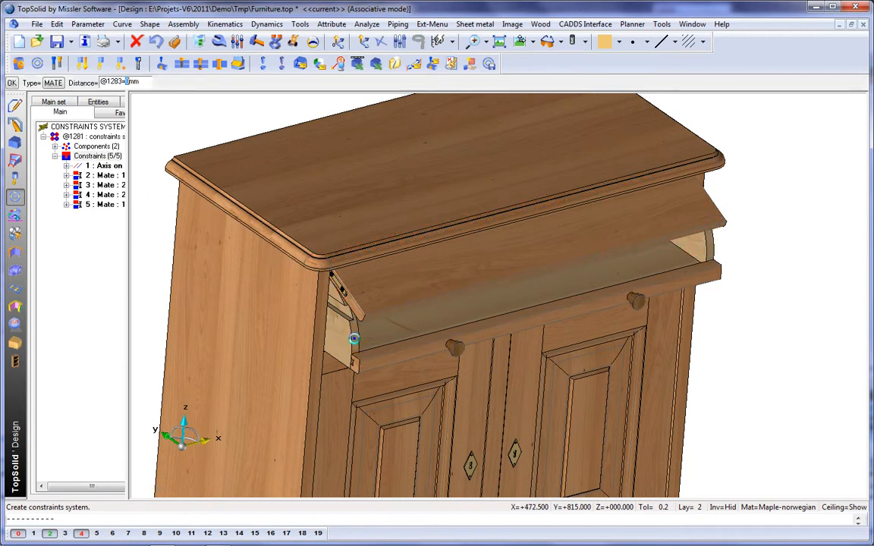
key(Return)
Push the drawer back into the cabinet with dynamic movement.
click(293, 41)
click(463, 340)
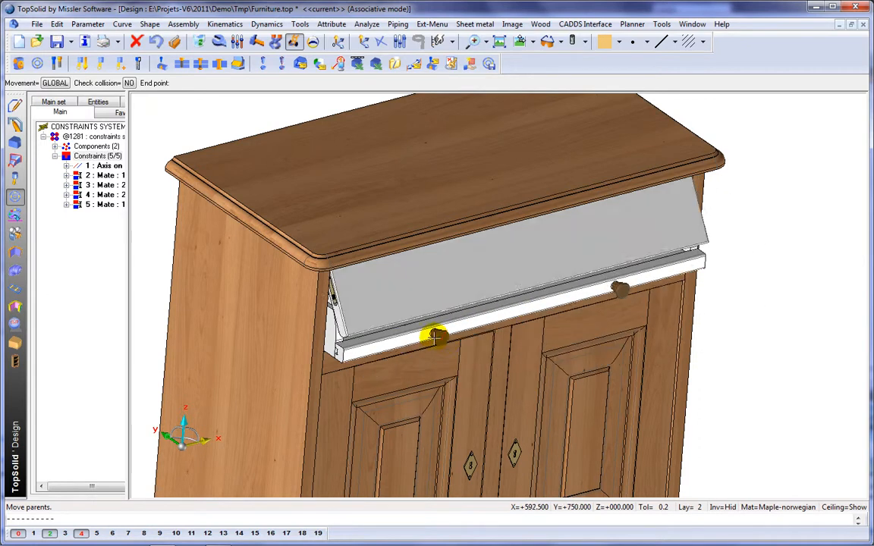
click(423, 327)
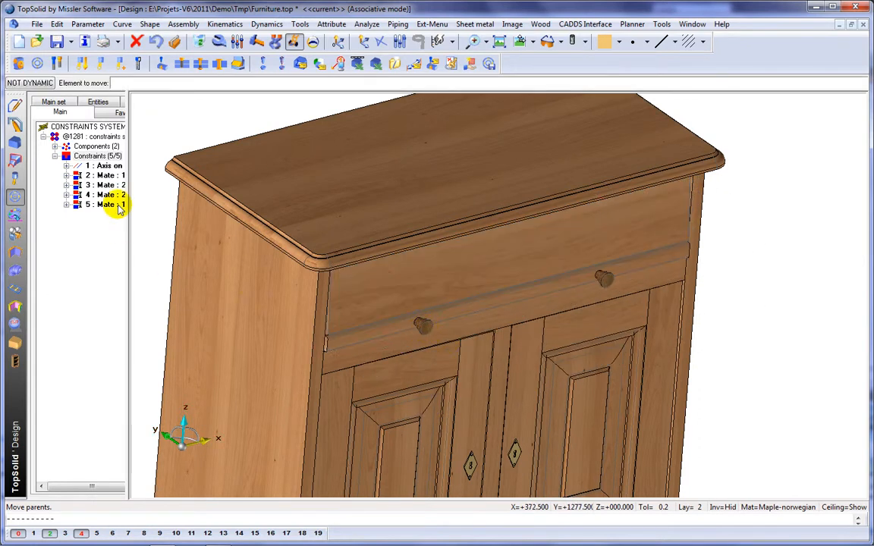
Insert an alignment constraint between the drawer front and the rail below, and set it as a stop.
right_click(97, 157)
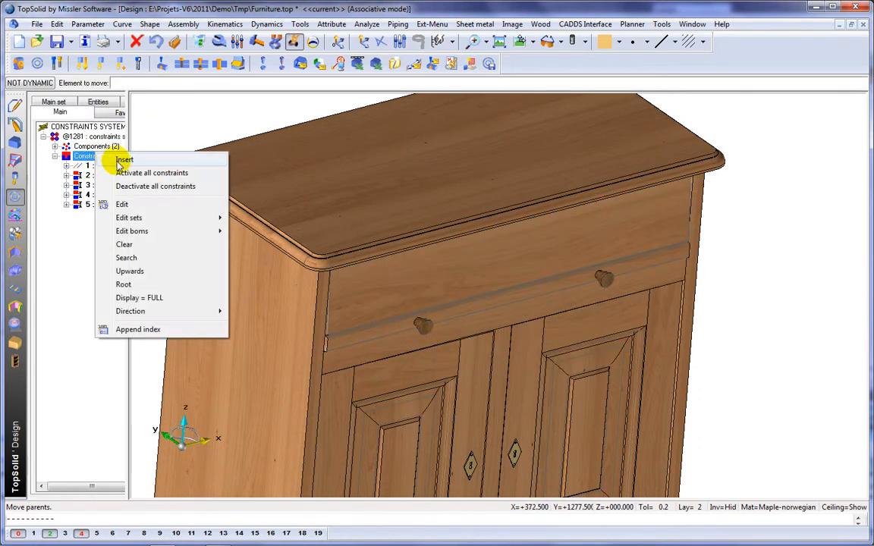
click(124, 160)
click(330, 307)
click(365, 351)
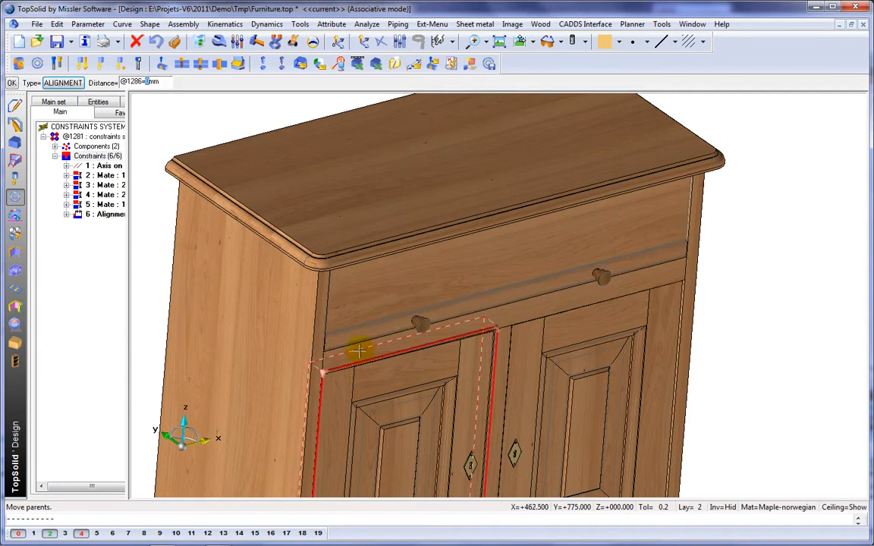
click(98, 215)
right_click(97, 215)
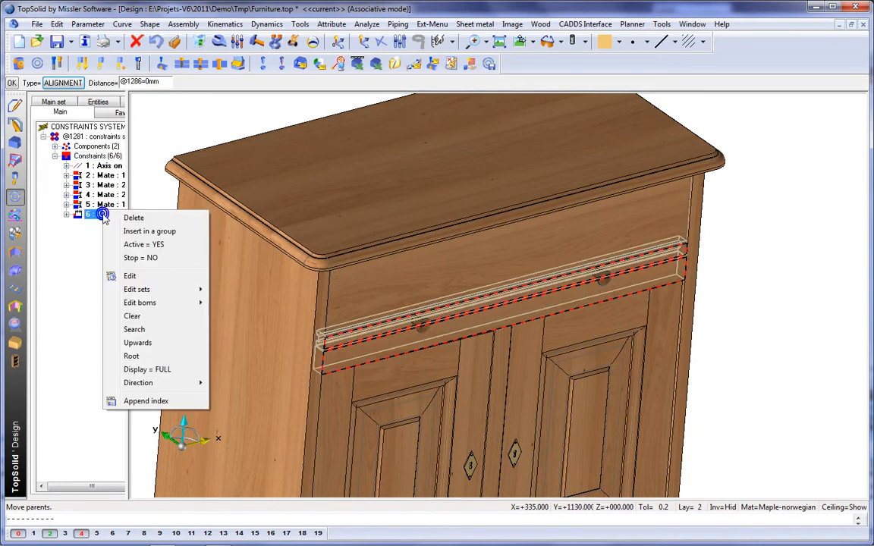
click(140, 258)
key(Return)
Test the drawer's stop by moving it with dynamic movement.
click(293, 41)
mouse_move(451, 308)
mouse_down()
mouse_move(523, 335)
mouse_move(448, 298)
mouse_move(530, 335)
mouse_move(447, 302)
mouse_up()
right_click(464, 92)
click(519, 185)
mouse_move(506, 183)
middle_down()
mouse_move(513, 172)
mouse_move(523, 177)
mouse_move(515, 171)
mouse_move(491, 180)
middle_up()
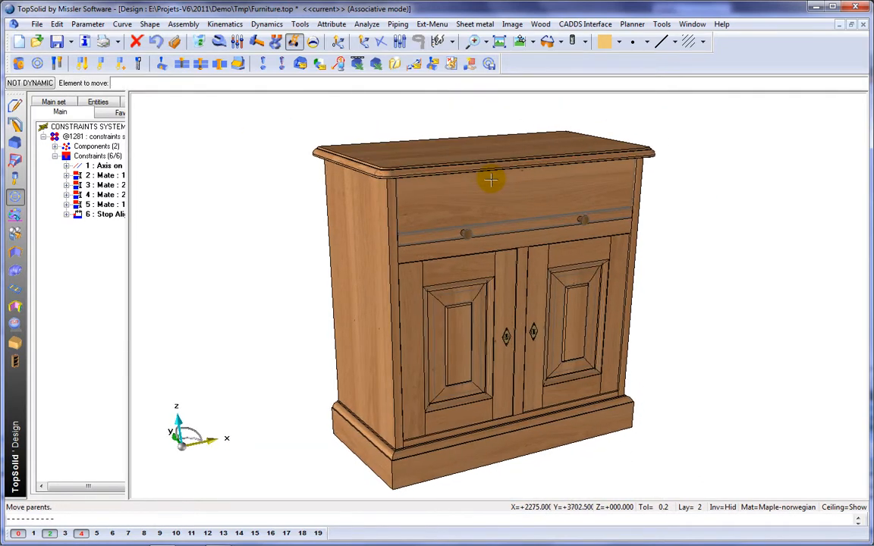
Define the drivers w, h and d for the cabinet.
click(414, 63)
text(w)
key(Return)
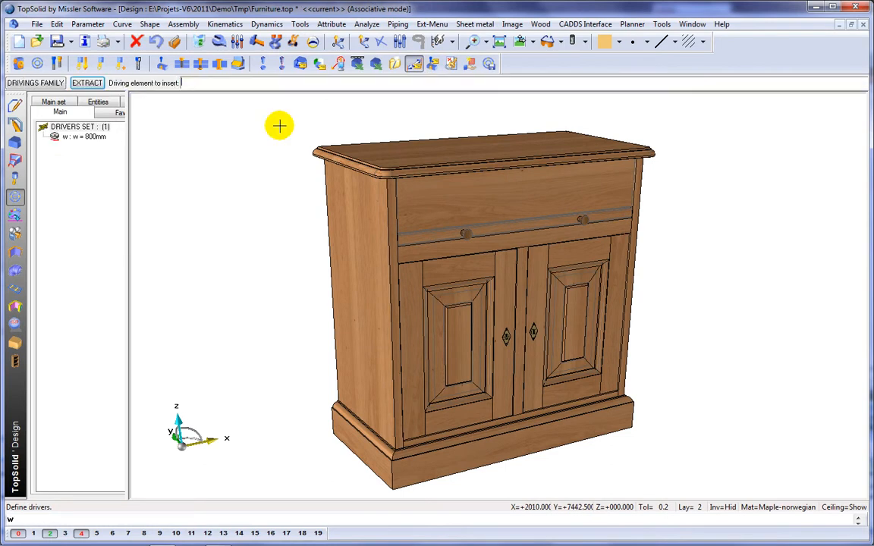
key(Return)
key(Return)
text(d)
key(Return)
key(Return)
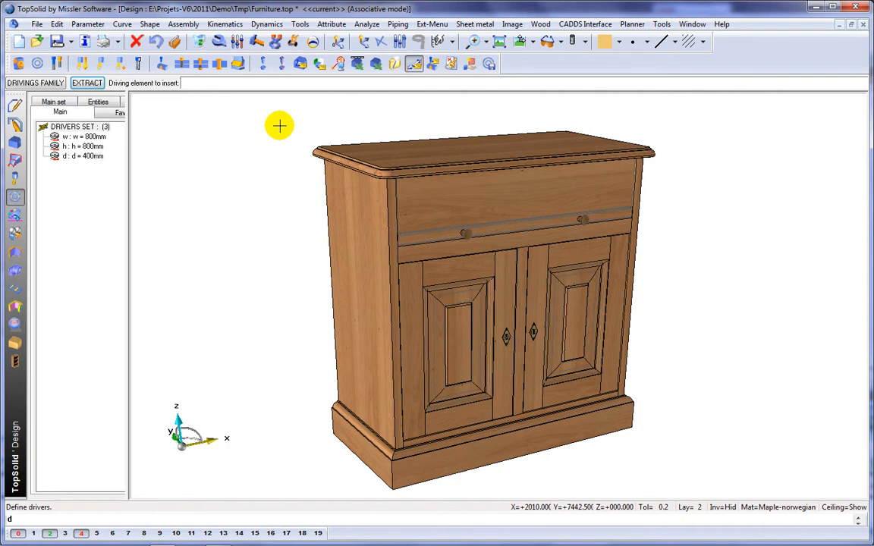
Set driver w to 1100 mm and driver h to 900 mm.
click(99, 137)
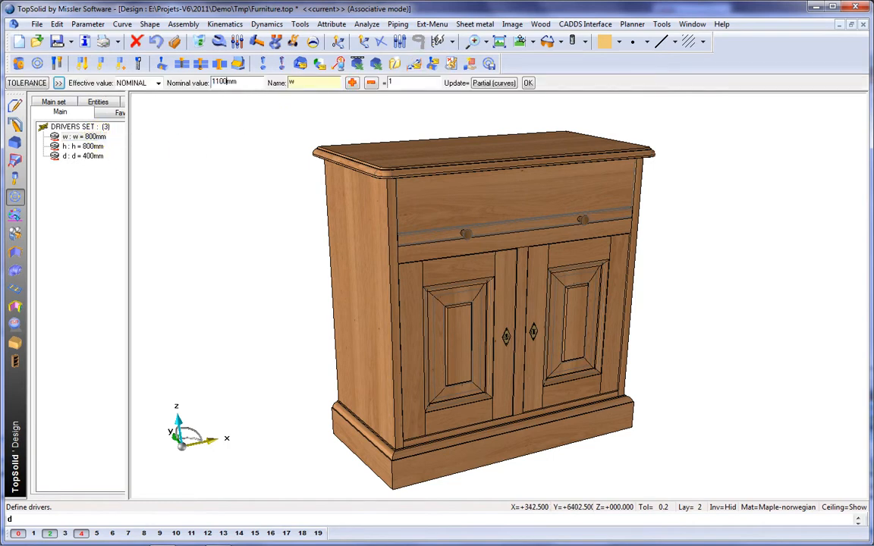
text(1100)
key(Return)
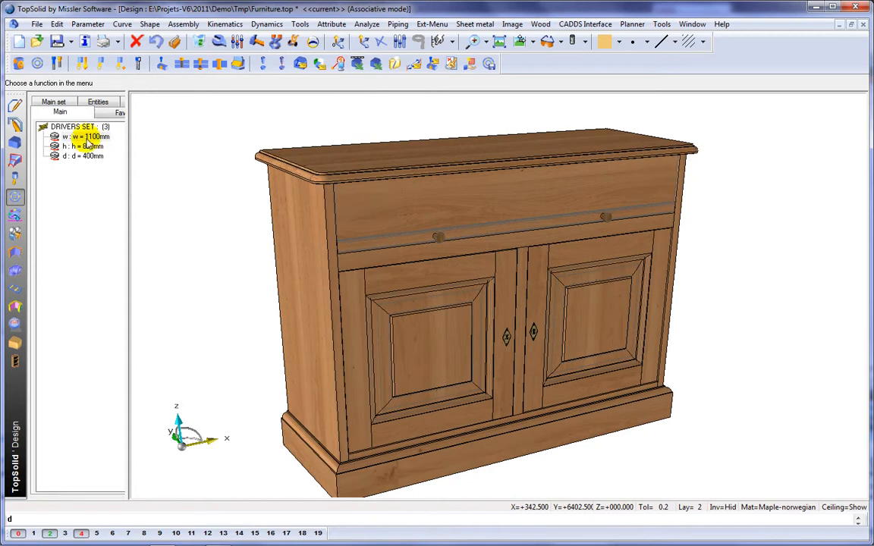
click(85, 146)
text(900)
key(Return)
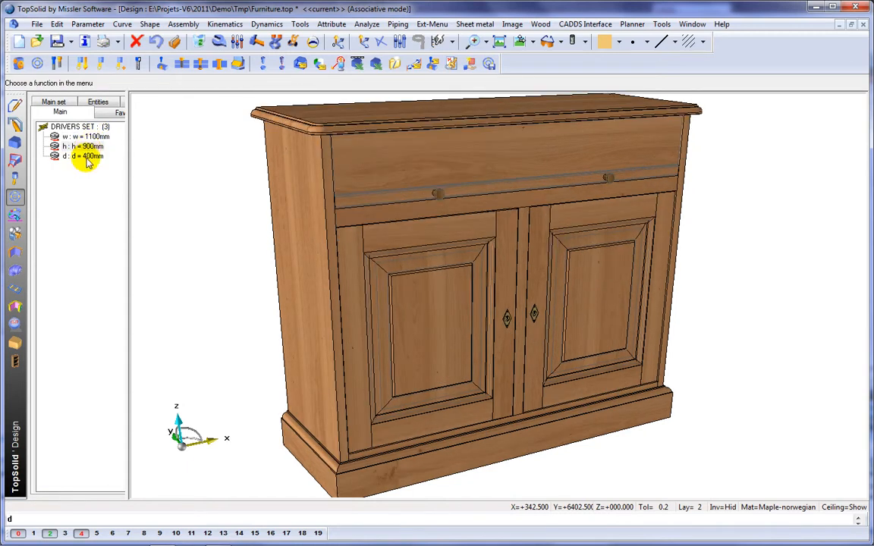
Set driver d to 450 mm.
click(87, 159)
text(450)
key(Return)
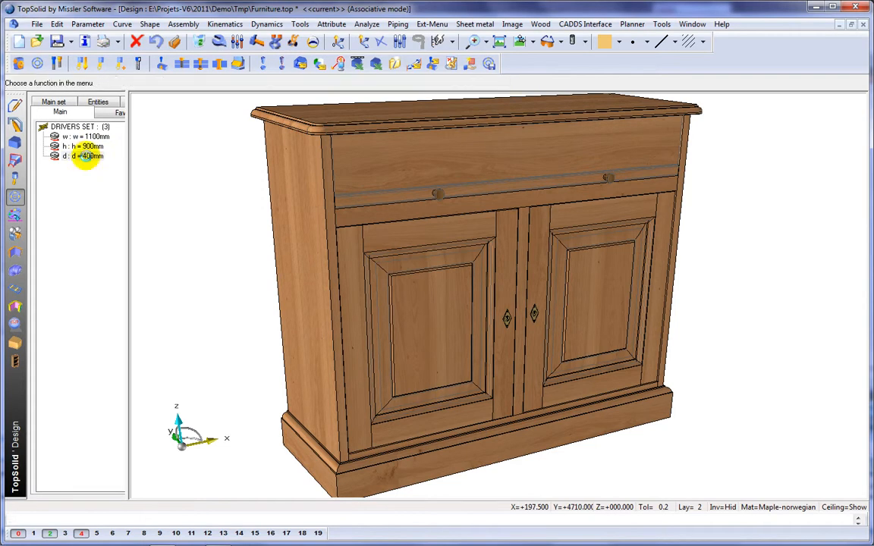
middle_drag(270, 257, 269, 229)
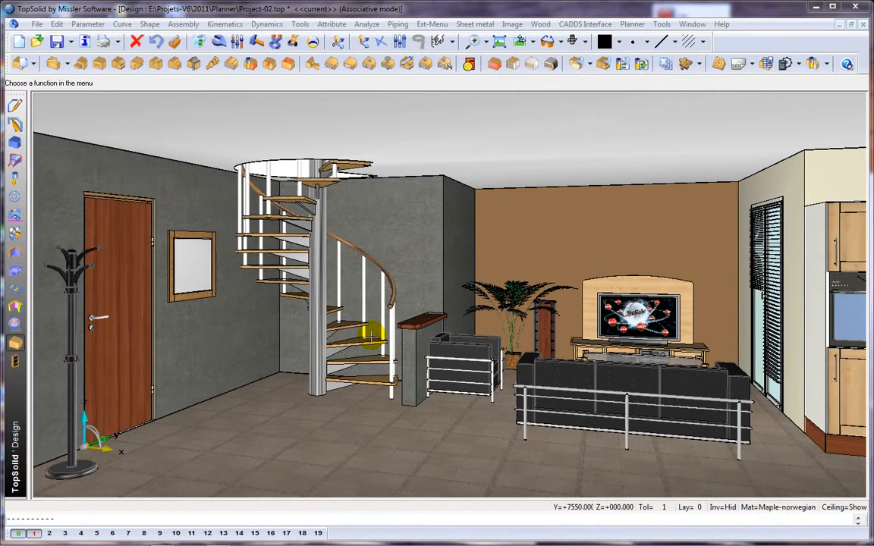
Include the Furniture.top cabinet as a sub-assembly in the room project.
click(15, 198)
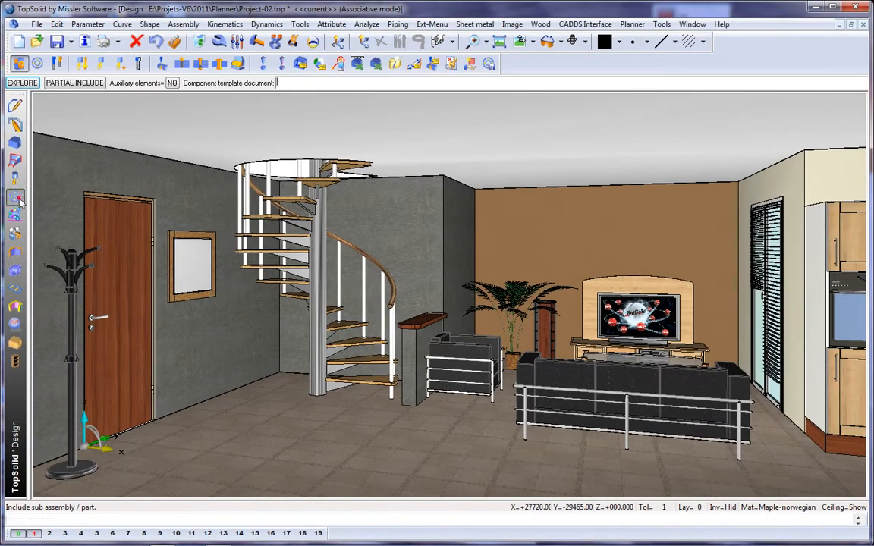
click(23, 83)
click(279, 194)
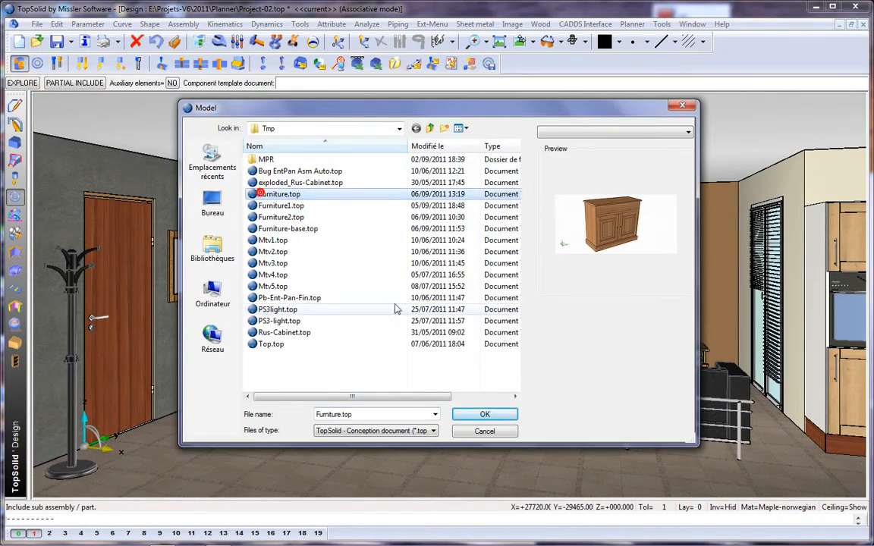
click(506, 413)
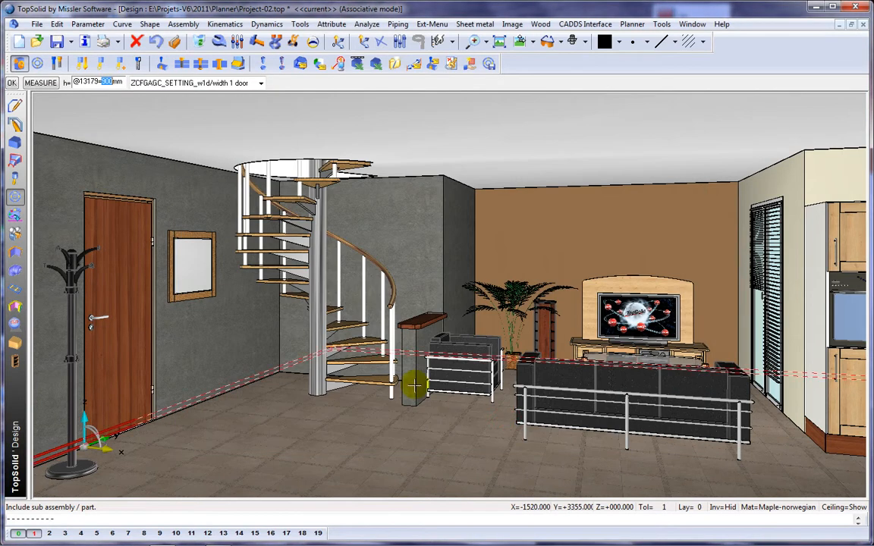
Position the cabinet by constraining its base onto the floor and its top back edge against the entrance wall.
click(189, 245)
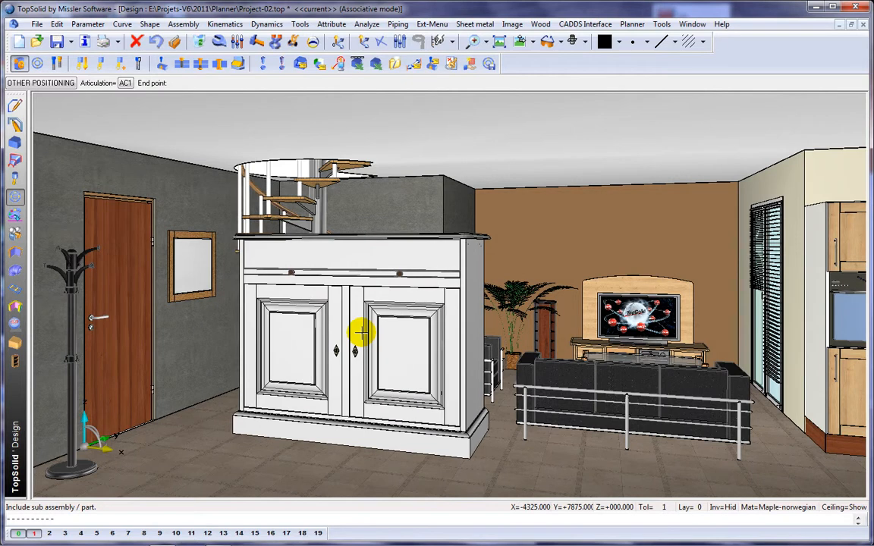
click(361, 336)
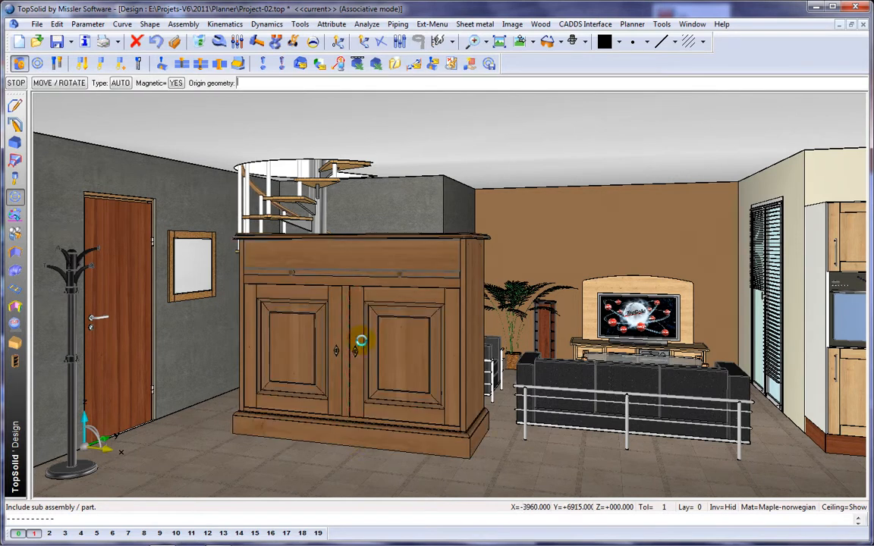
click(347, 444)
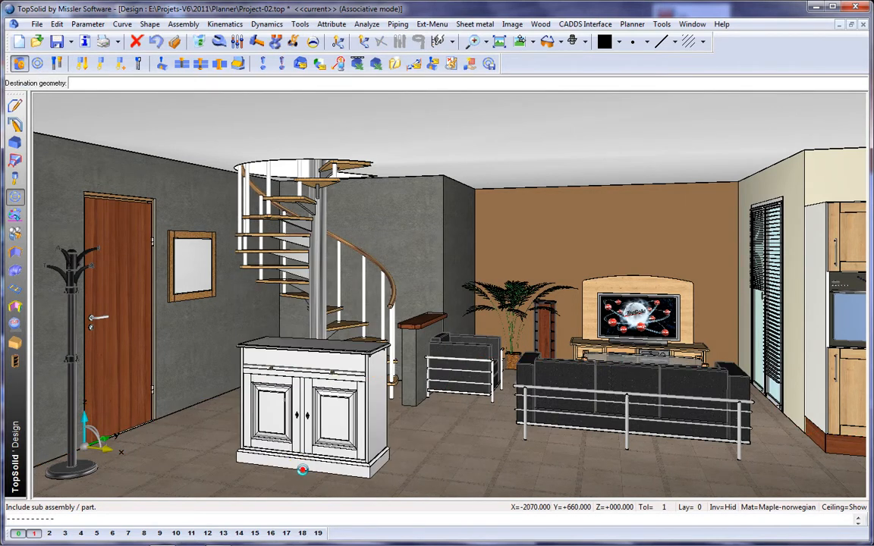
click(302, 471)
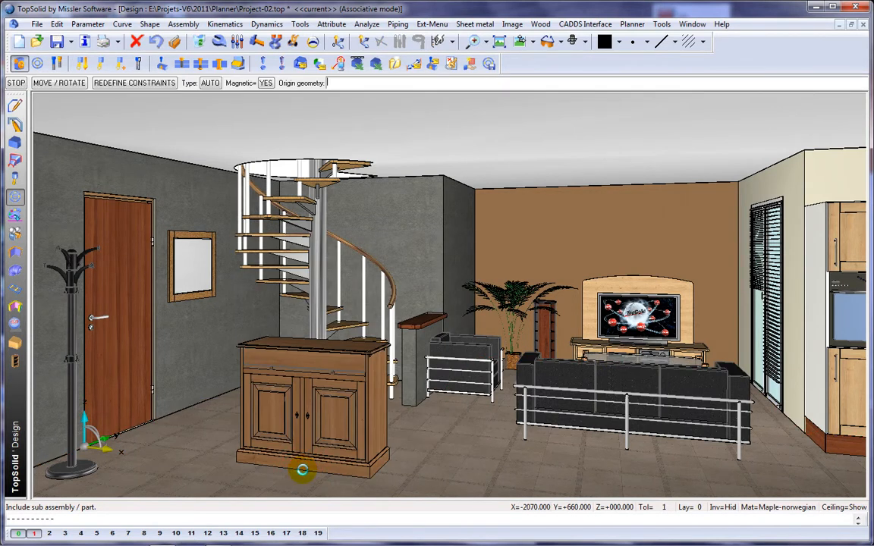
click(310, 343)
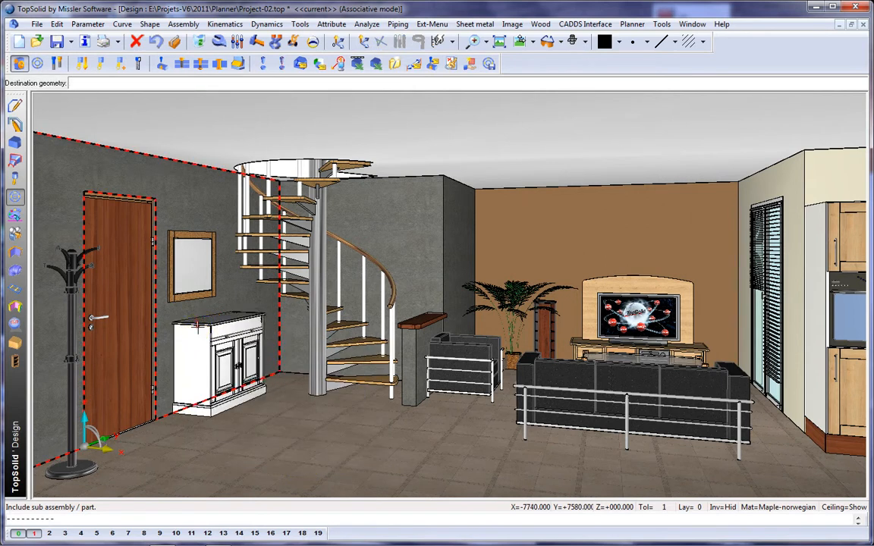
click(197, 327)
key(Return)
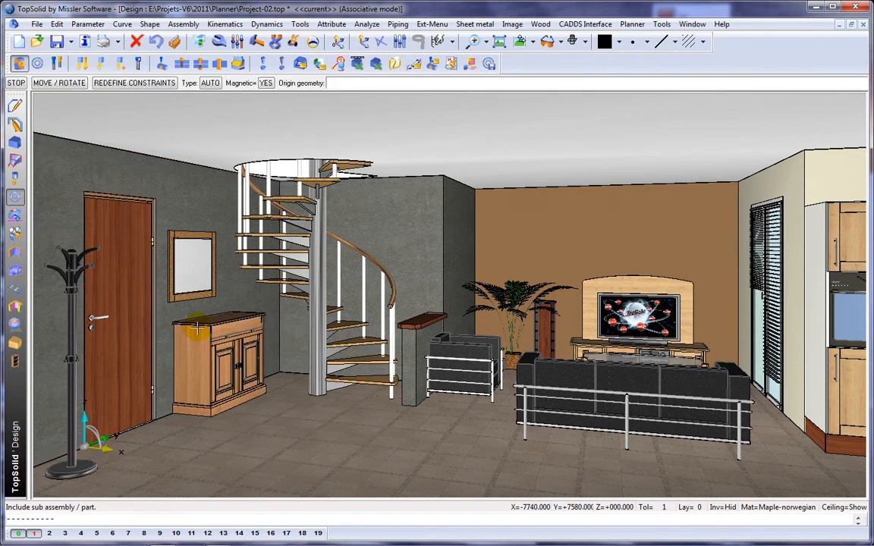
Set the cabinet's side 1400 mm from the stair wall.
click(264, 338)
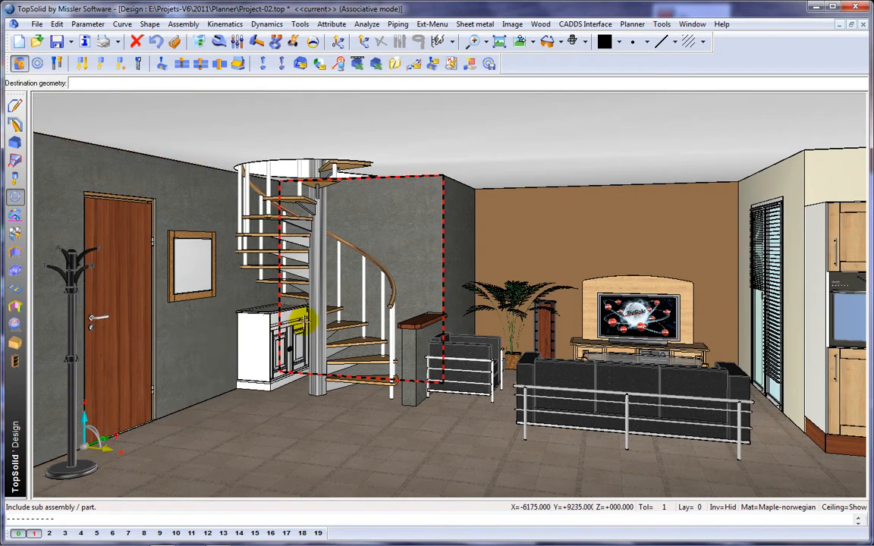
click(302, 321)
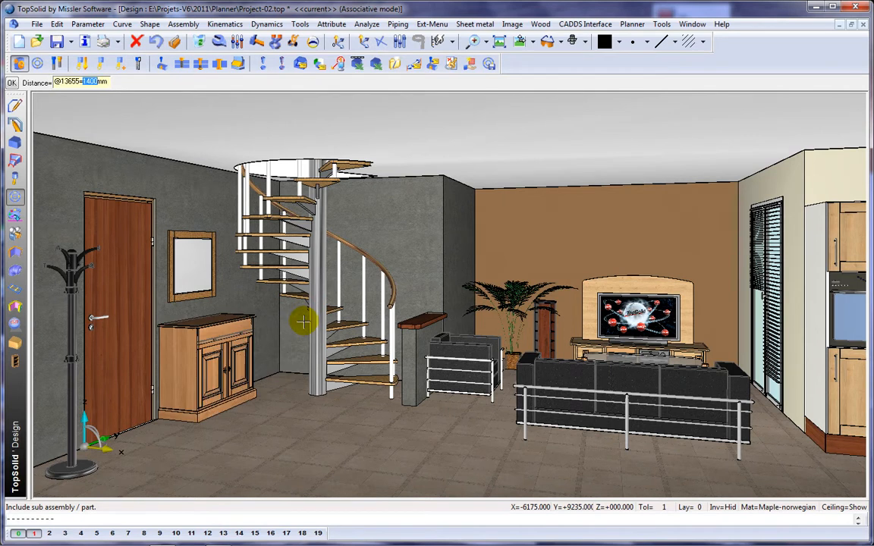
scroll(239, 351, up, 4)
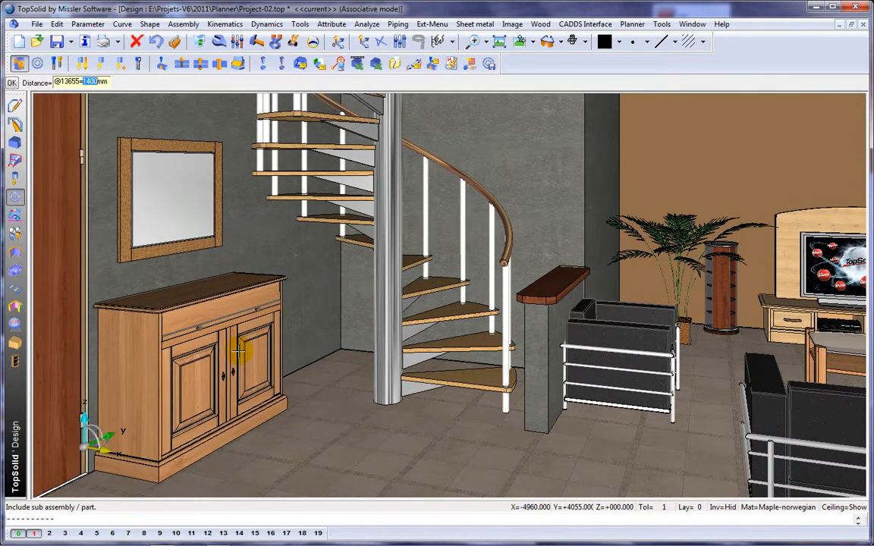
scroll(239, 350, up, 2)
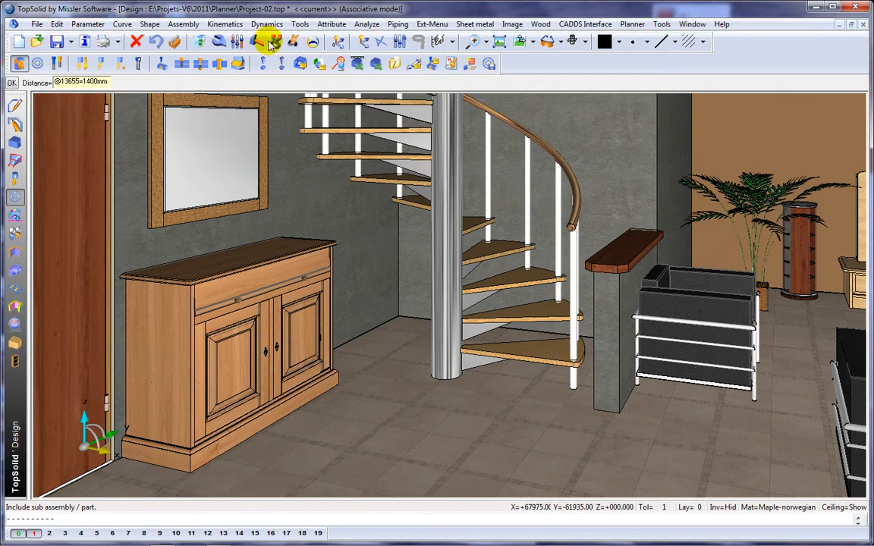
Test the placed cabinet's flip-front drawer by moving it with dynamic movement.
click(293, 43)
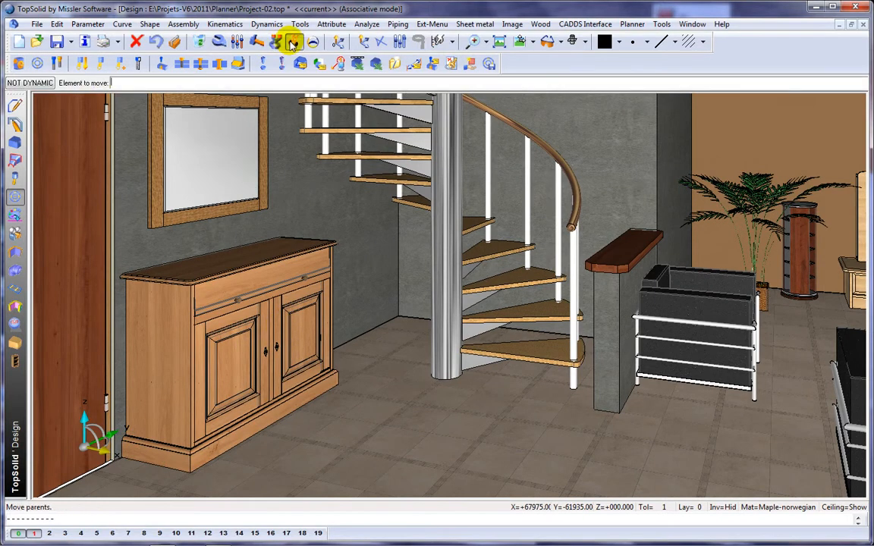
click(287, 329)
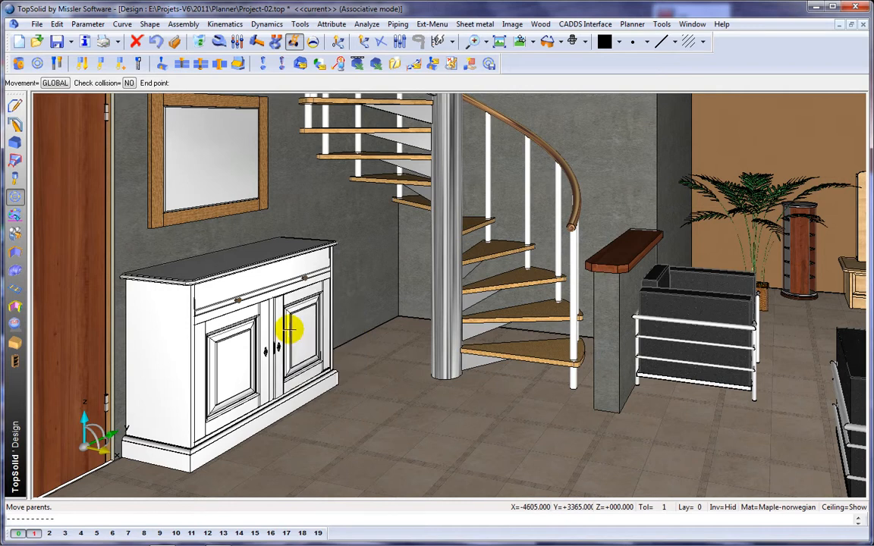
click(289, 329)
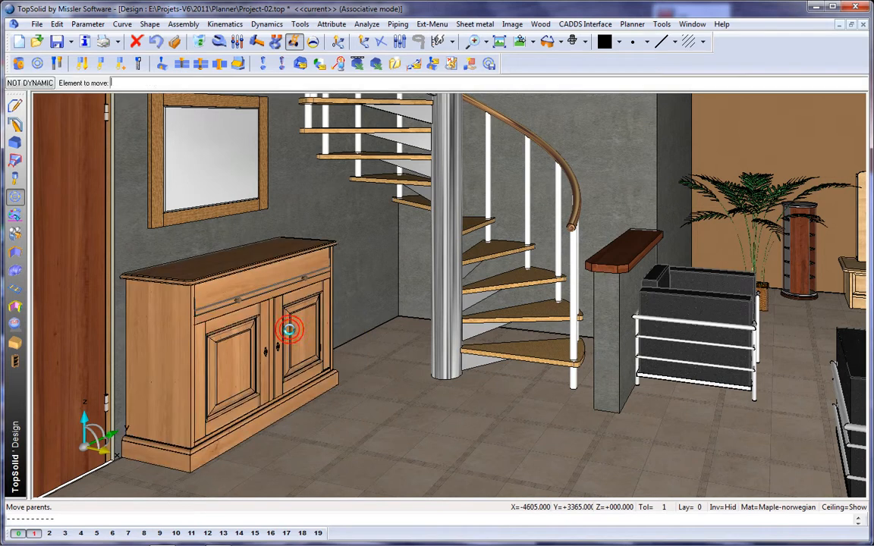
click(206, 308)
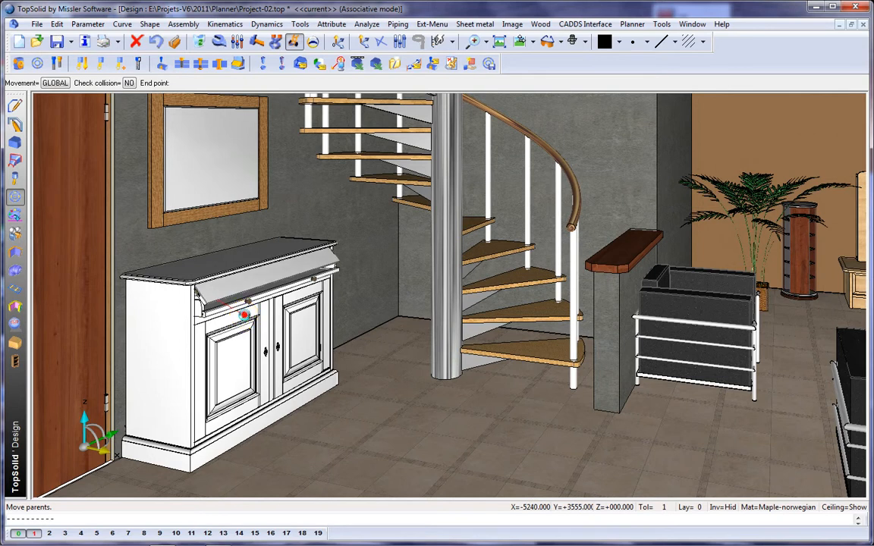
click(243, 312)
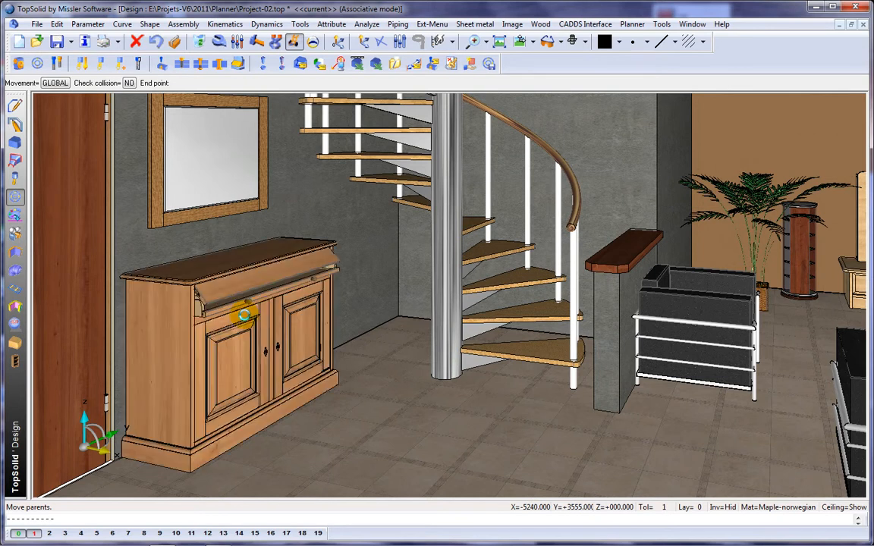
click(303, 282)
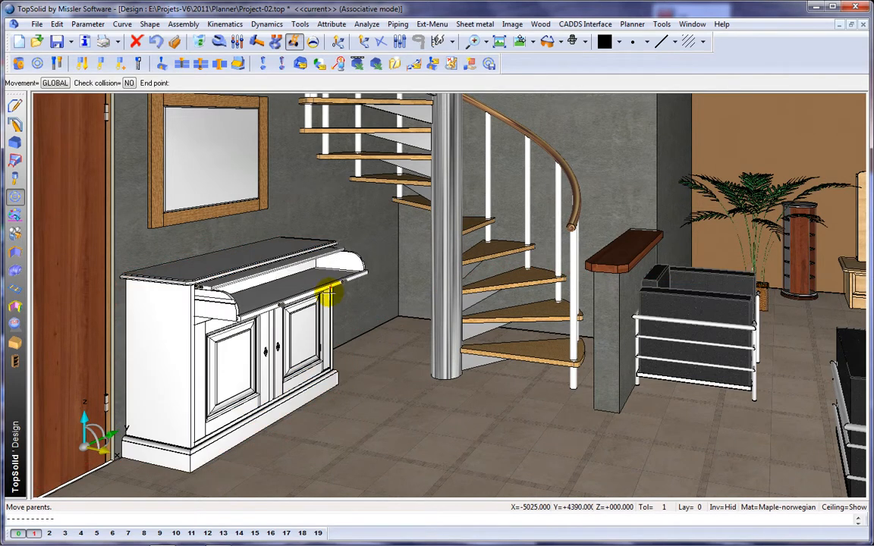
click(288, 290)
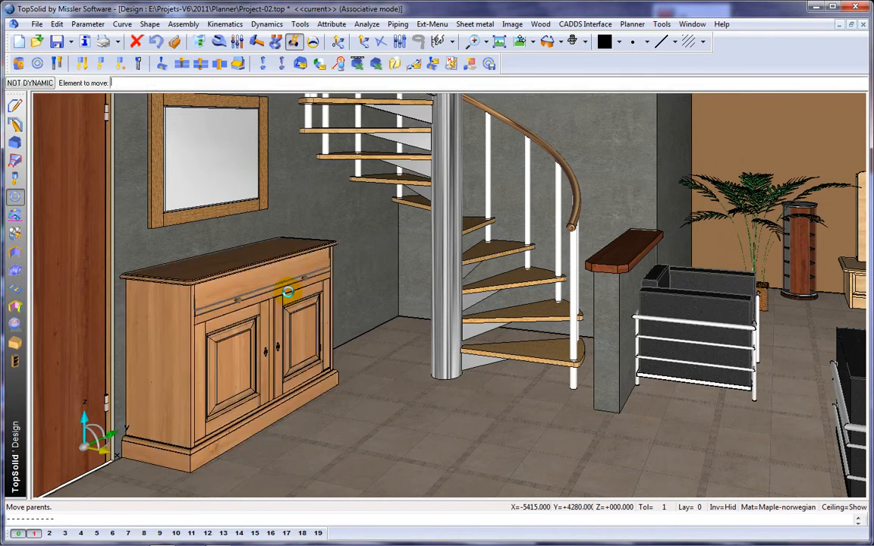
Modify the placed cabinet's width and depth drivers with the parameter modification tool.
click(237, 43)
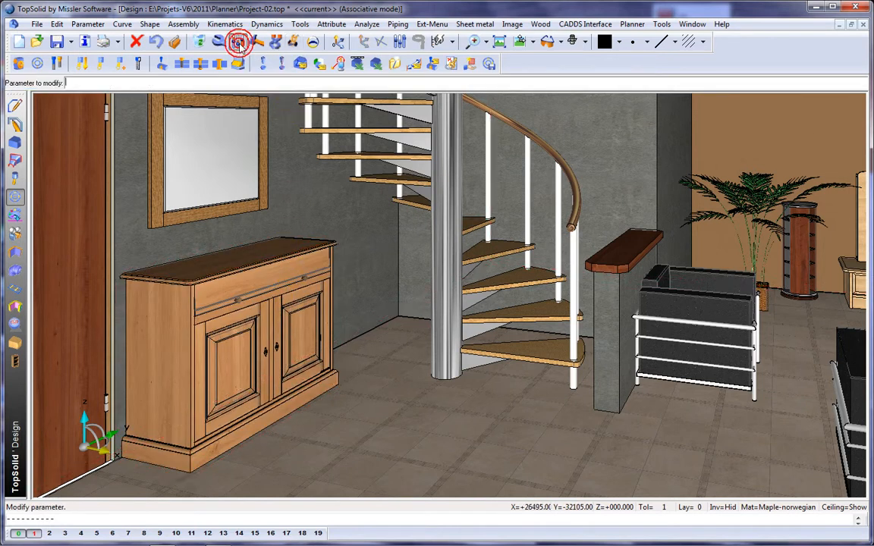
click(221, 259)
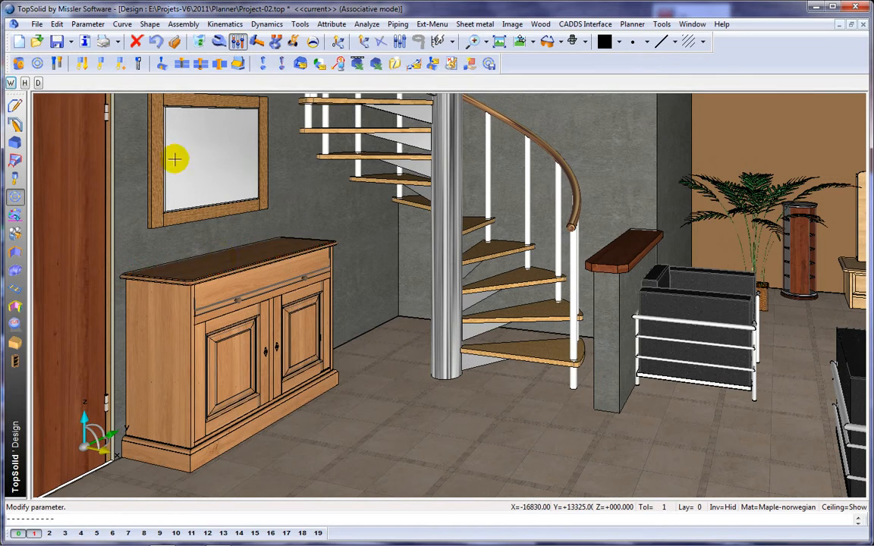
click(12, 84)
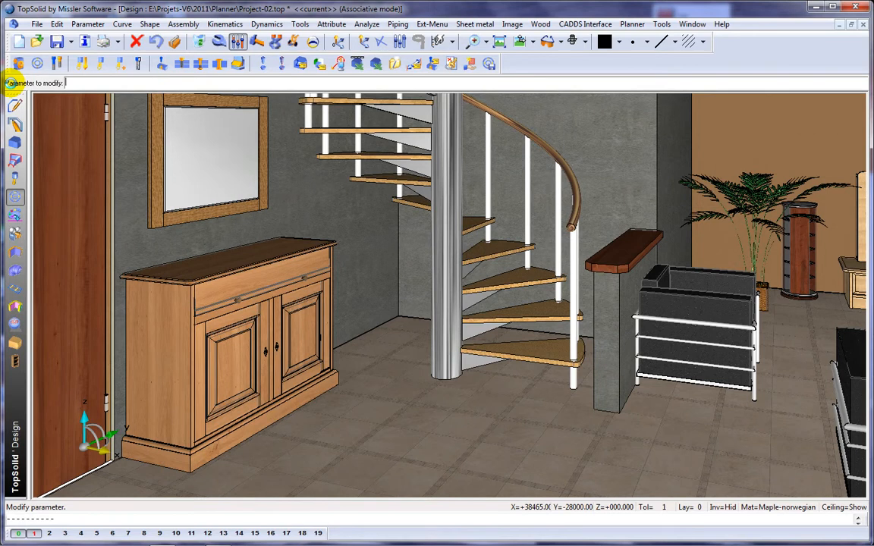
click(229, 258)
click(37, 81)
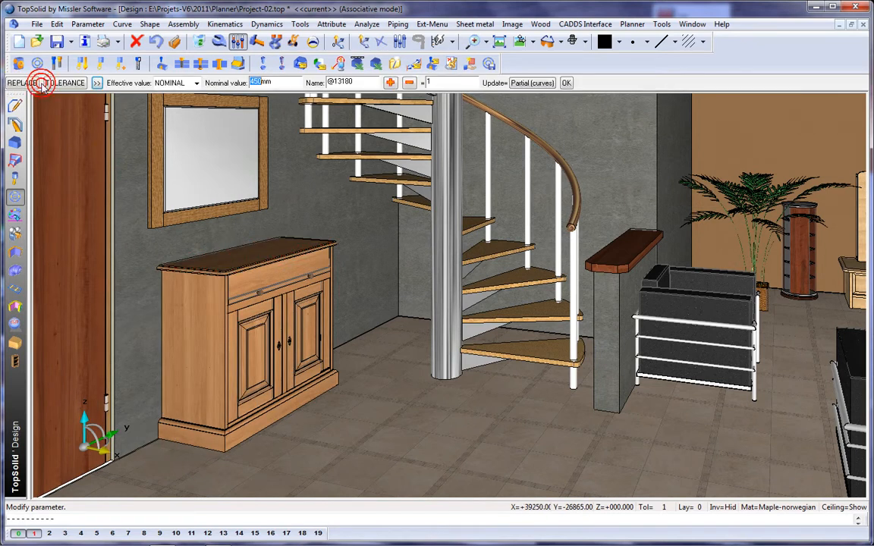
key(Return)
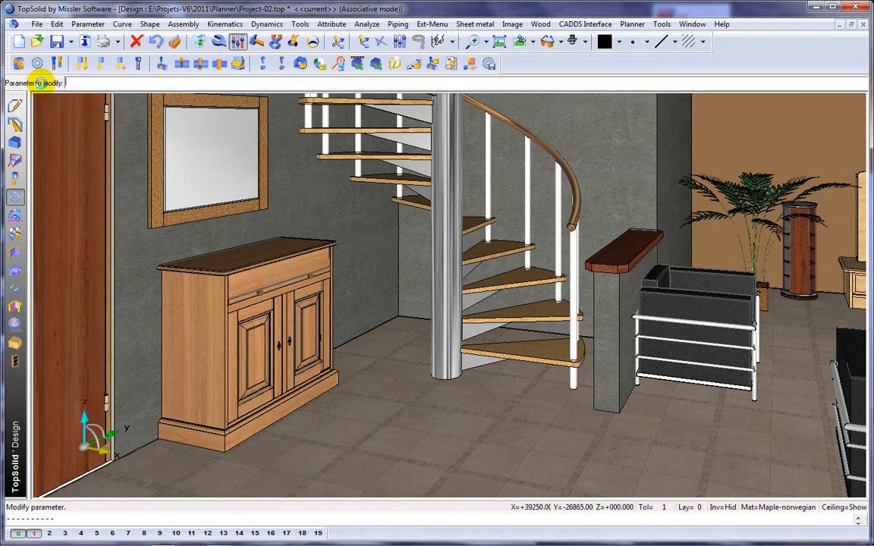
key(Escape)
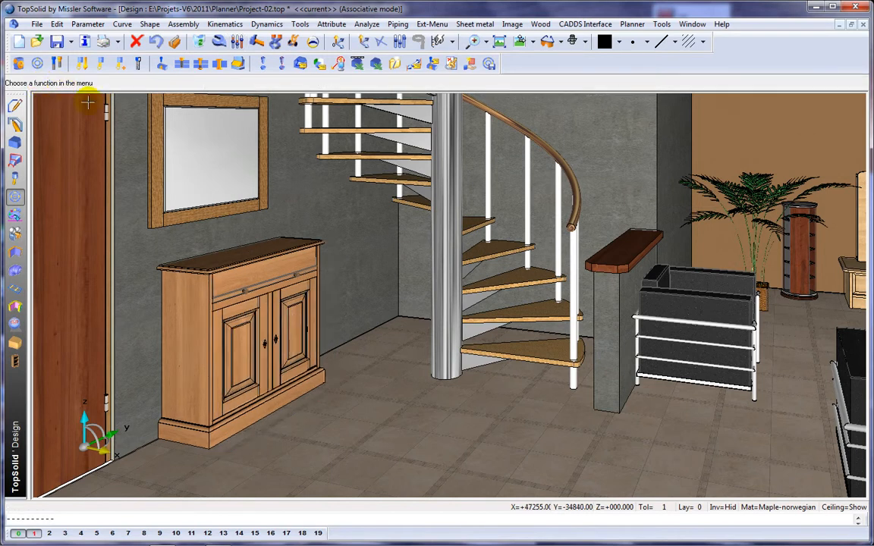
scroll(404, 229, down, 2)
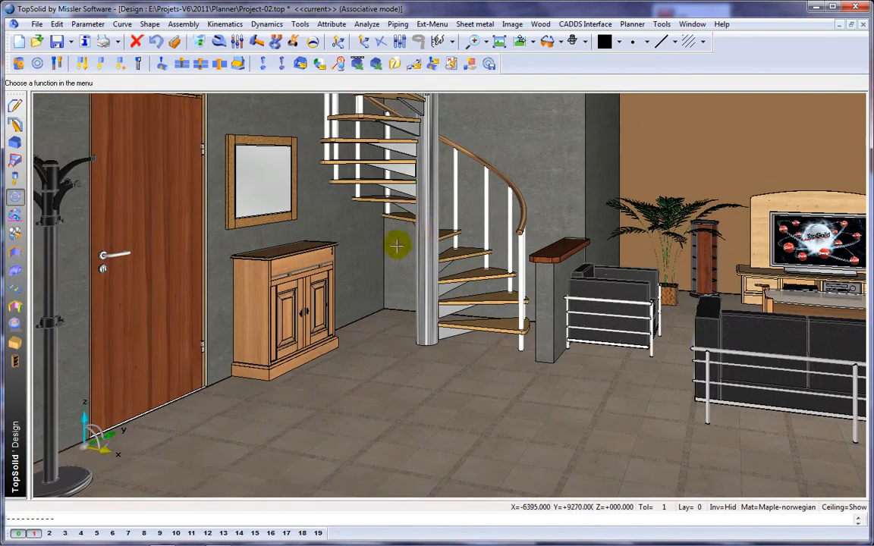
middle_drag(416, 235, 374, 248)
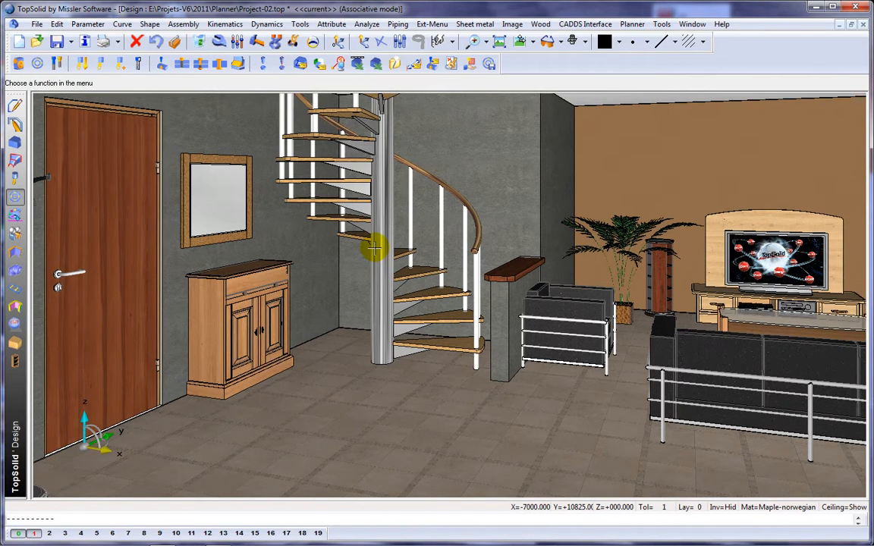